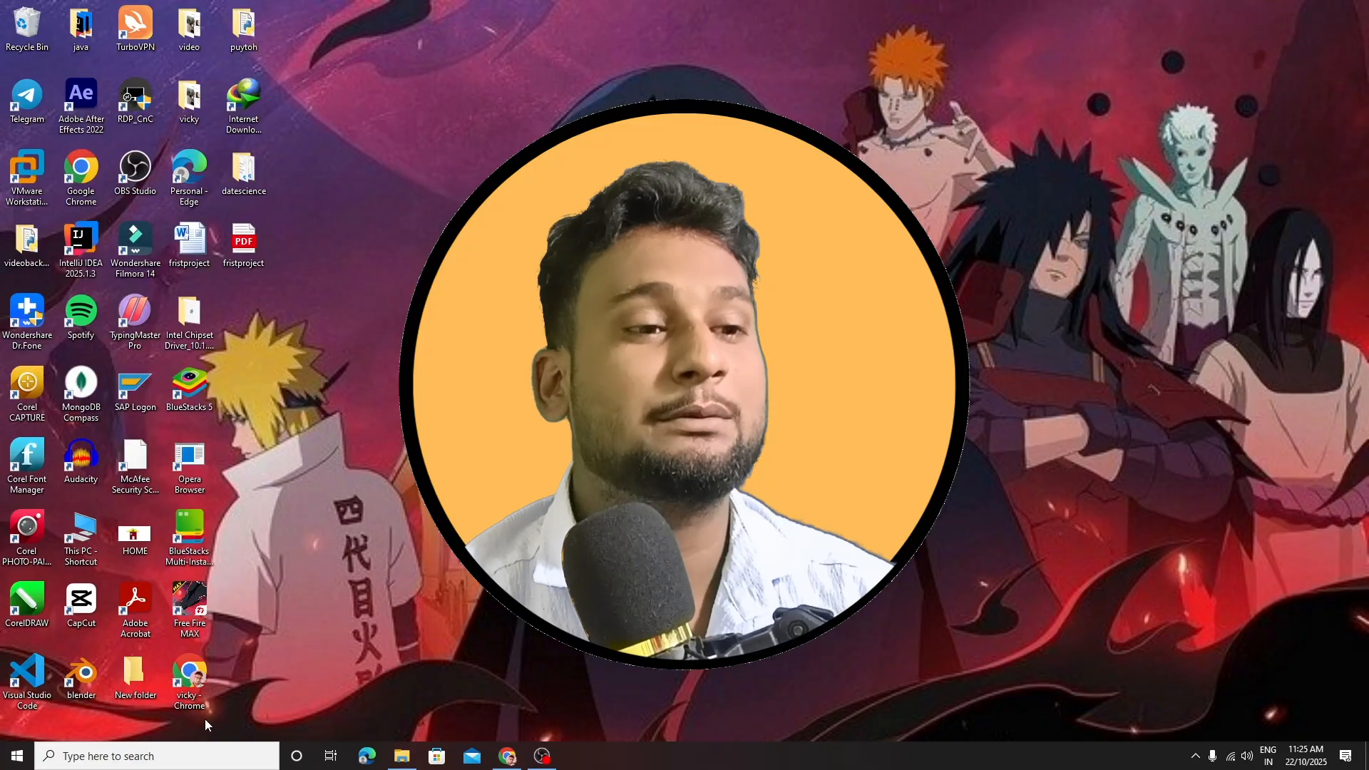
- Open Microsoft Excel 2010 with a blank workbook
type("excel")
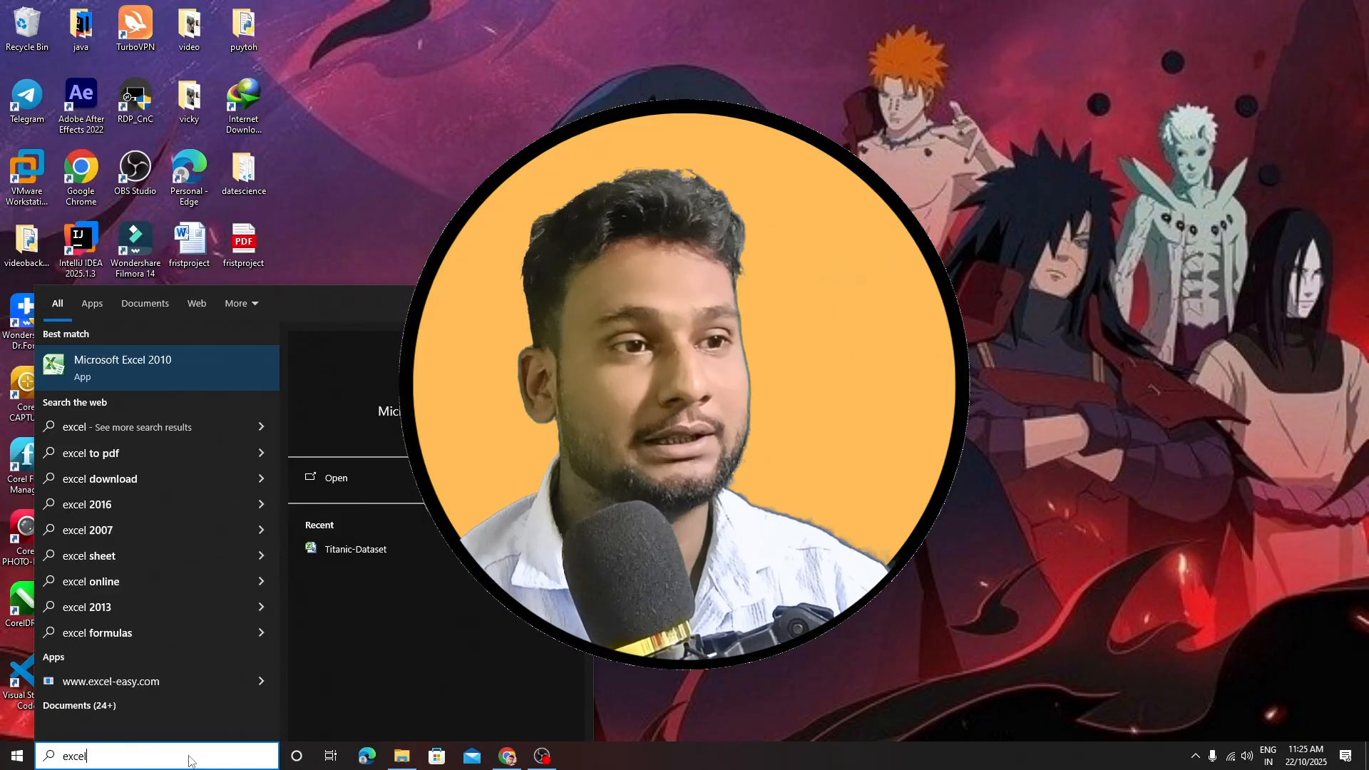
key("Return")
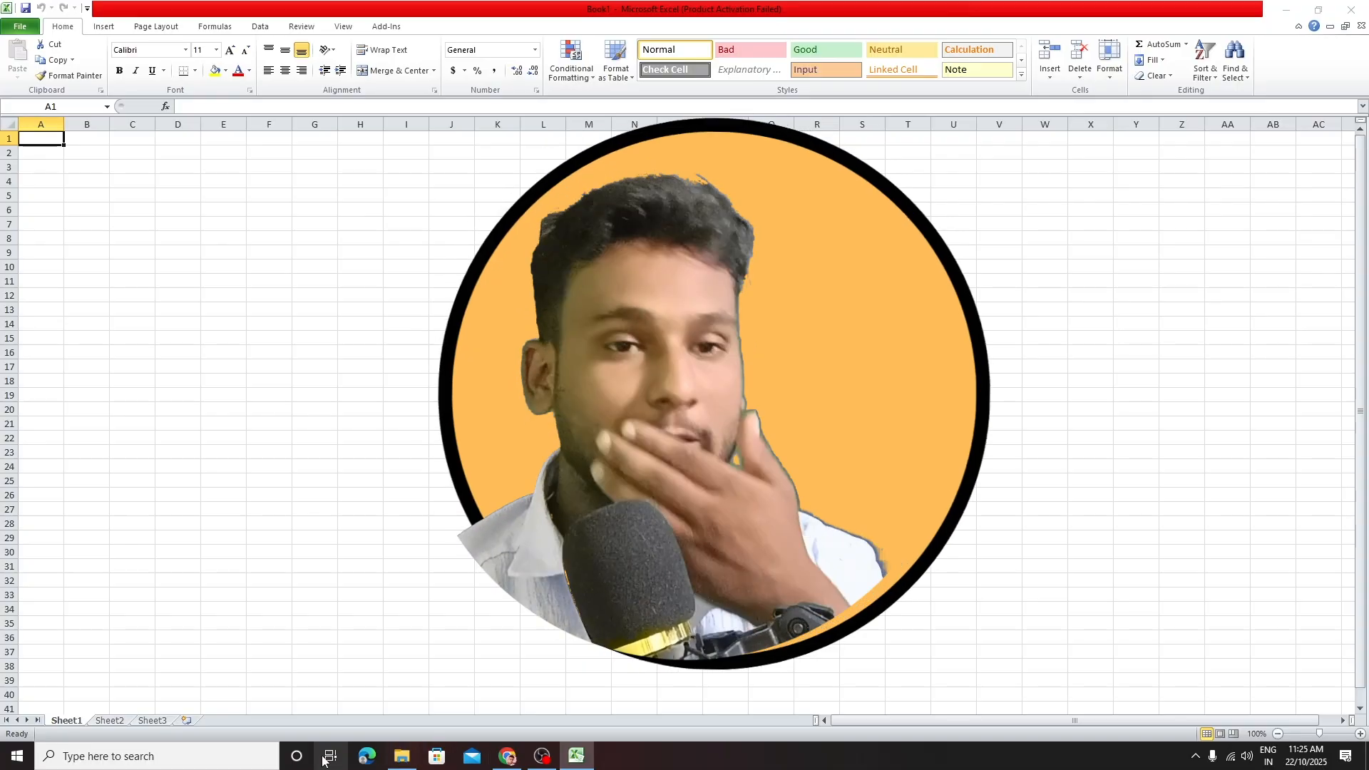
left_click(830, 512)
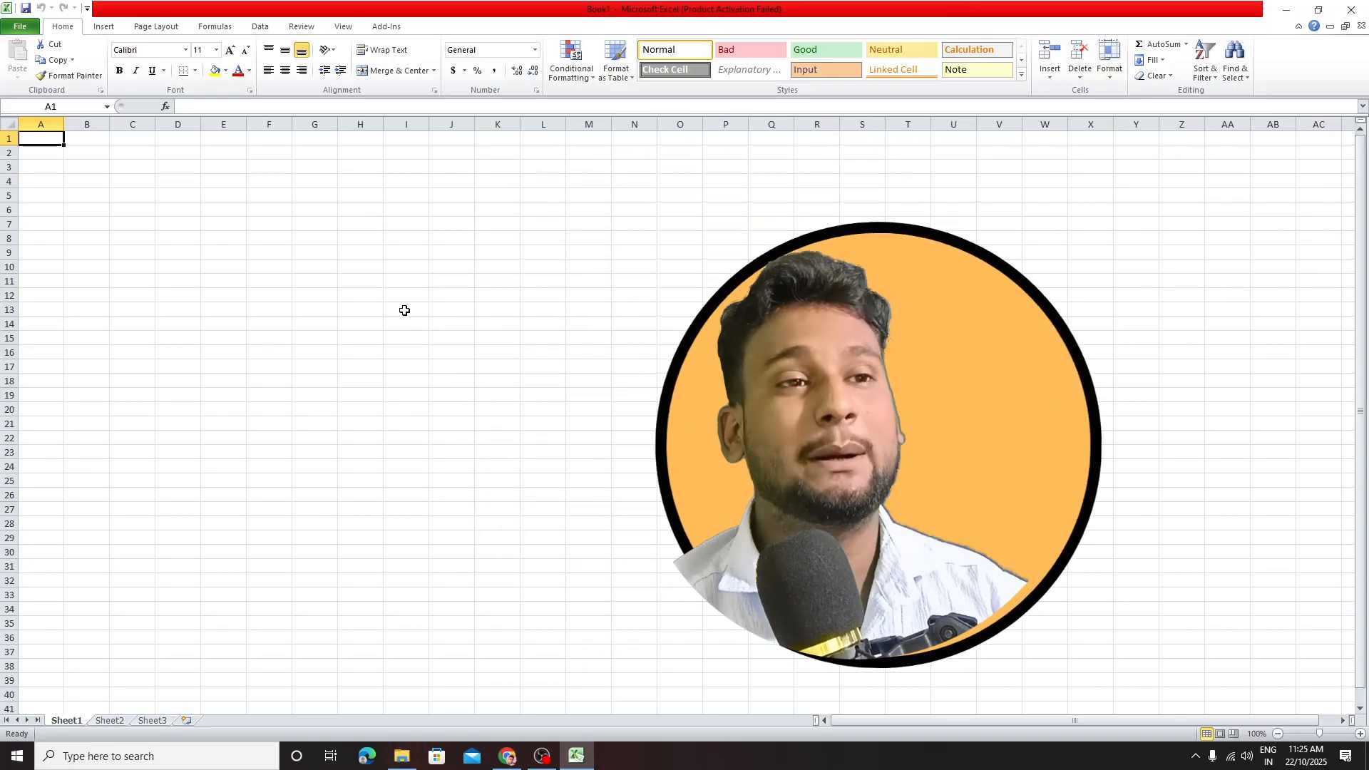
- Merge and center cells H4:O7 and enter the title "Some Report With Discount" in the merged cell
left_click_drag(367, 182, 682, 226)
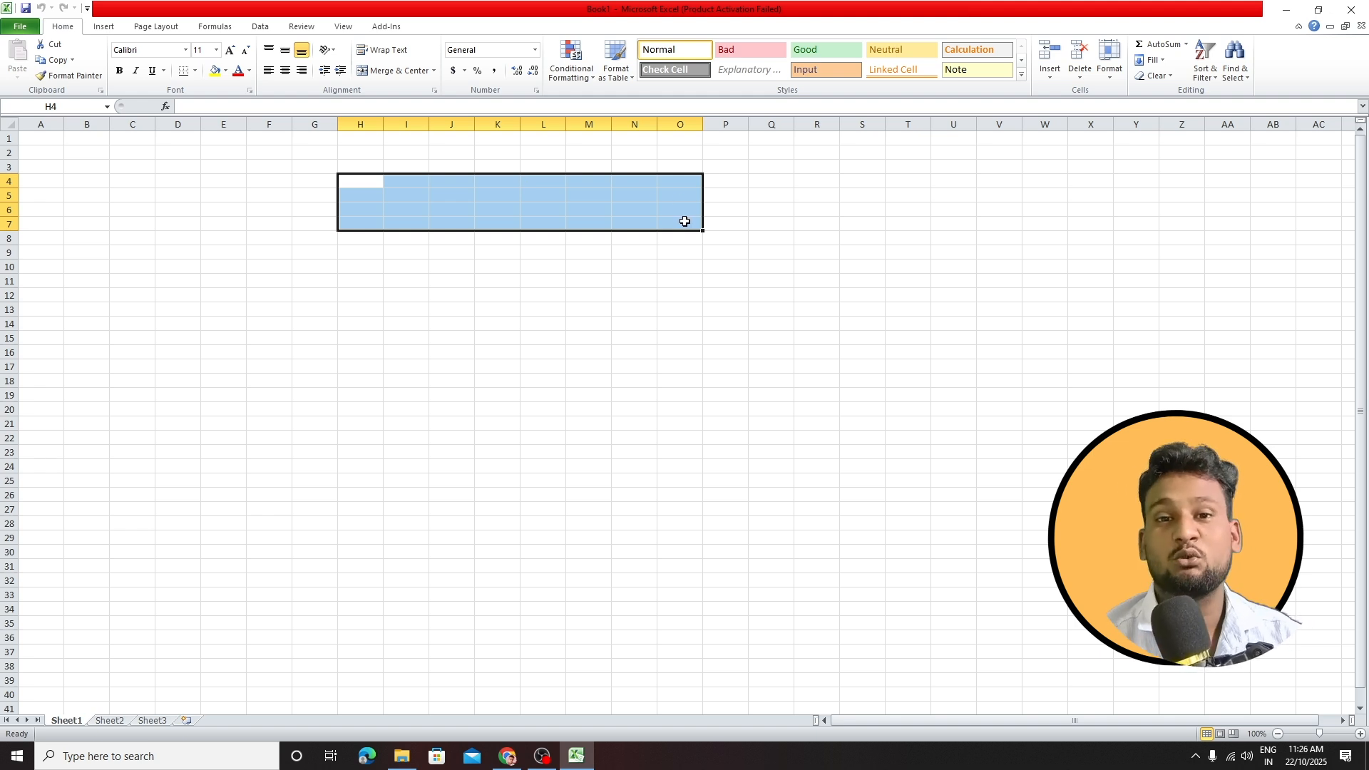
left_click(392, 71)
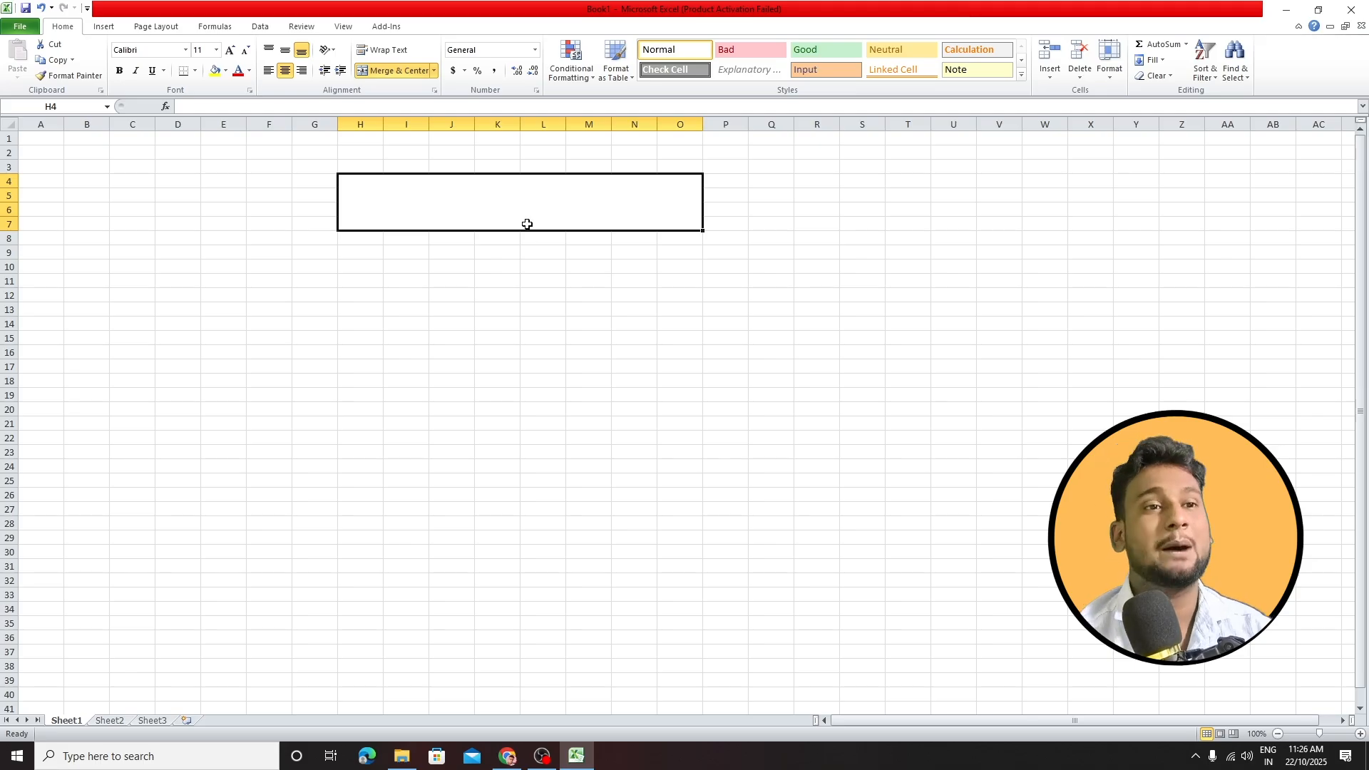
type("Som")
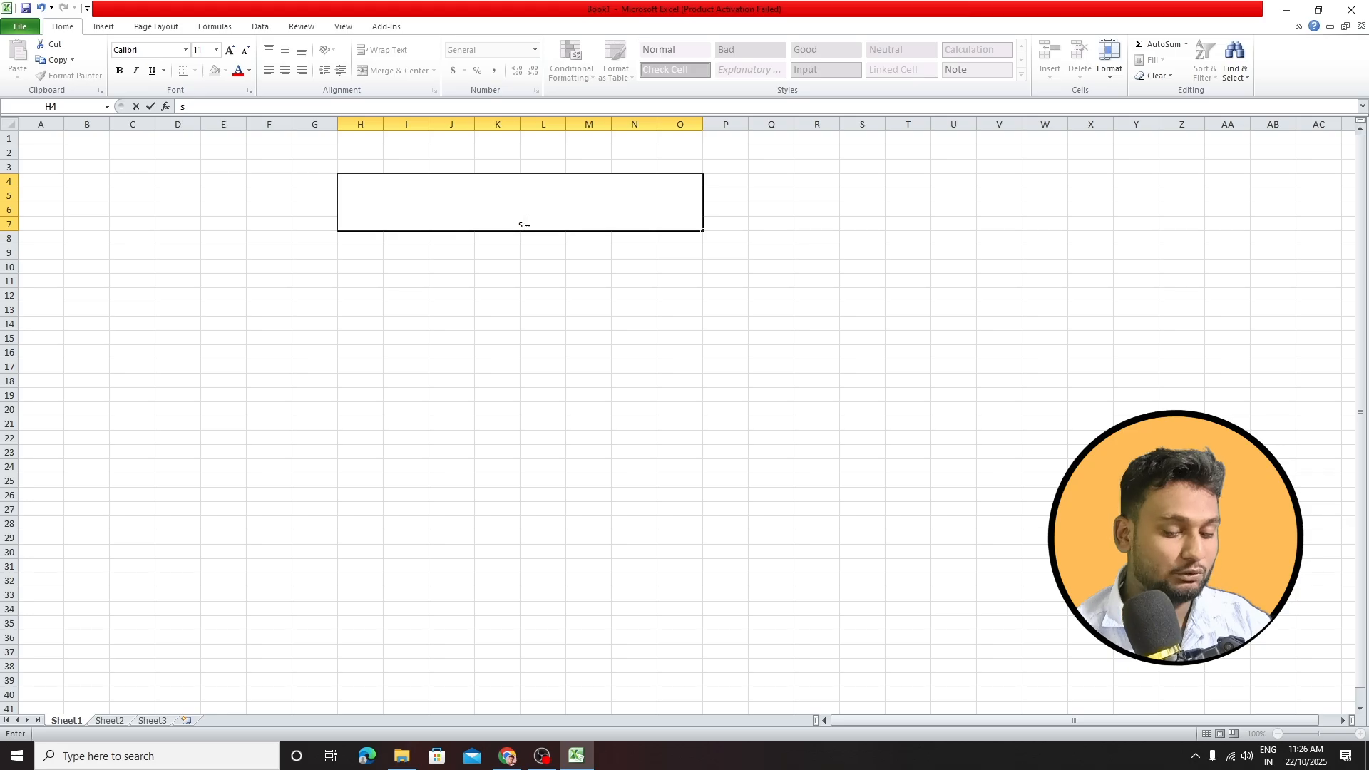
type("e ")
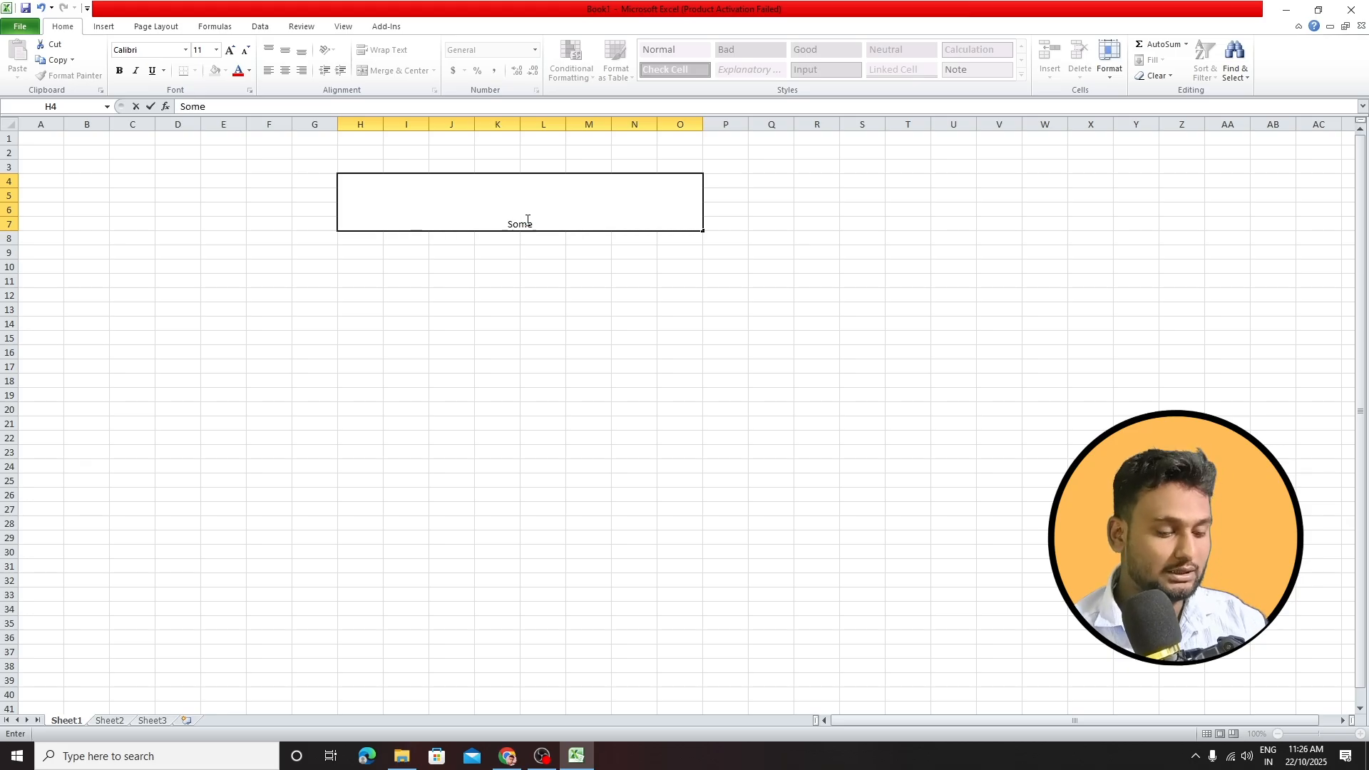
type("Repor")
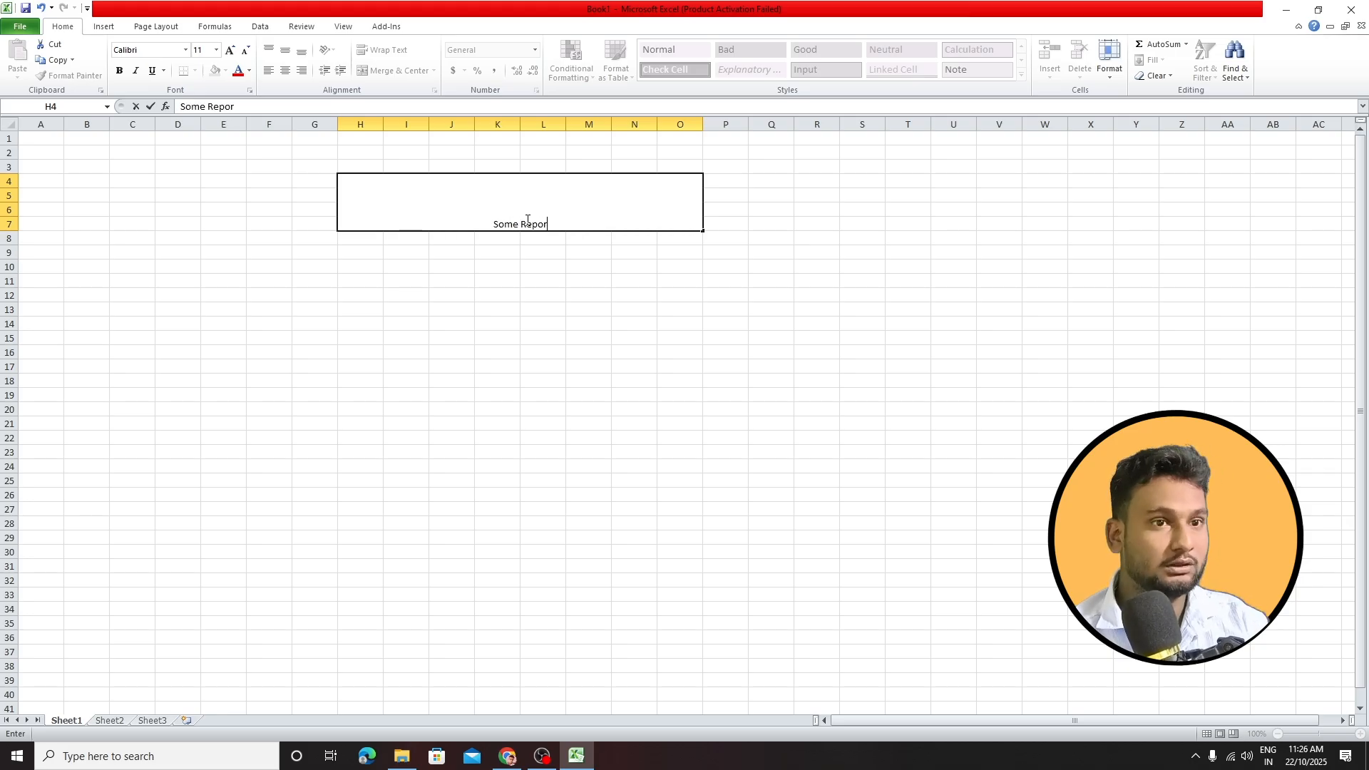
type("t Wi")
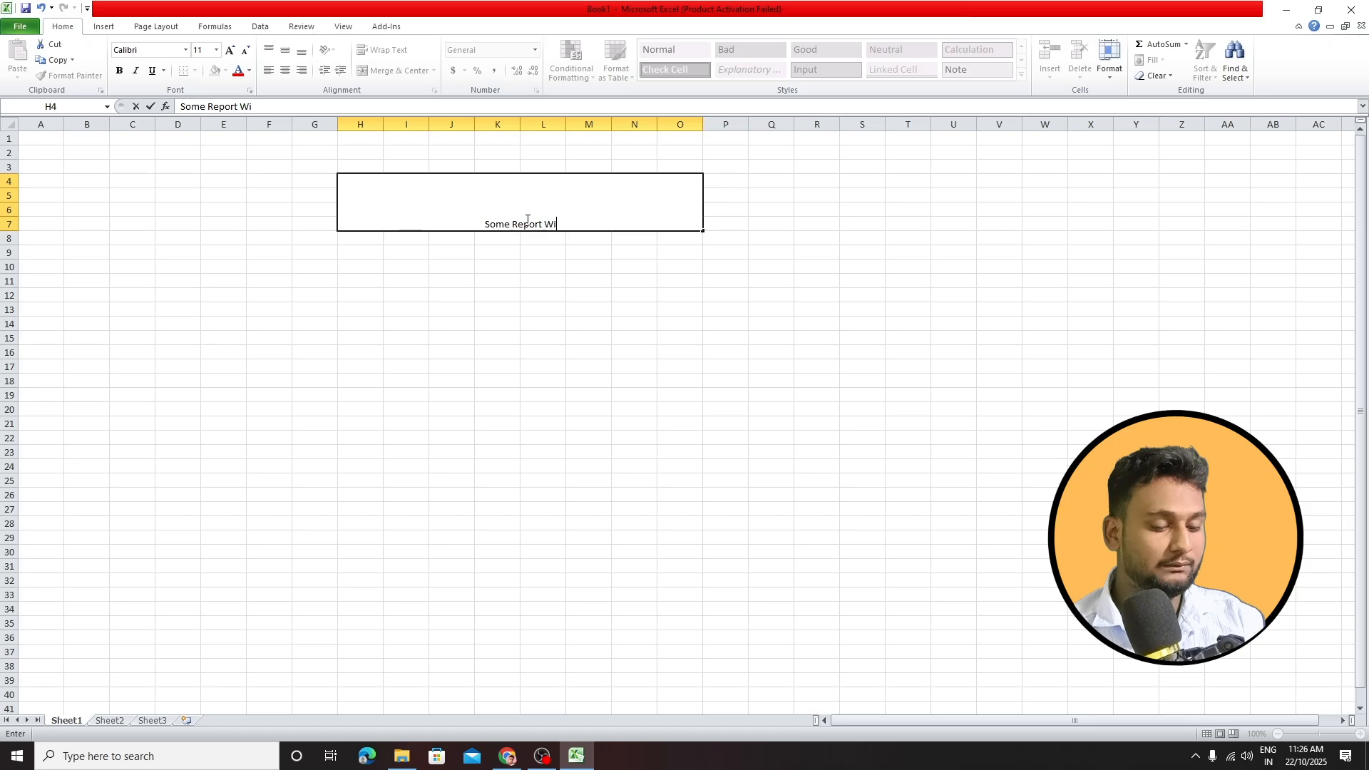
type("th Dis")
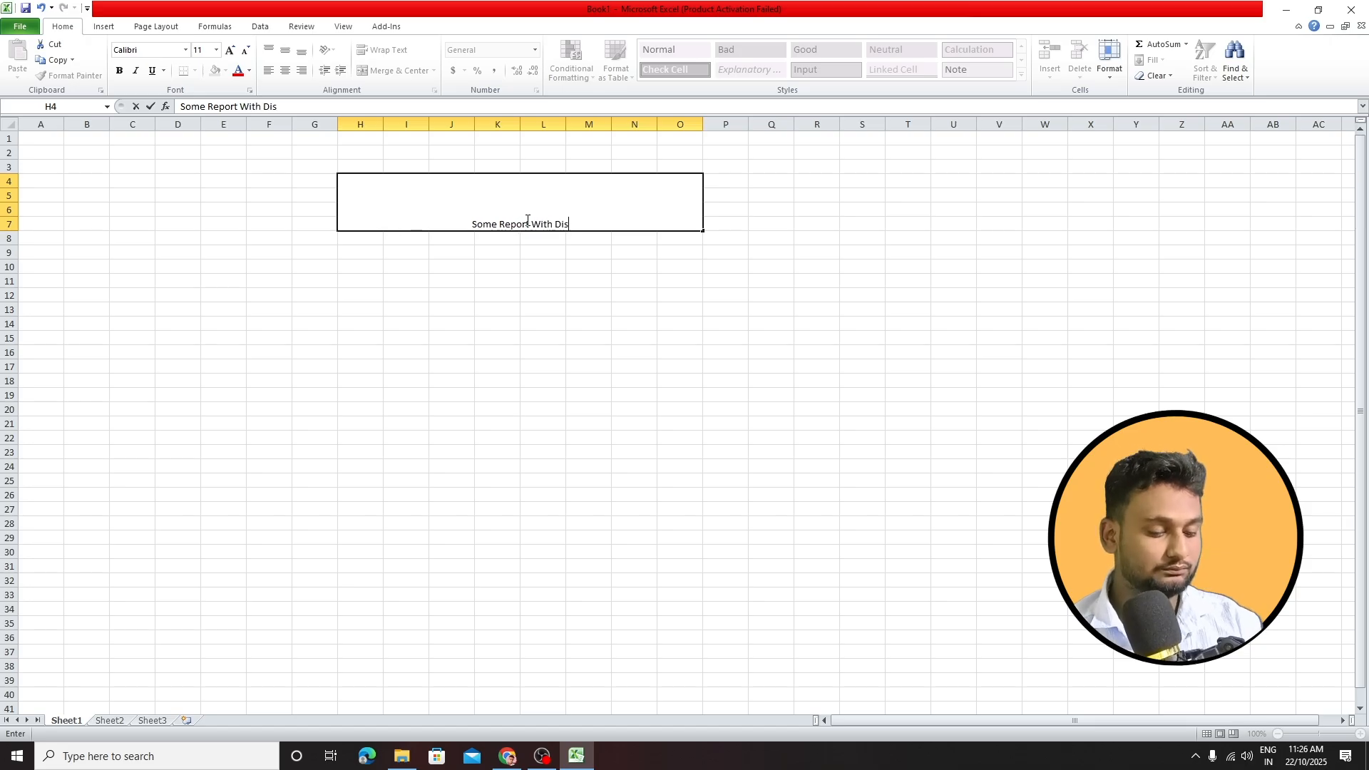
type("count")
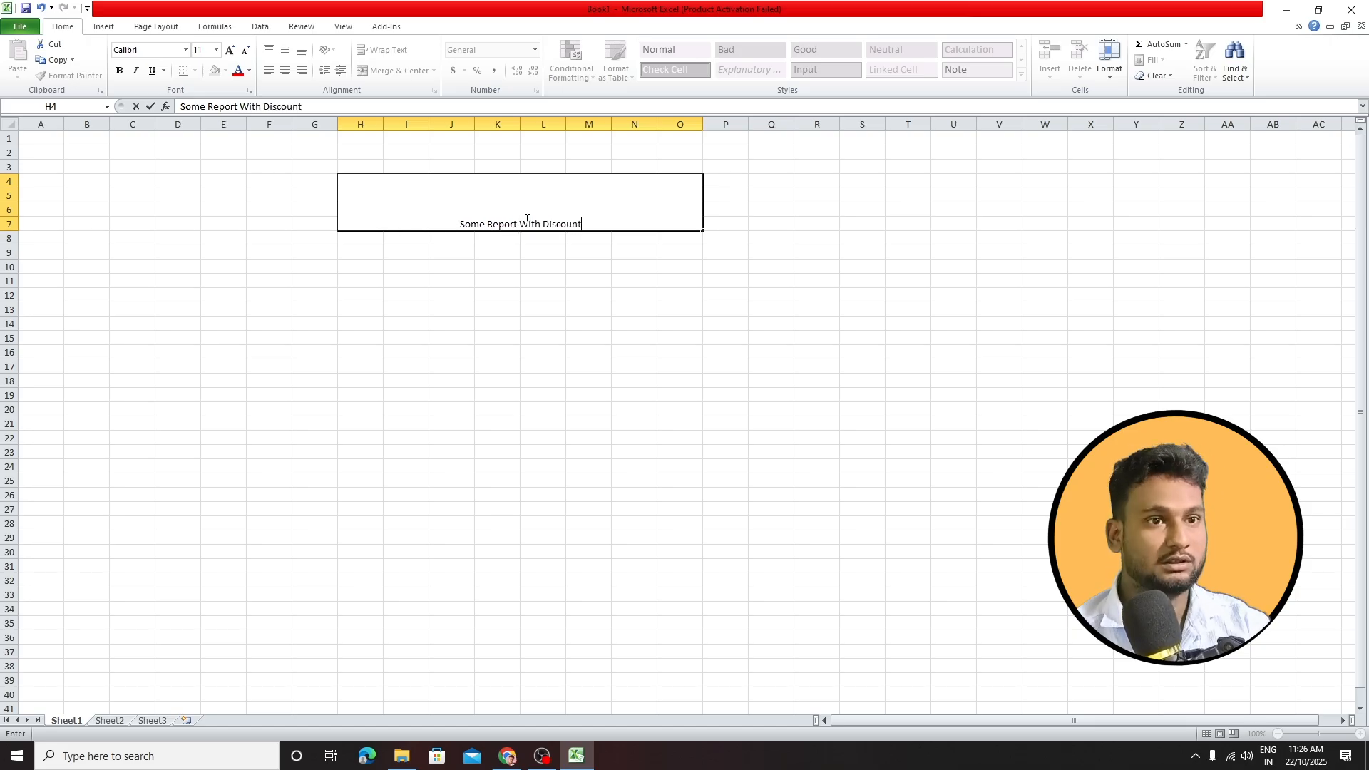
left_click(539, 246)
- Format the merged title with font size 24, vertical middle alignment and bold text
left_click(502, 200)
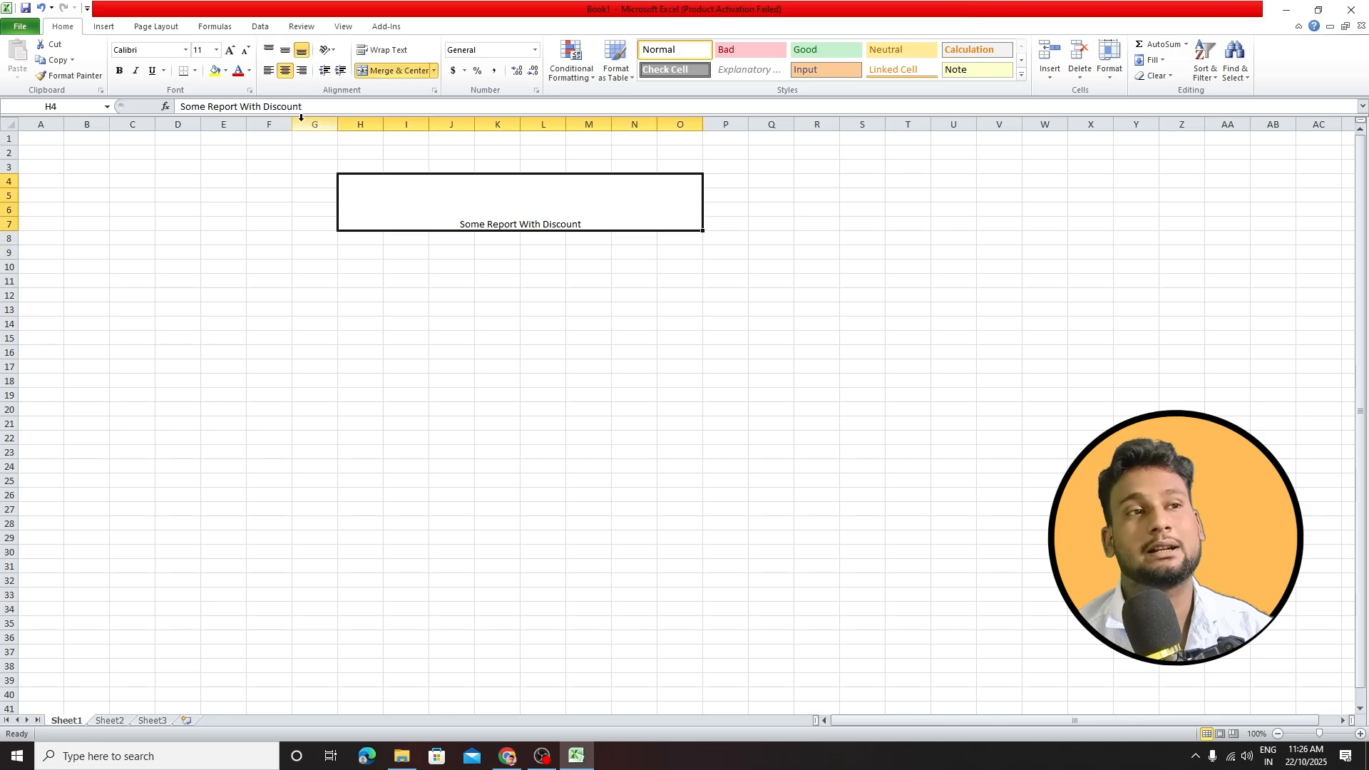
left_click(229, 50)
left_click(229, 50)
left_click(229, 50)
left_click(229, 50)
left_click(229, 50)
left_click(229, 50)
left_click(229, 50)
left_click(285, 50)
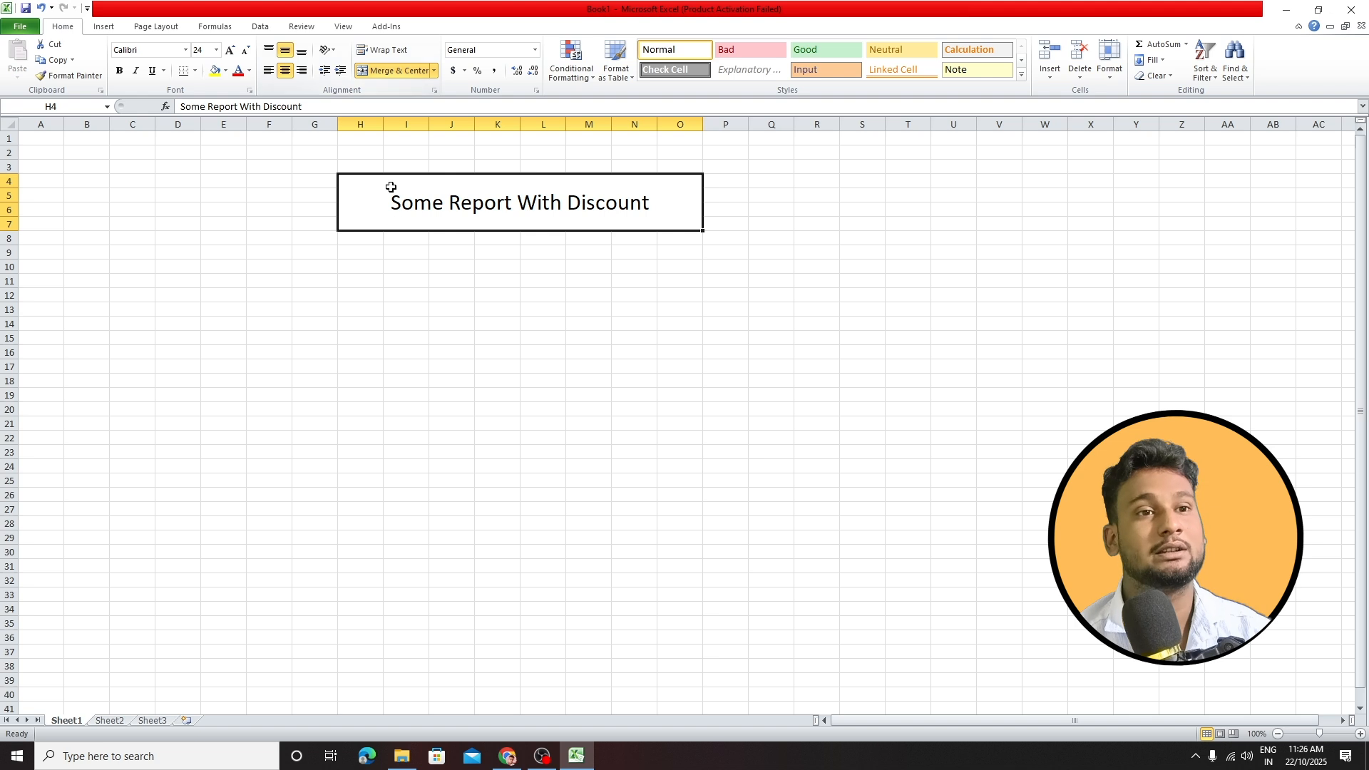
left_click(119, 71)
- Give the merged title cell a standard red fill and apply All Borders to it
left_click(225, 70)
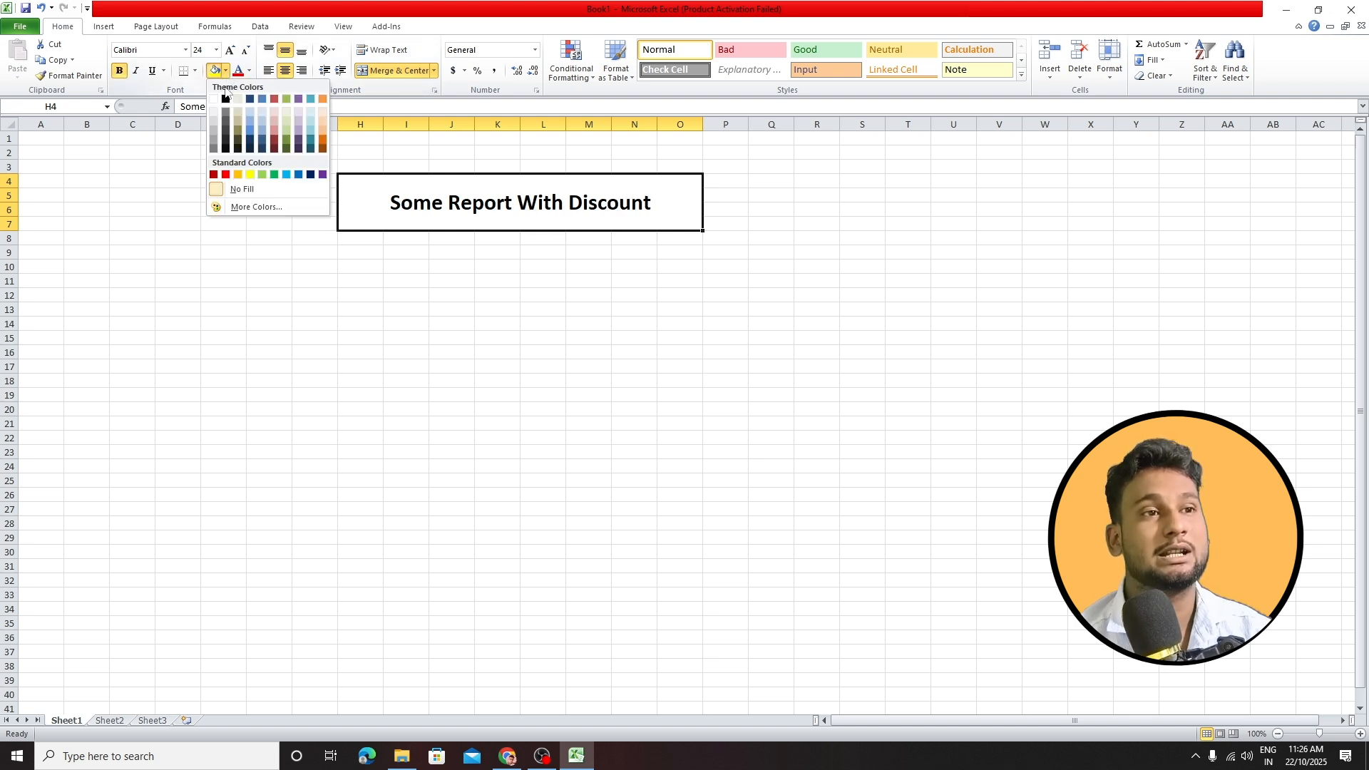
left_click(225, 174)
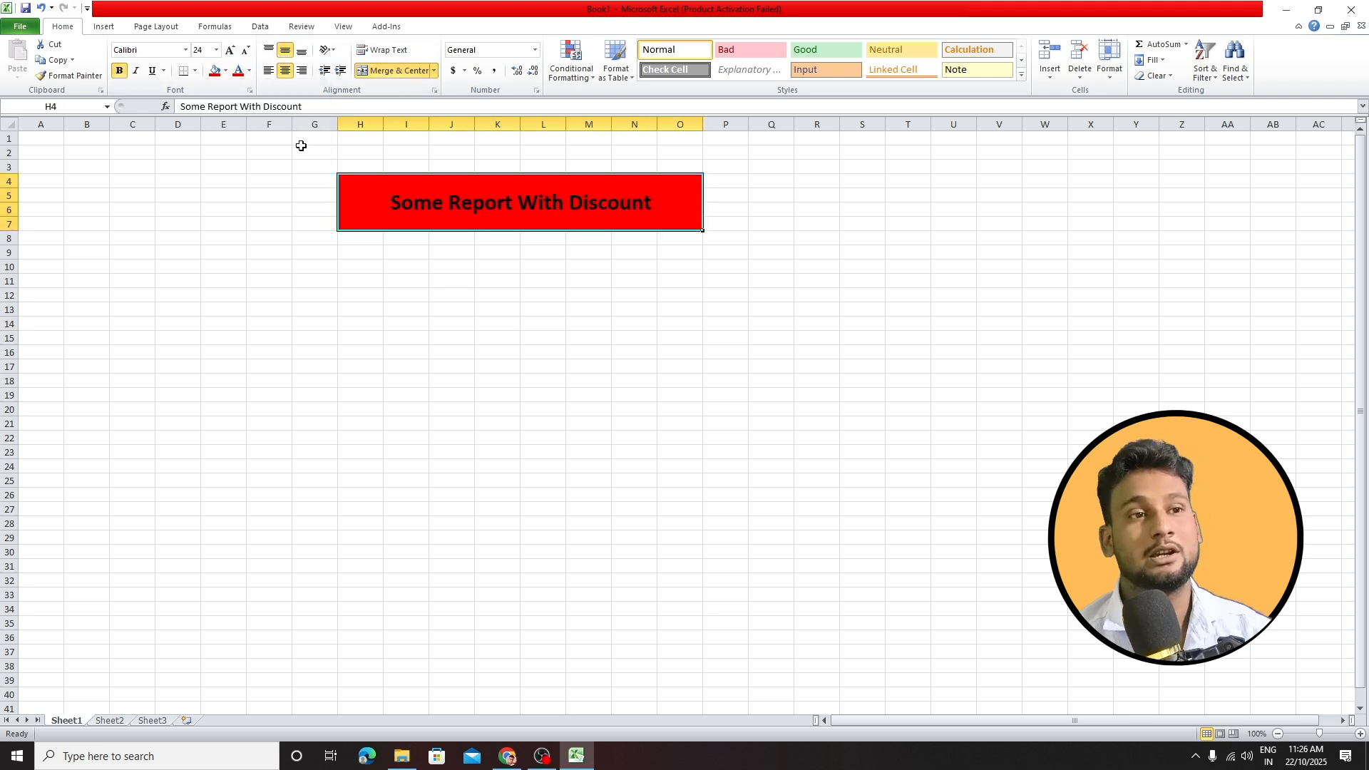
left_click(194, 71)
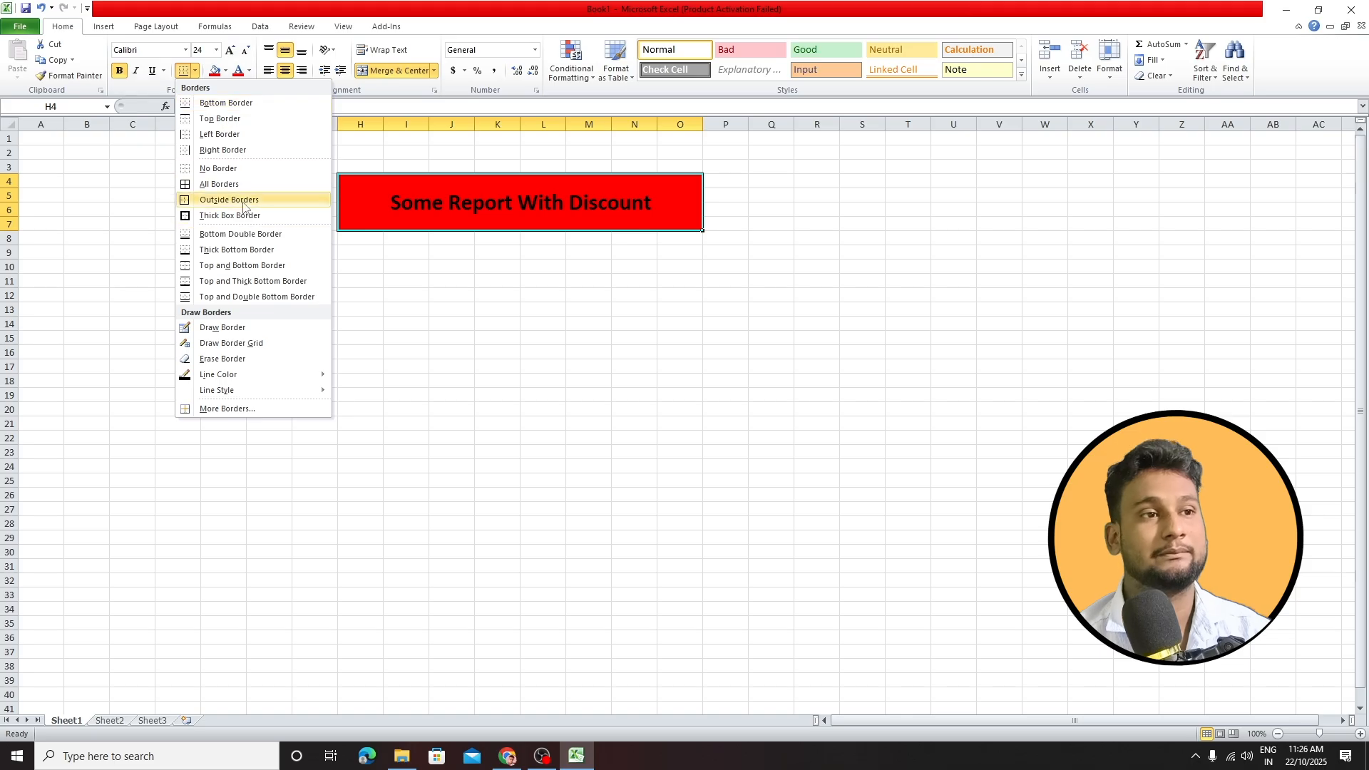
left_click(219, 184)
left_click(591, 281)
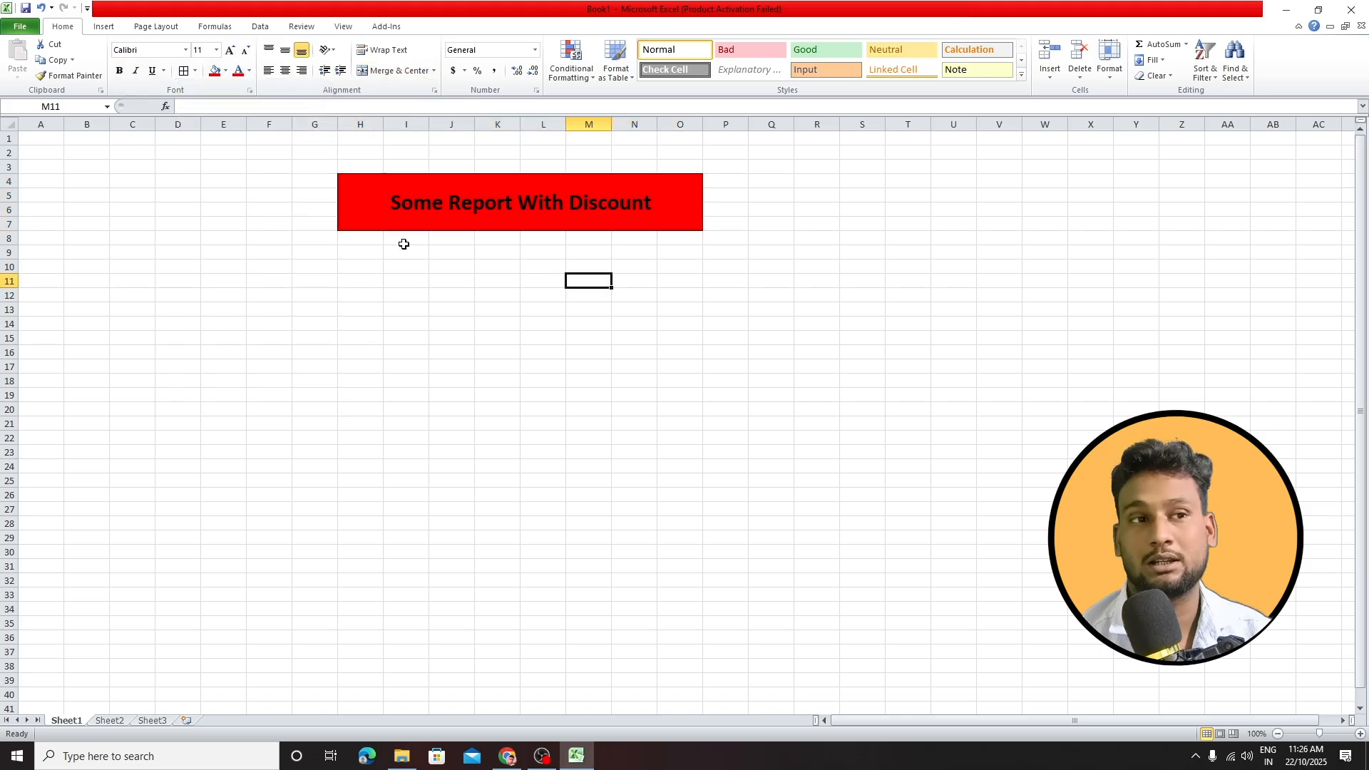
- Enter the column header "Sr No" in cell H8, directly below the title
left_click(363, 239)
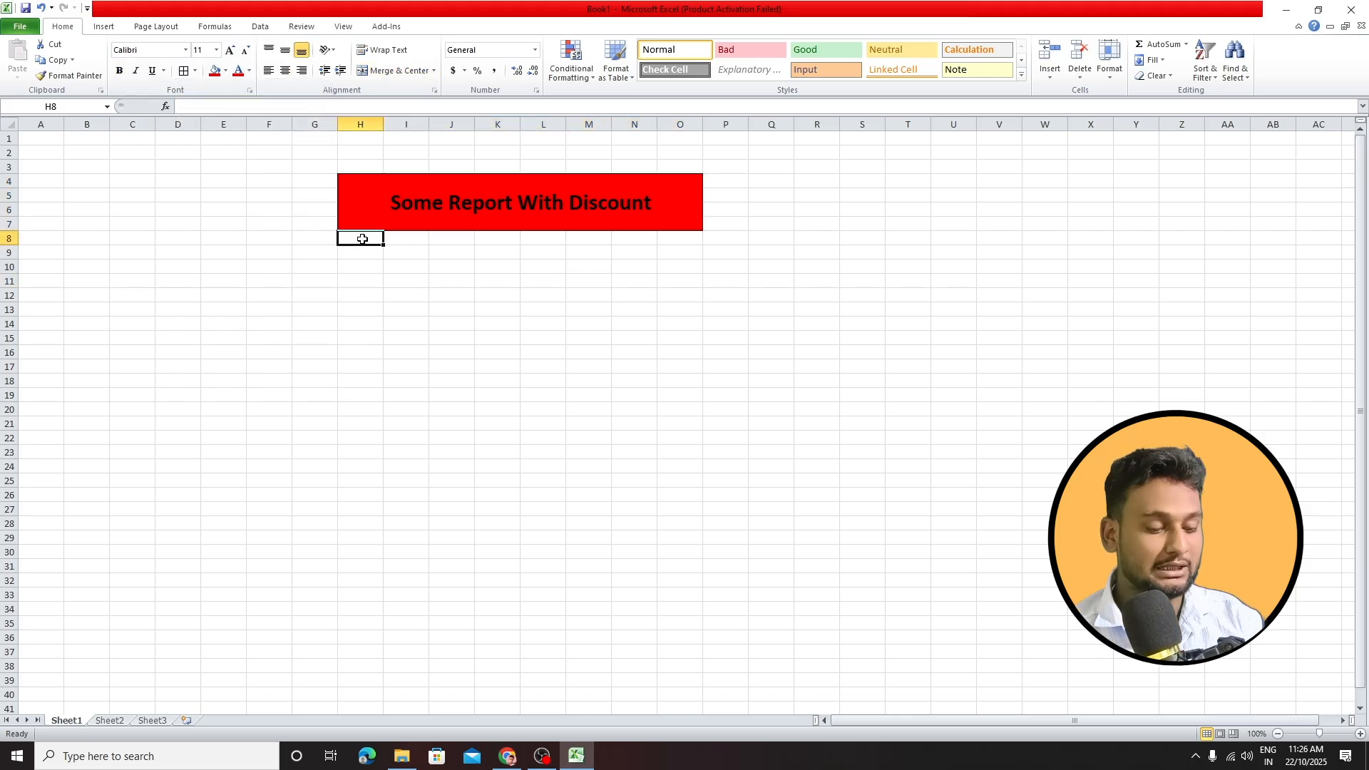
type("sr")
key("BackSpace")
key("BackSpace")
type("SR N")
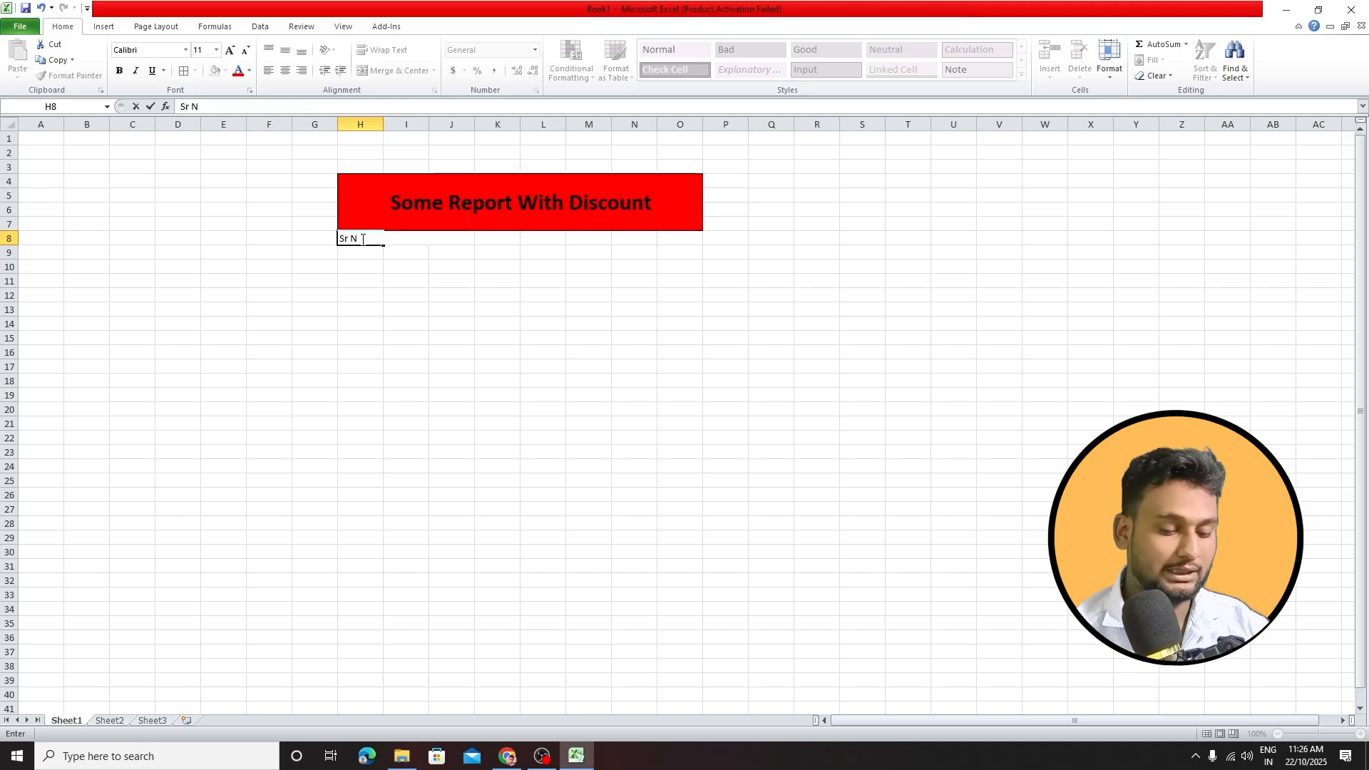
type("o")
left_click(396, 259)
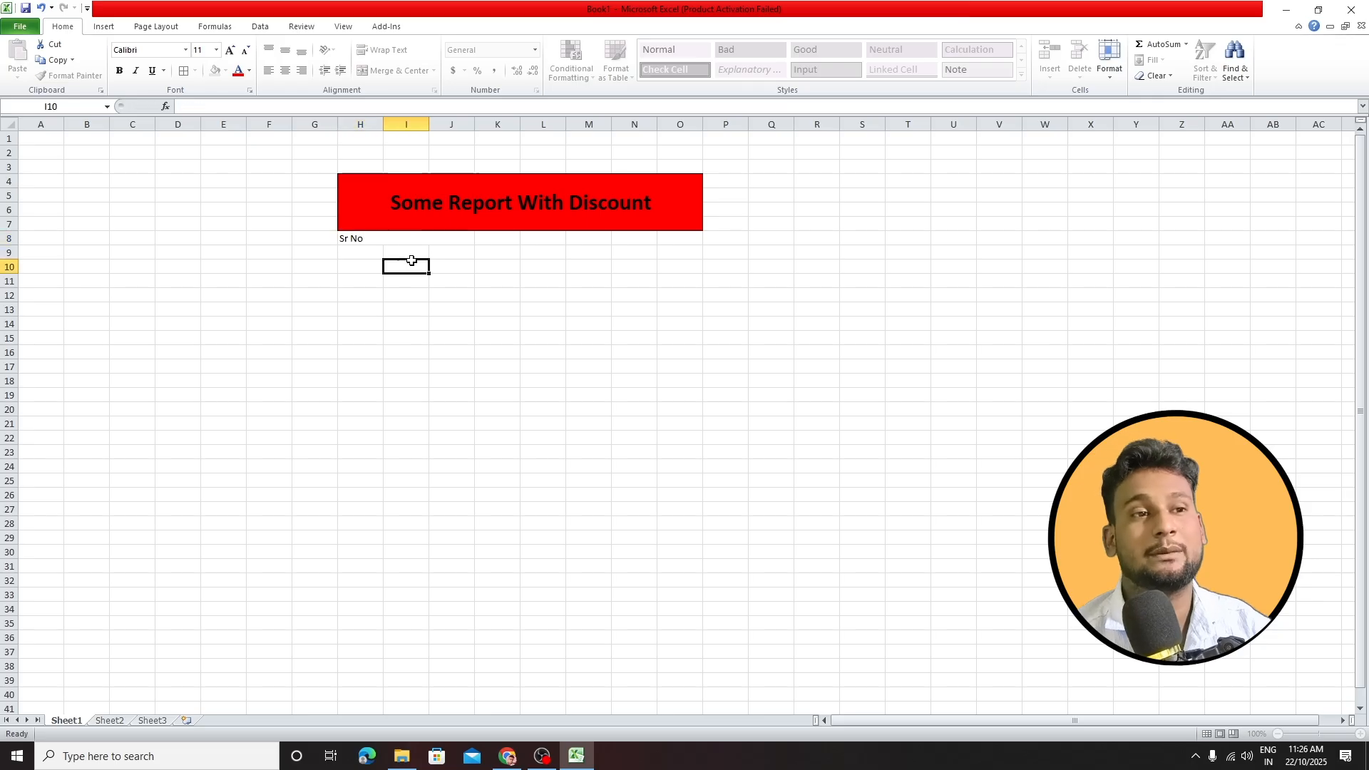
- Enter the header "Product Name" in cell I8 and autofit column I to its text
left_click(404, 237)
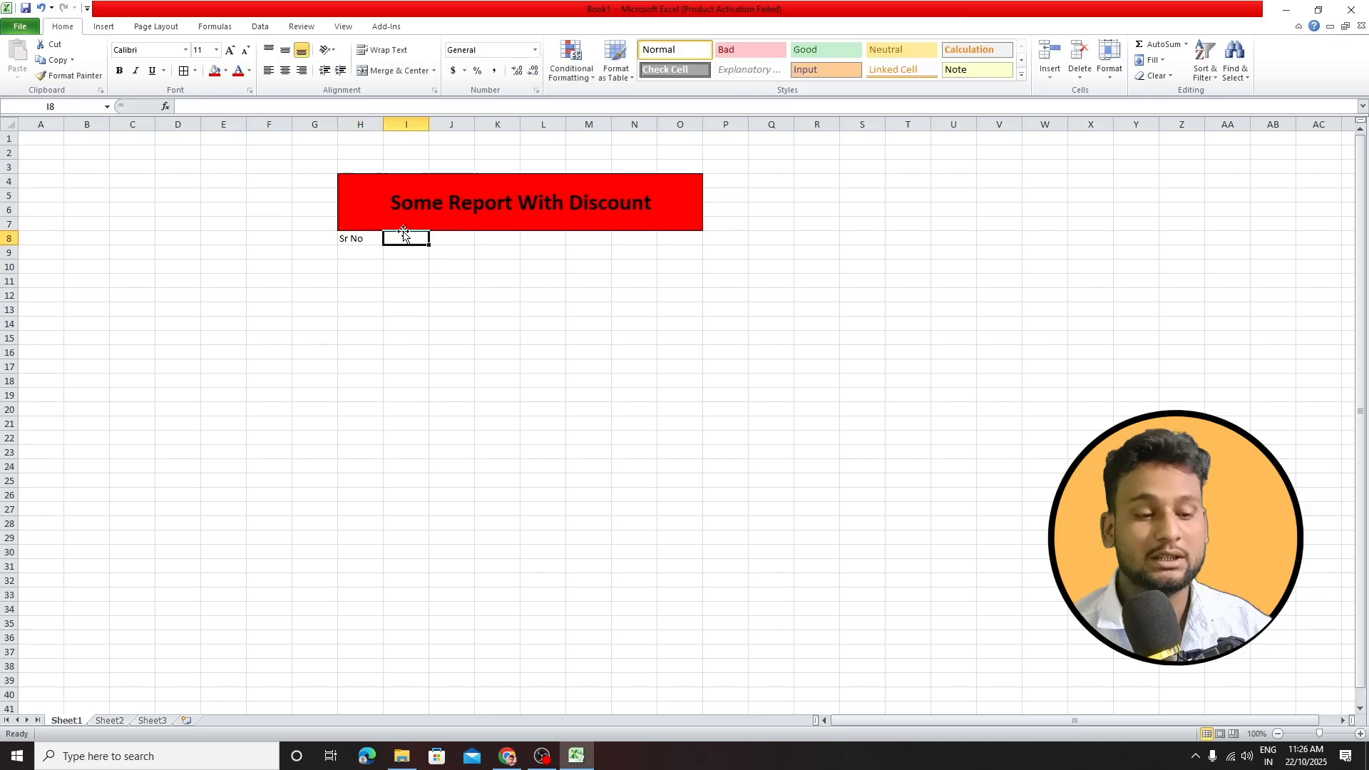
type("P")
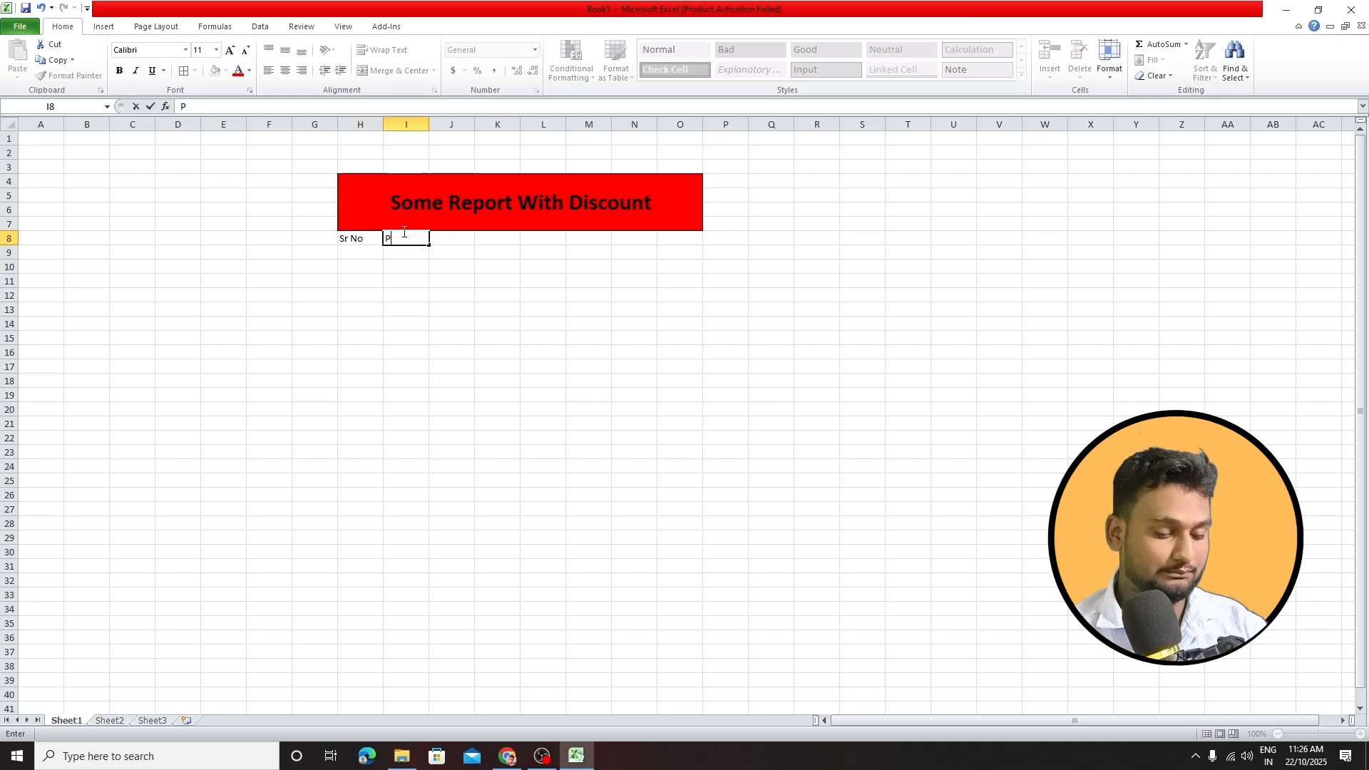
type("roduct Name")
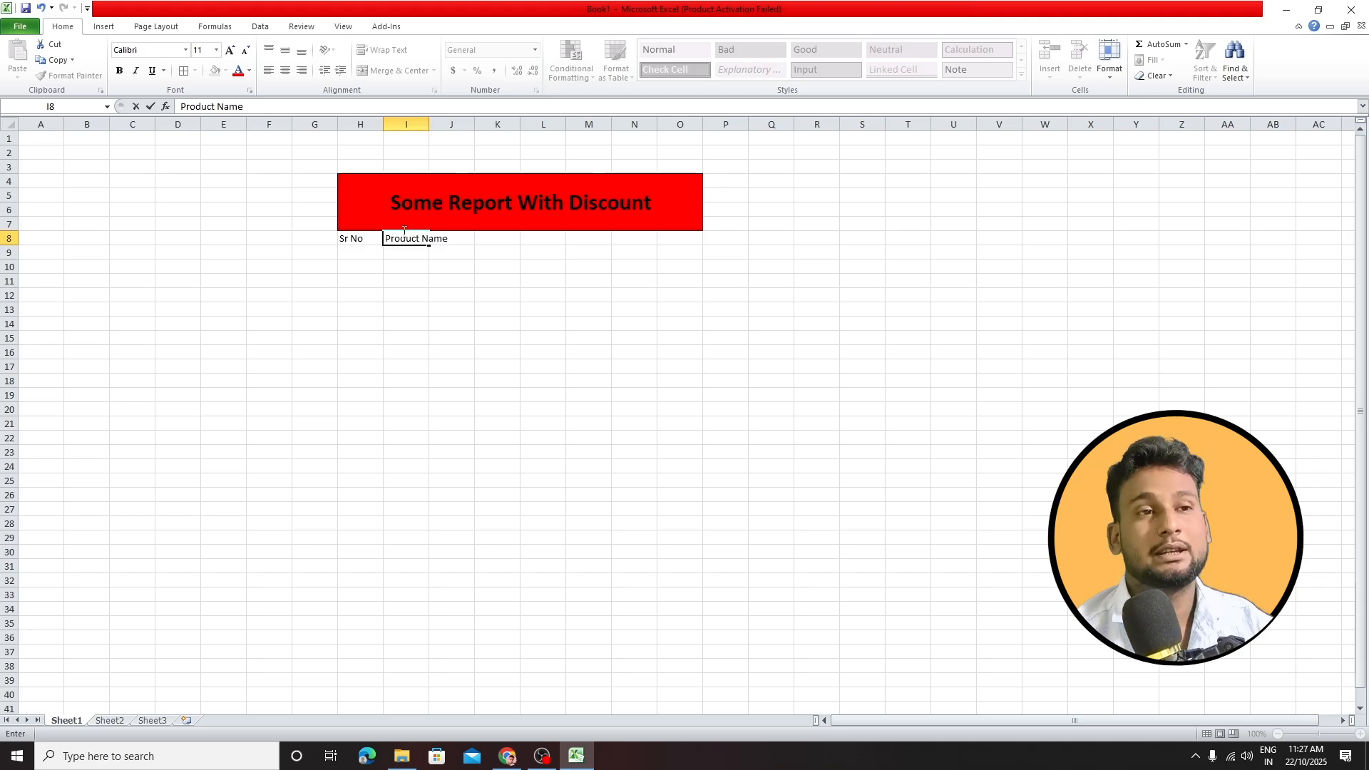
double_click(429, 124)
left_click(558, 268)
- Enter the column header "Qty" in cell J8
left_click(481, 244)
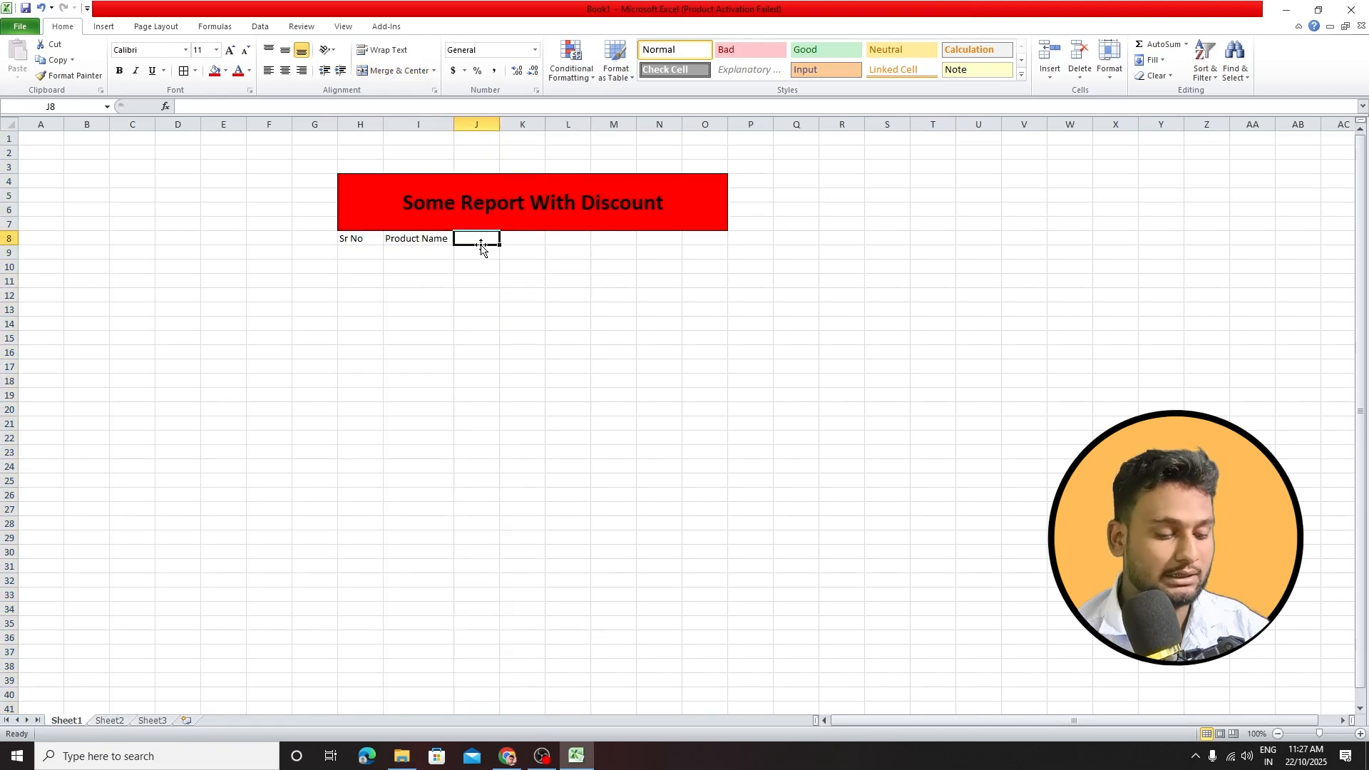
type("Dis")
key("BackSpace")
key("BackSpace")
key("BackSpace")
type("Qty")
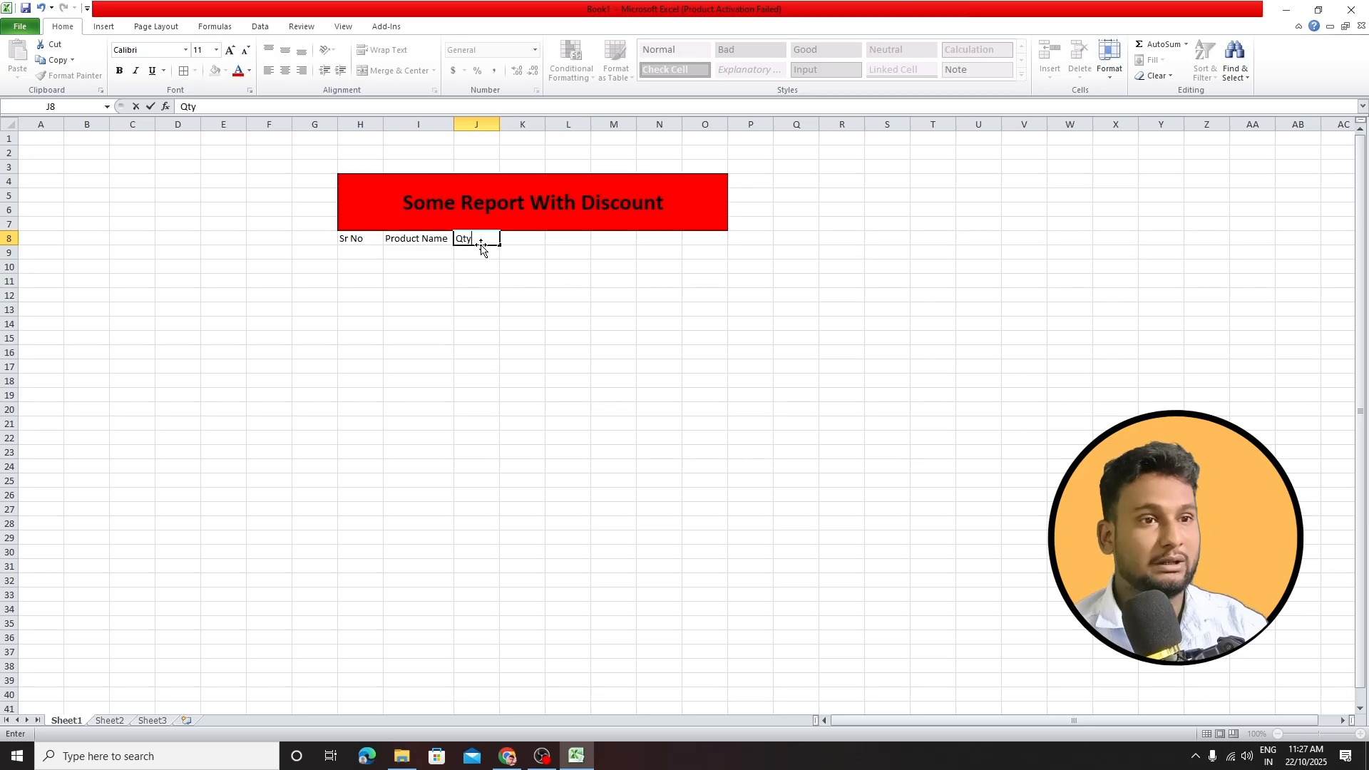
left_click(481, 280)
- Enter the column header "Rate" in cell K8
left_click(503, 239)
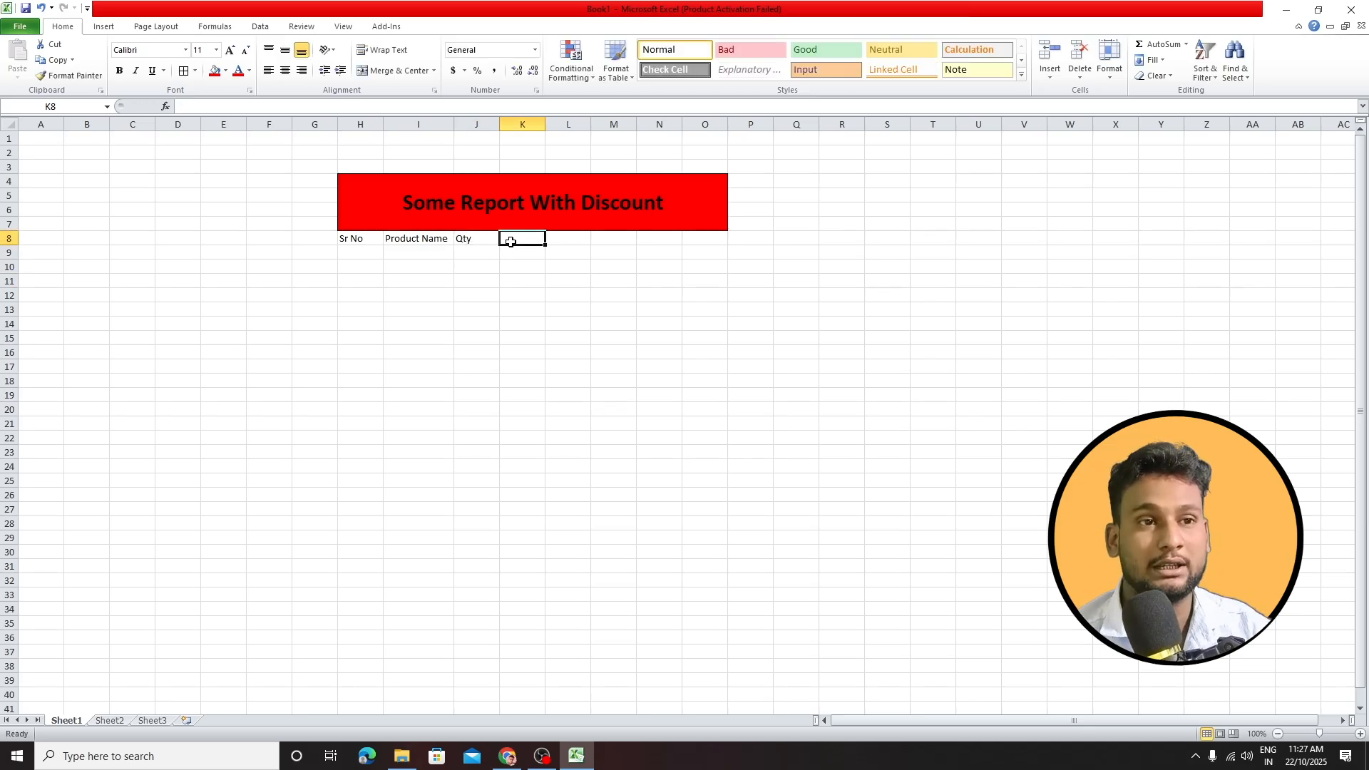
type("Rate")
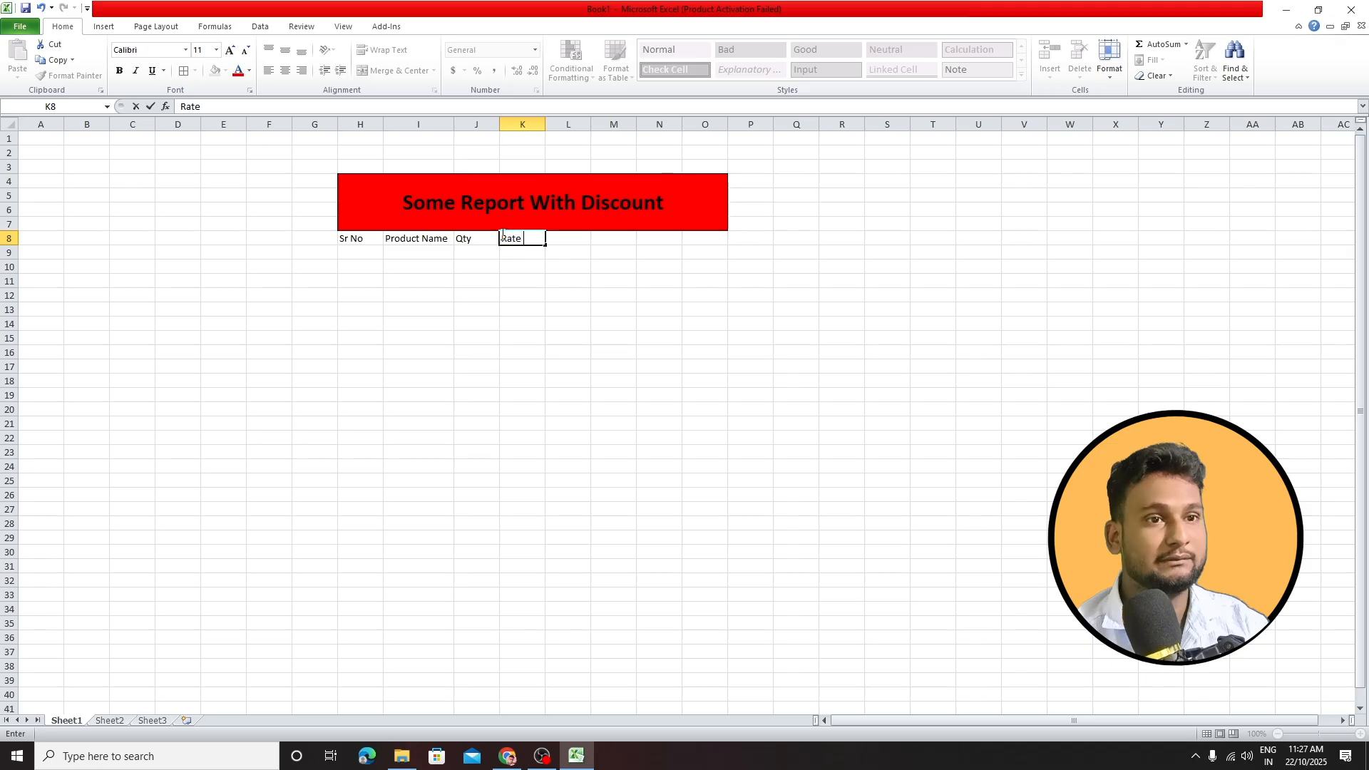
left_click(524, 266)
- Enter the column header "Total Amount" in cell L8
left_click(560, 239)
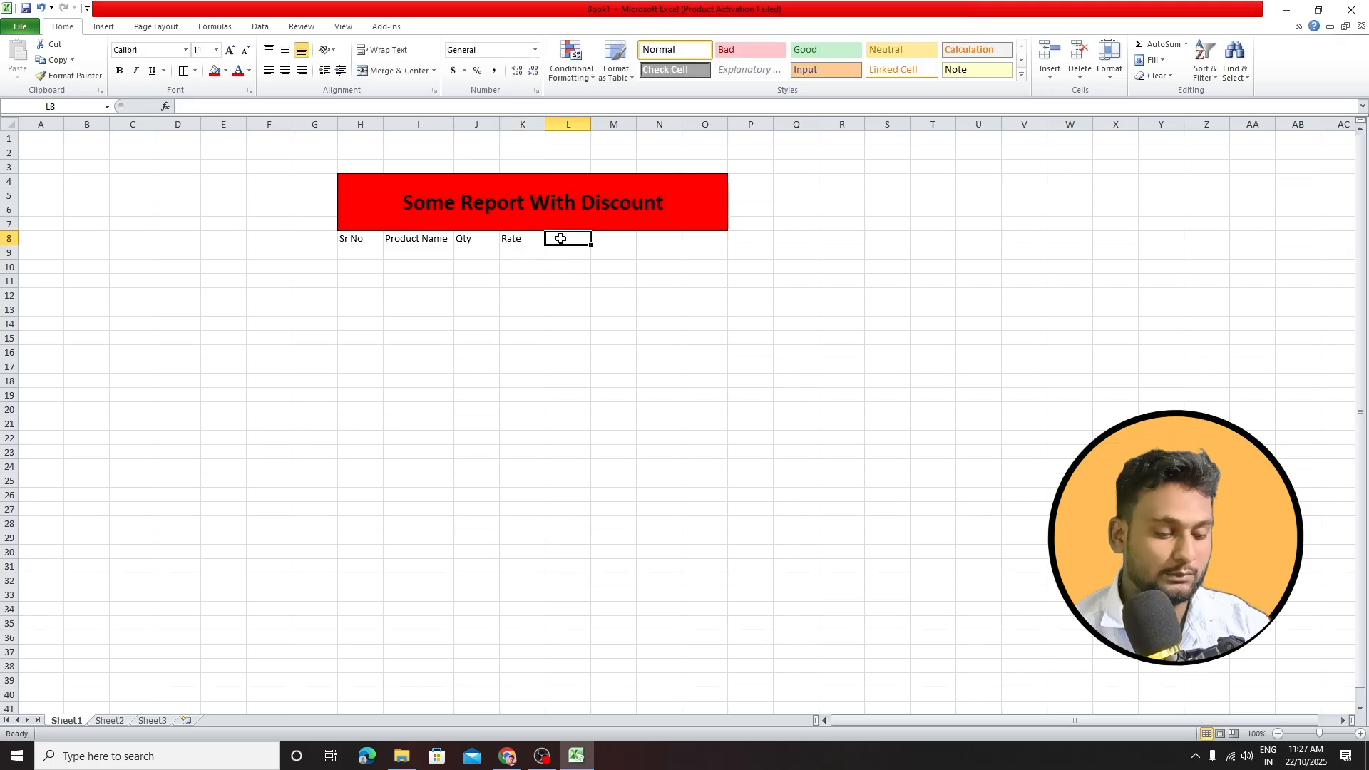
type("ti")
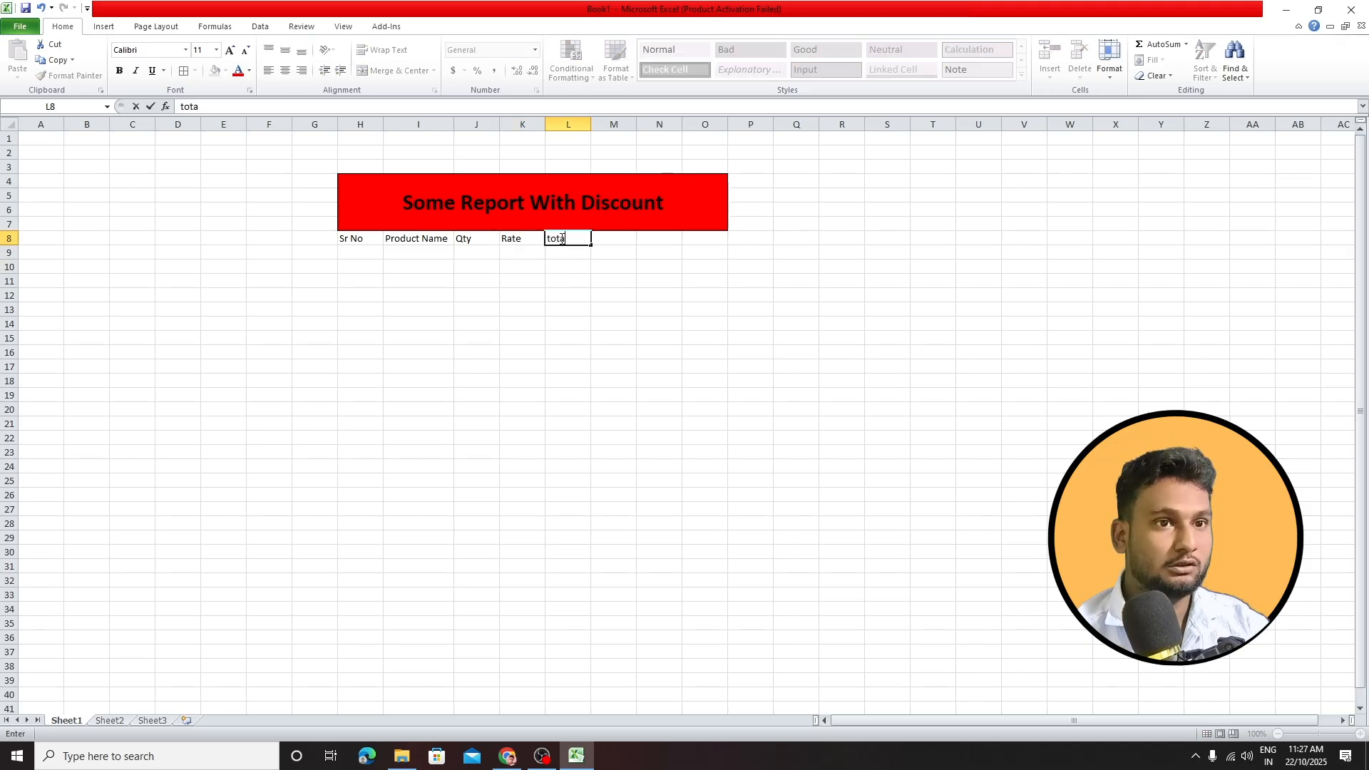
key("BackSpace")
key("BackSpace")
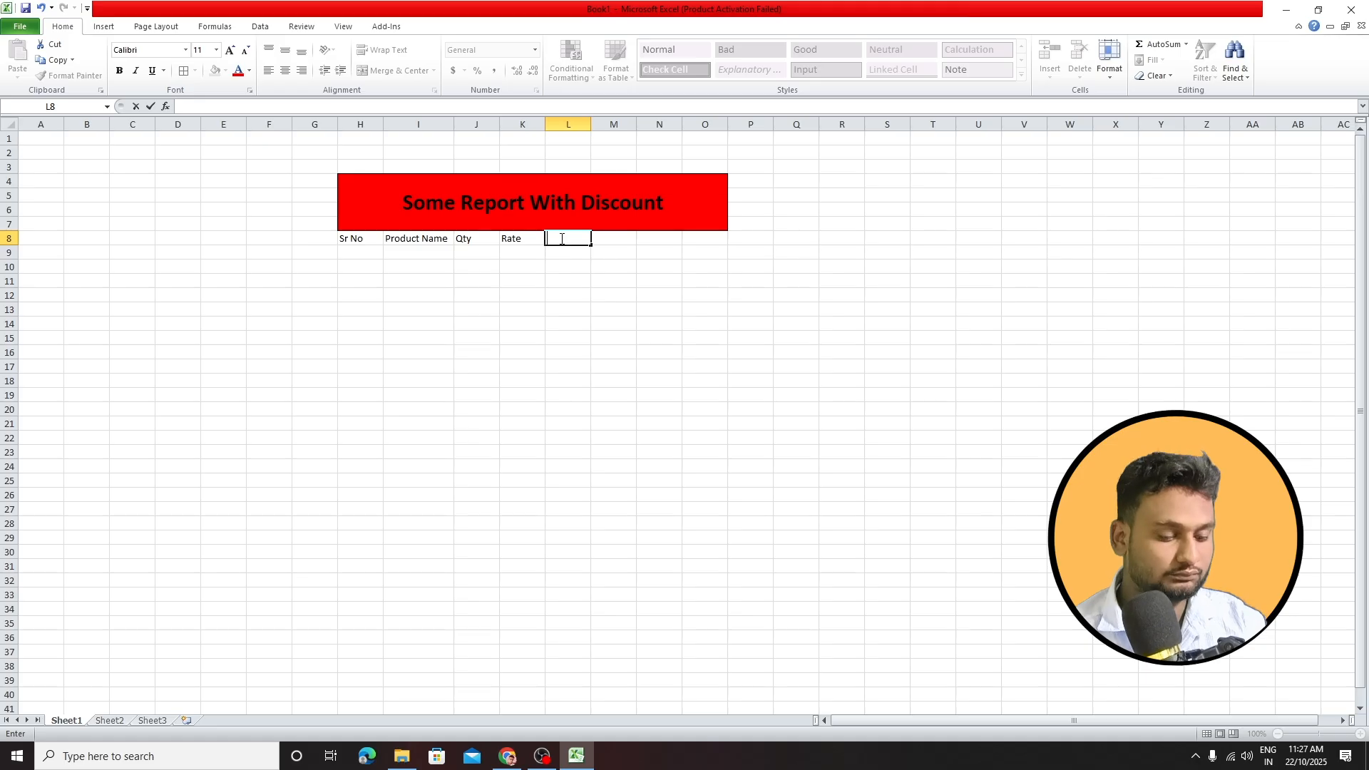
type("Total Amount")
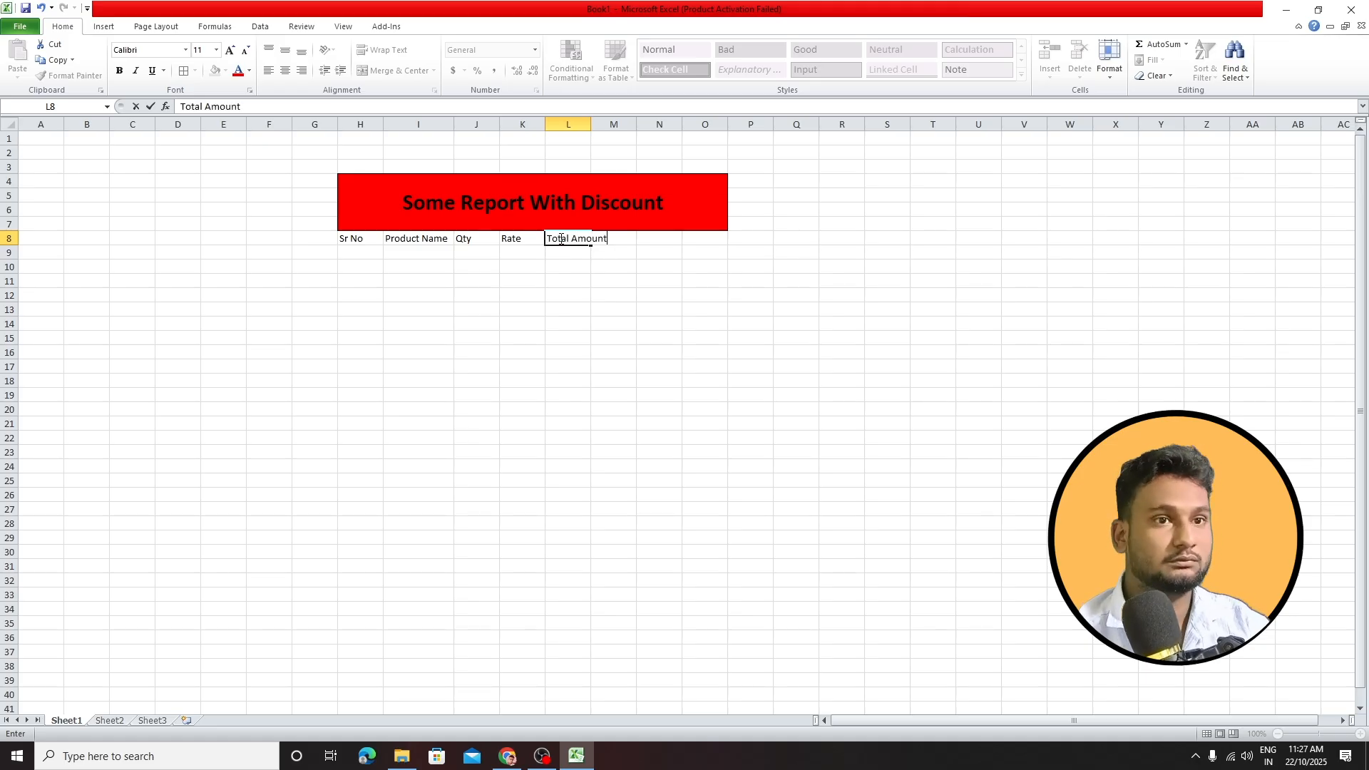
left_click(657, 295)
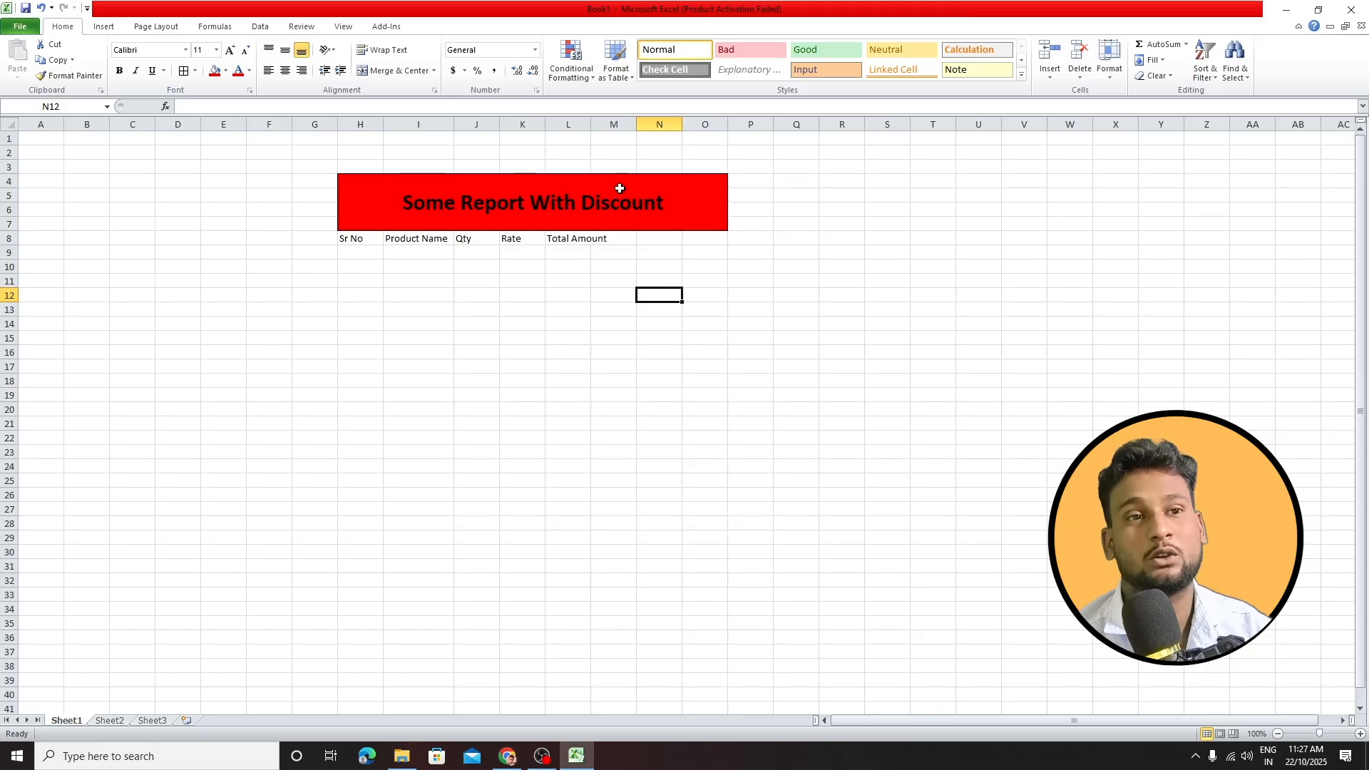
- Widen column L to fit the "Total Amount" header and select cell M8
left_click_drag(591, 123, 611, 123)
left_click(648, 238)
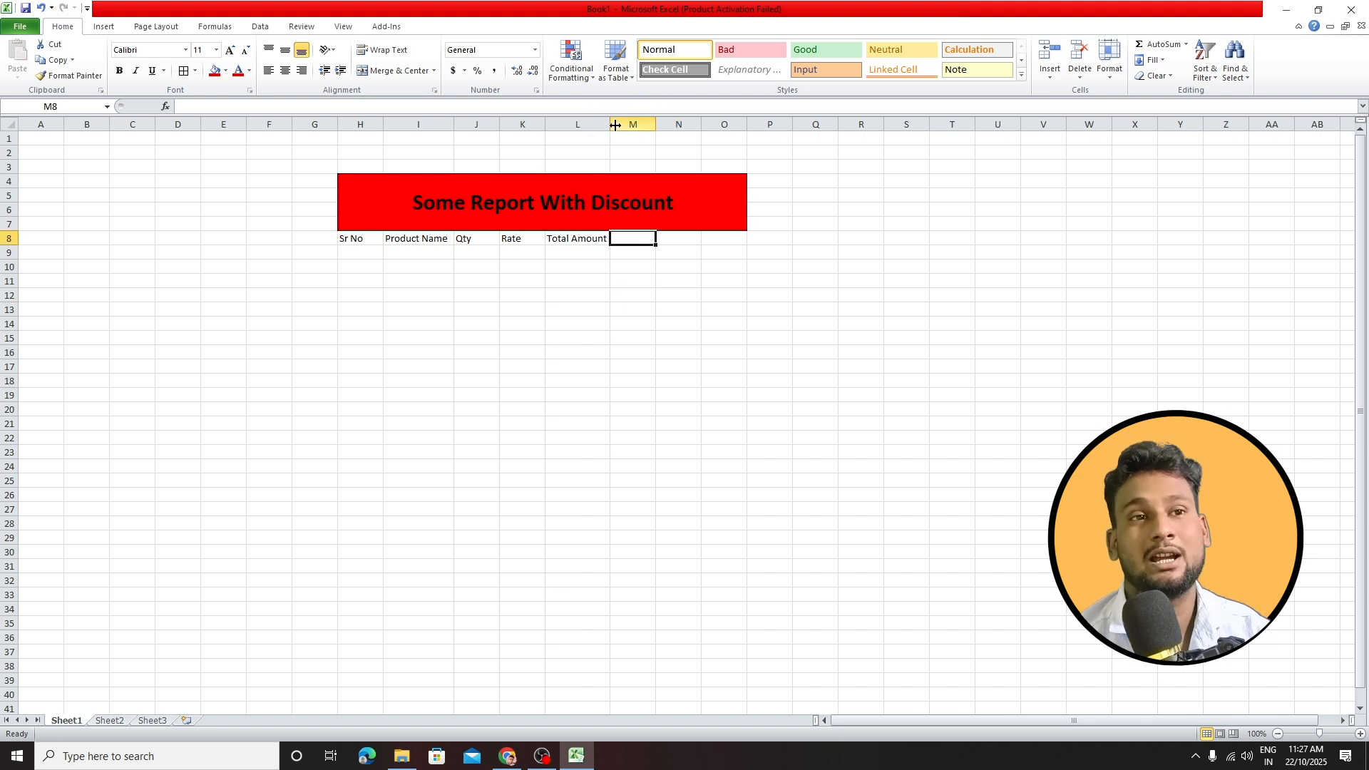
left_click_drag(611, 127, 613, 127)
left_click(635, 267)
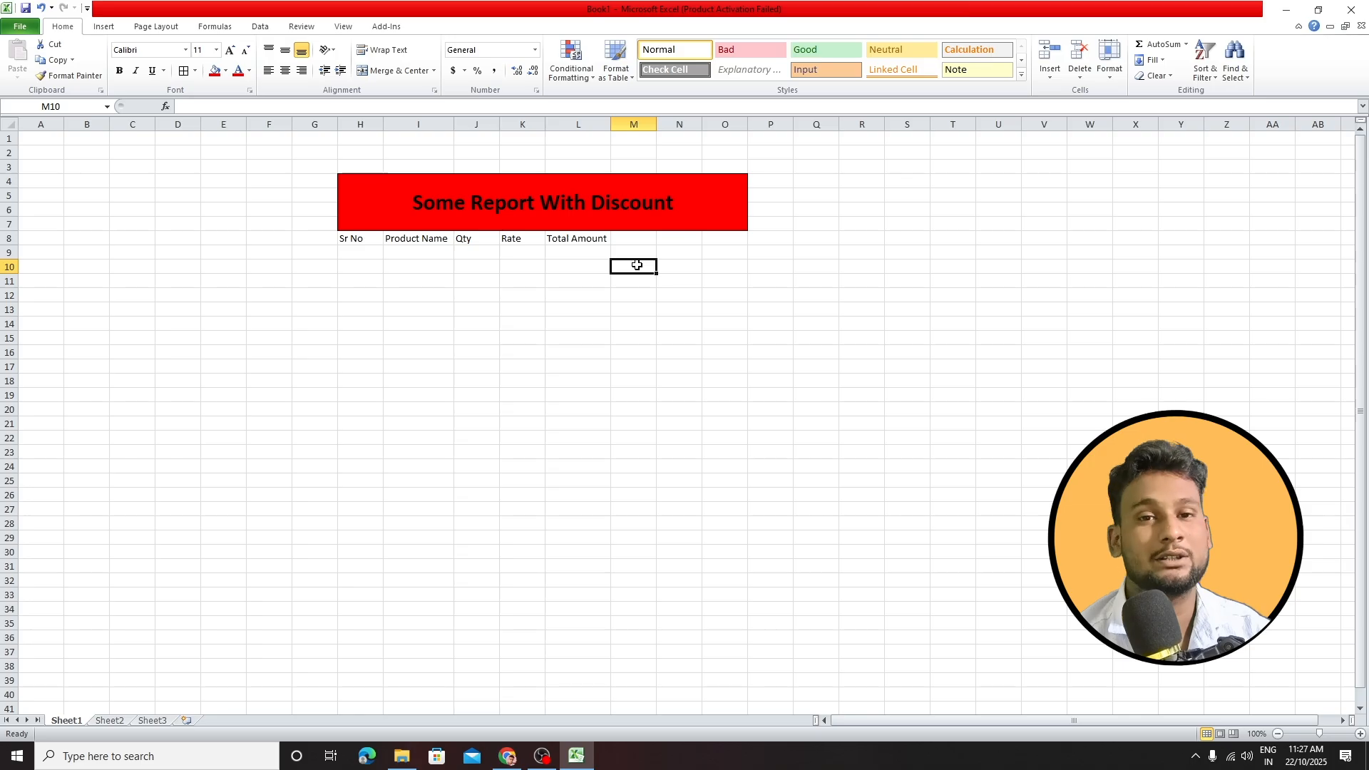
left_click(633, 241)
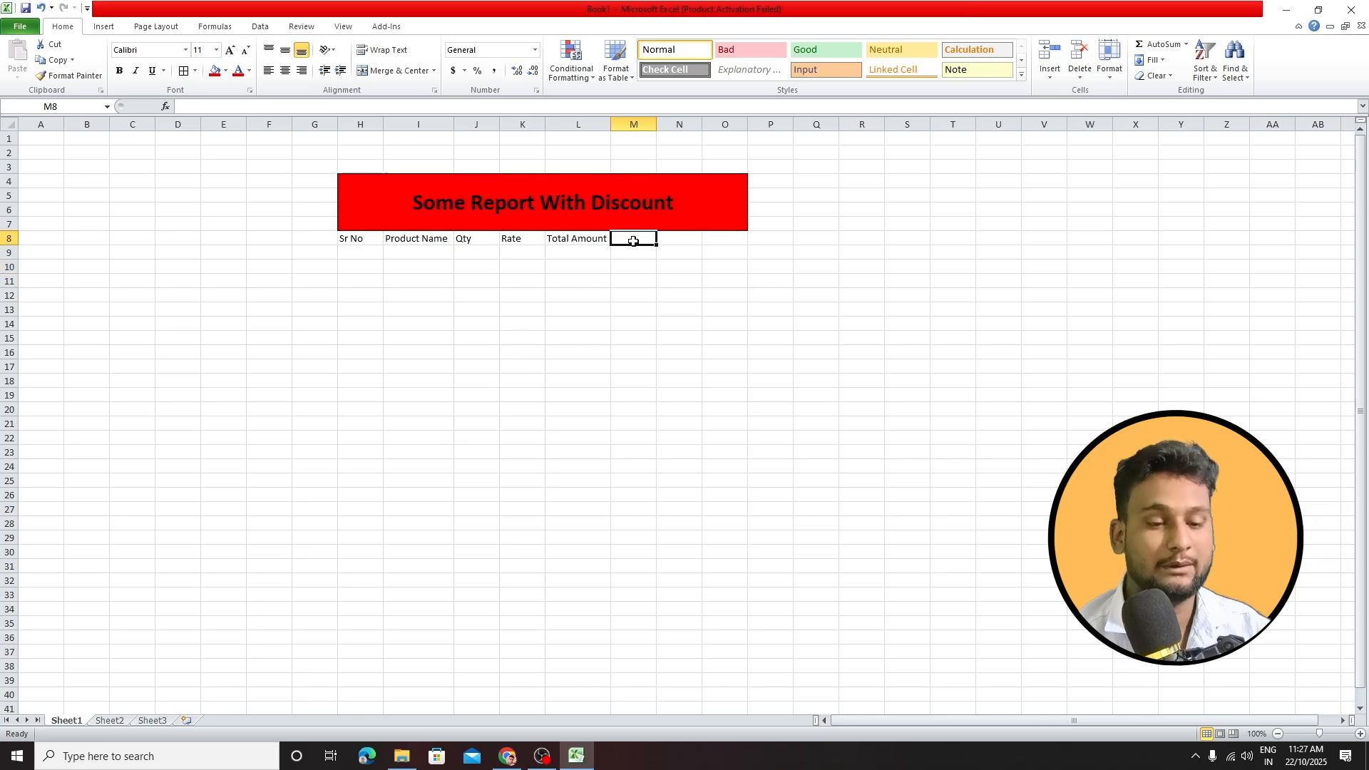
- Enter the column header "Discount" in cell M8
type("D")
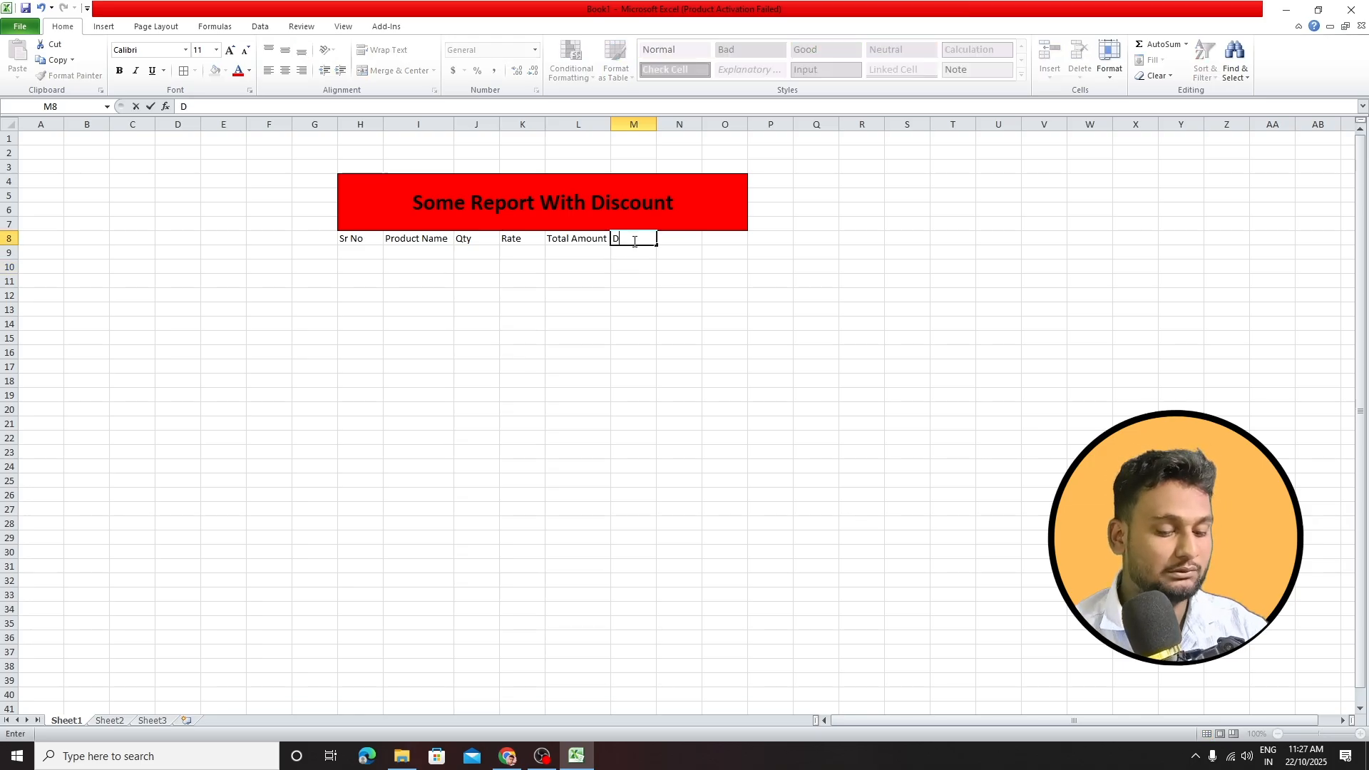
type("iscount")
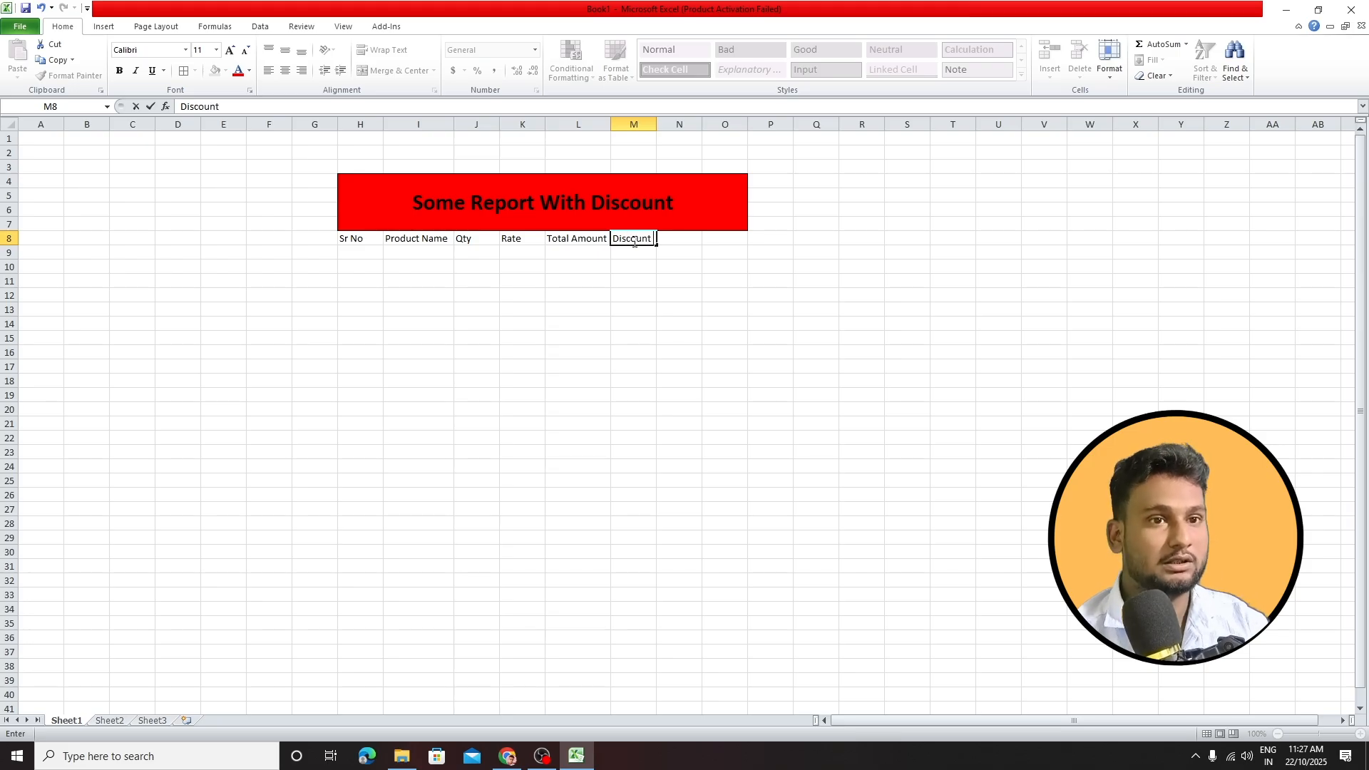
left_click(684, 241)
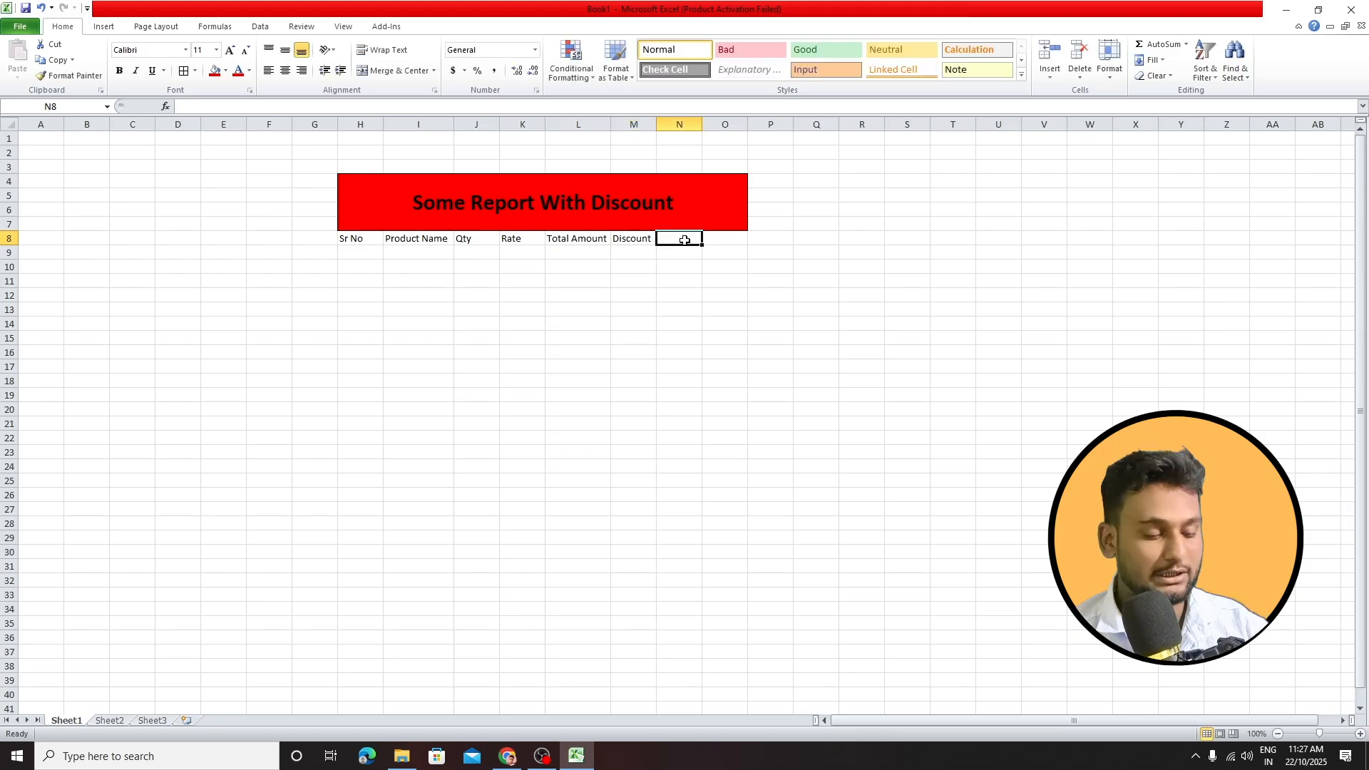
- Enter the column header "Discount Amount" in cell N8 and auto-fit column N to it
type("Discou")
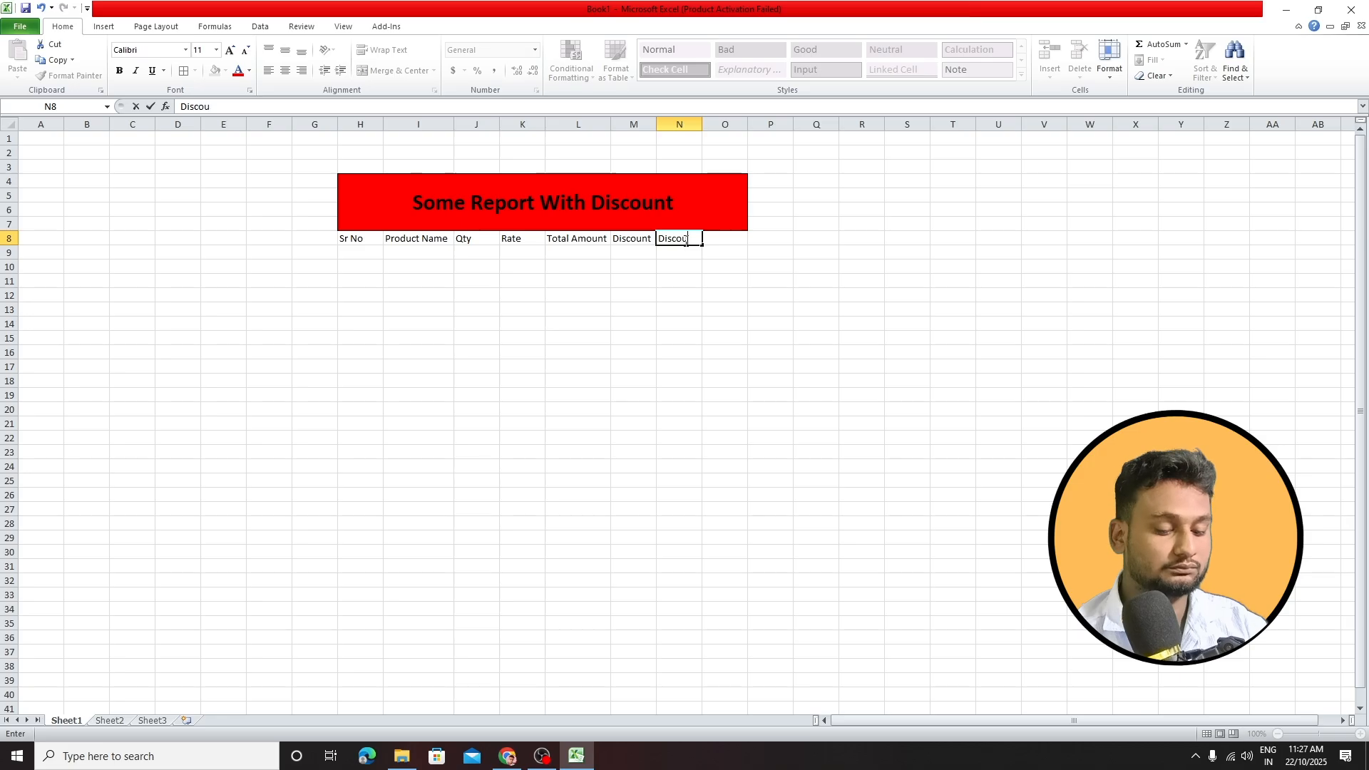
type("nt Am")
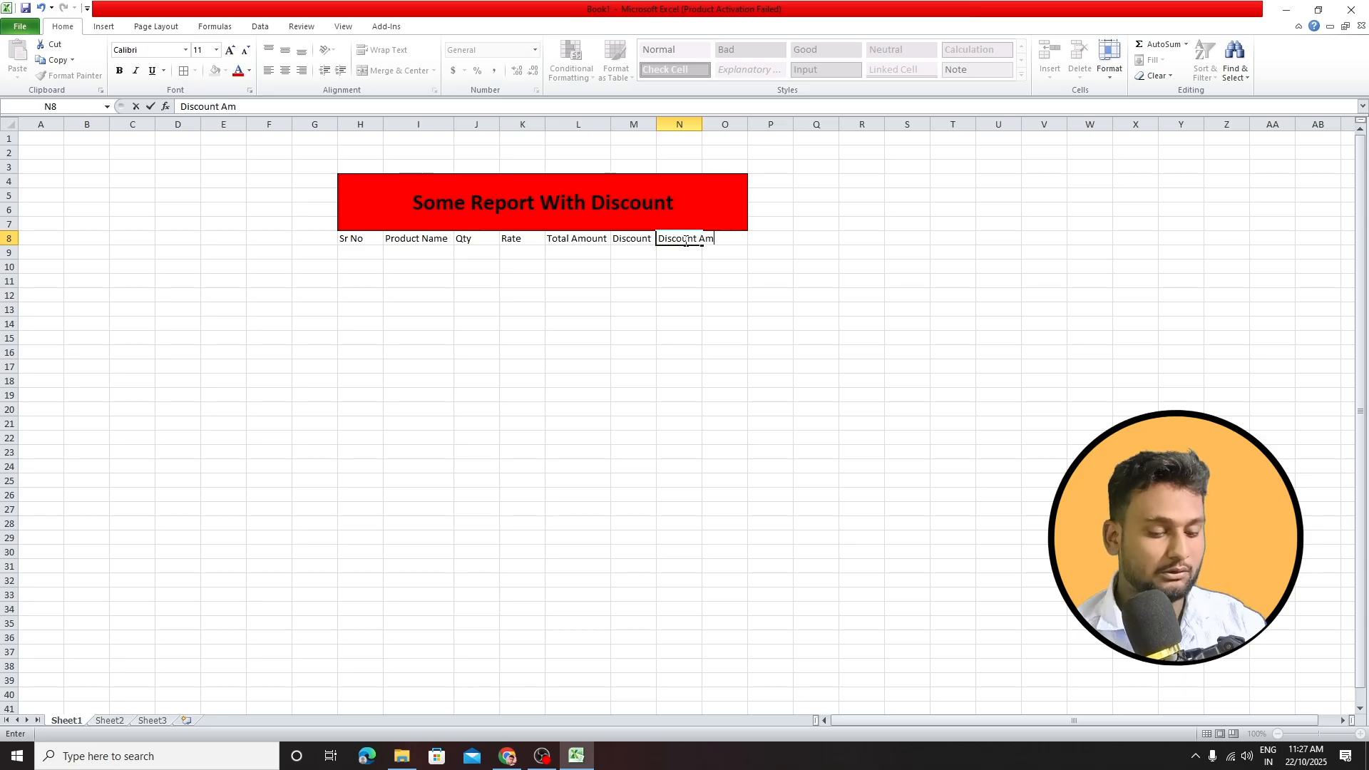
type("ount")
left_click(690, 307)
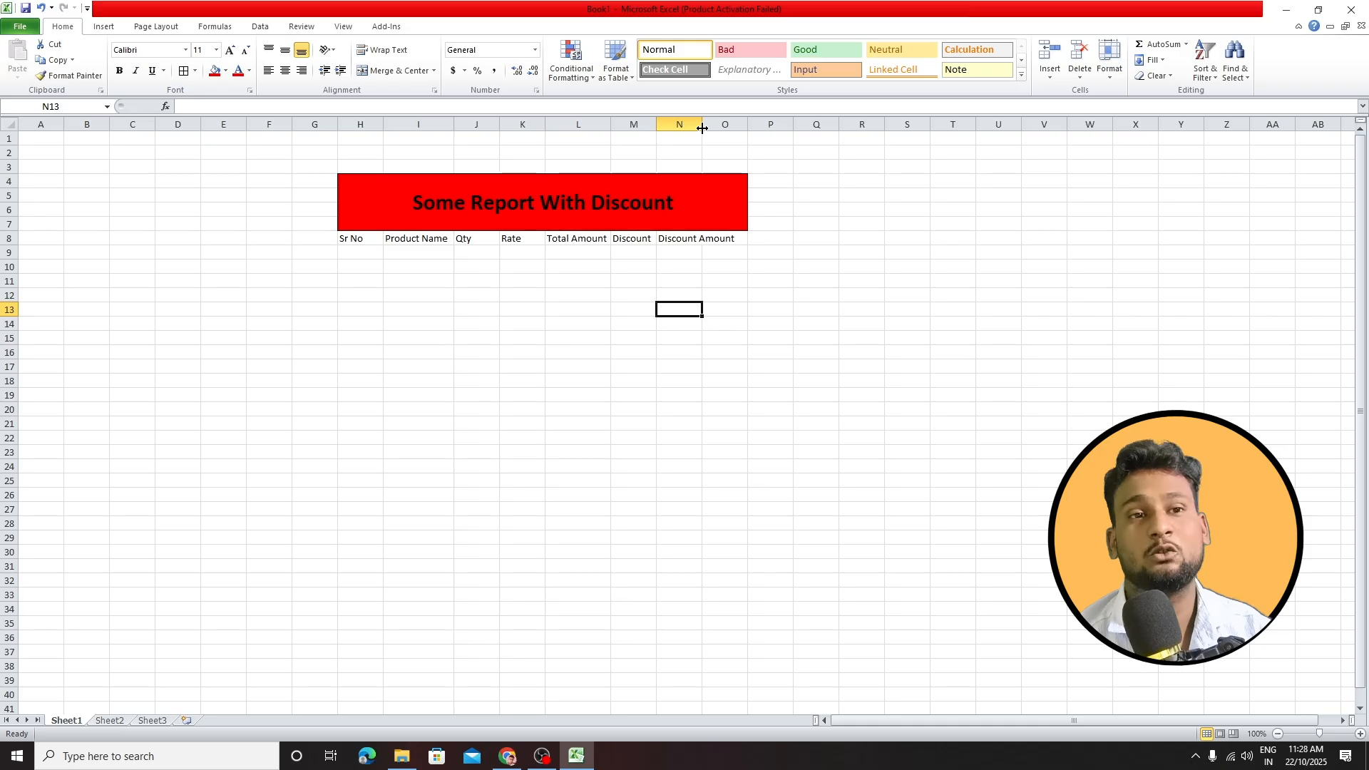
double_click(702, 128)
- Enter the column header "Payable" in cell O8
left_click(766, 246)
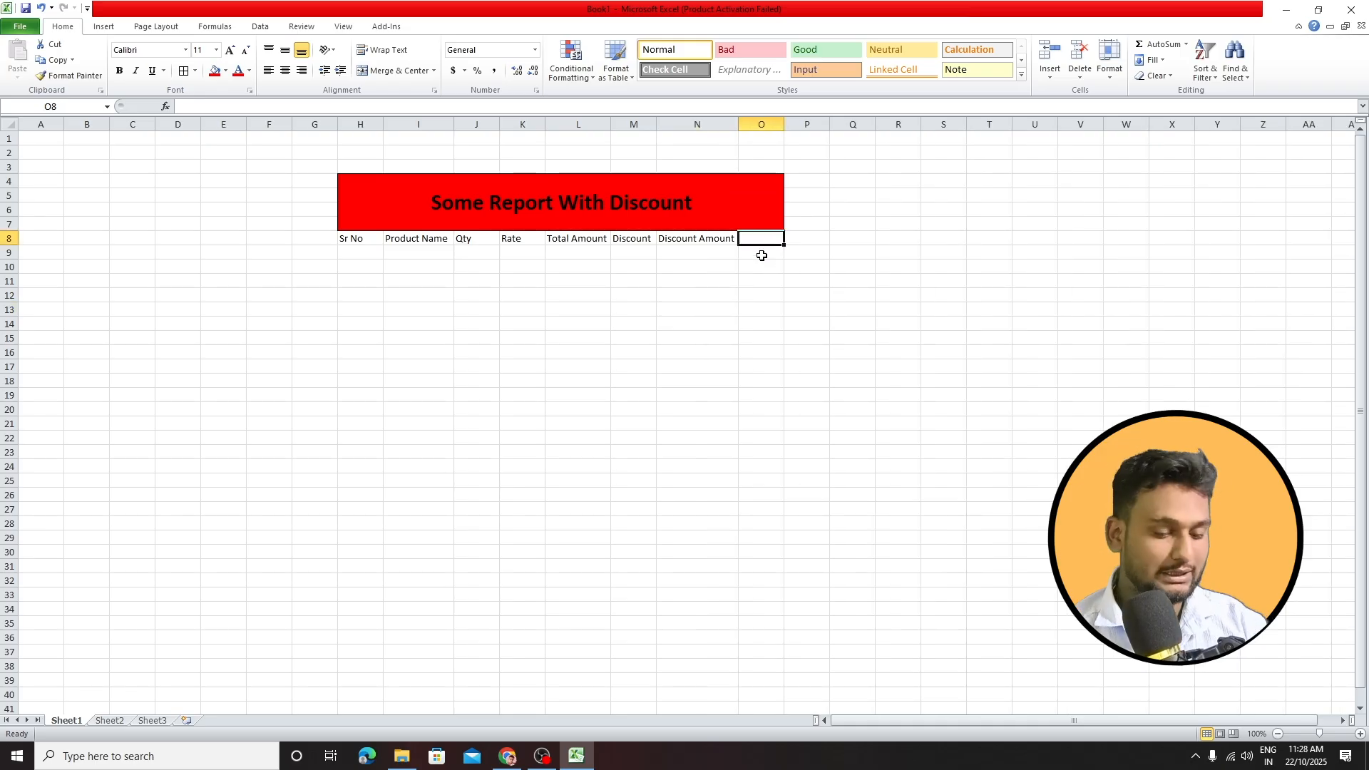
type("payabl")
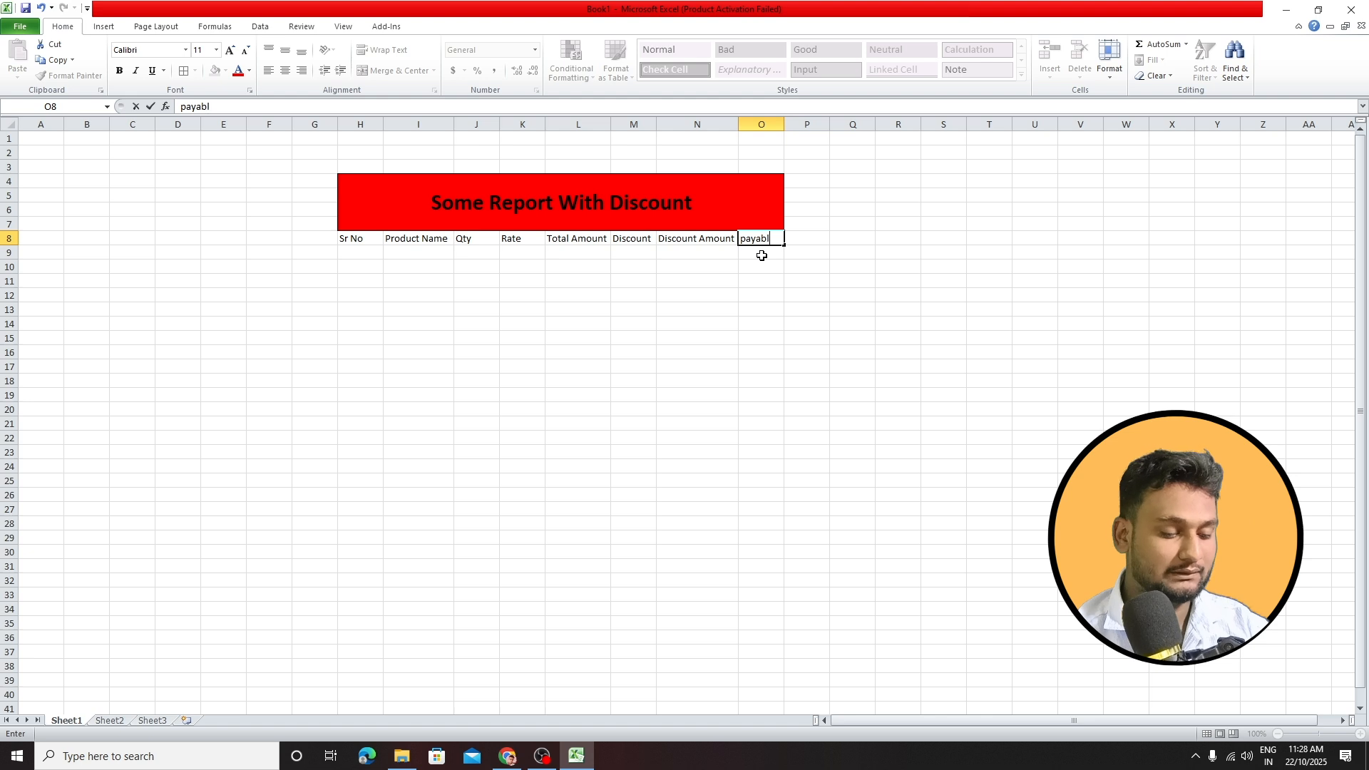
key("BackSpace")
key("BackSpace")
key("BackSpace")
key("BackSpace")
key("BackSpace")
key("BackSpace")
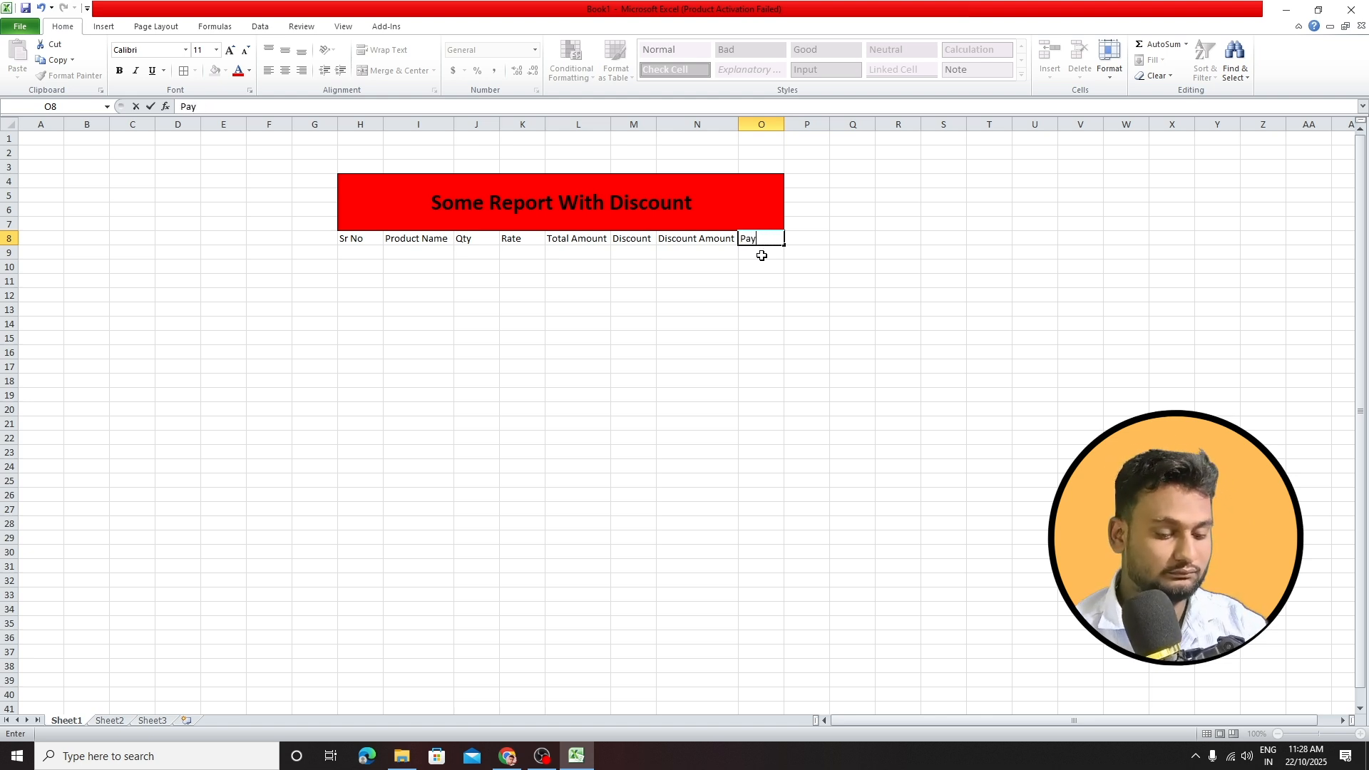
key("BackSpace")
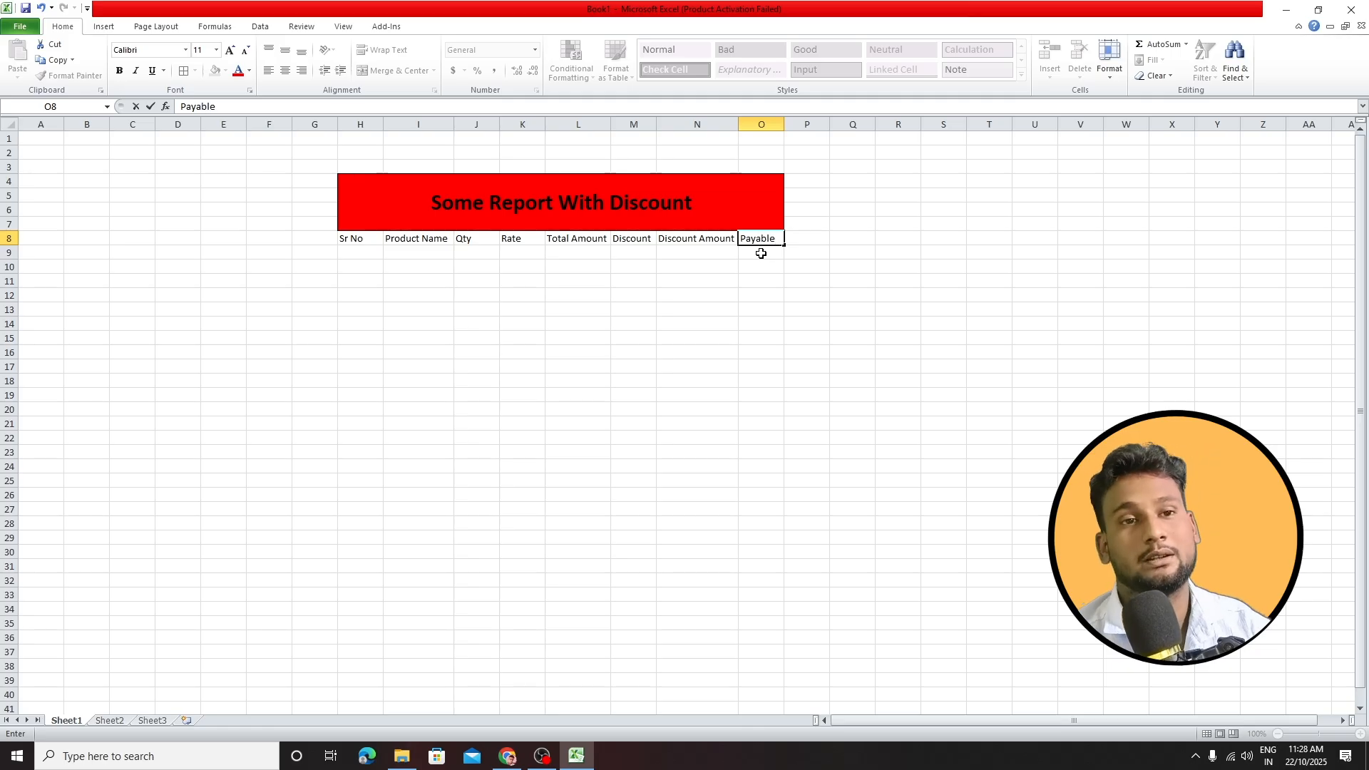
left_click(788, 262)
- Extend the title block to column P by merging and centering cells H4 to P7
left_click_drag(785, 221, 785, 209)
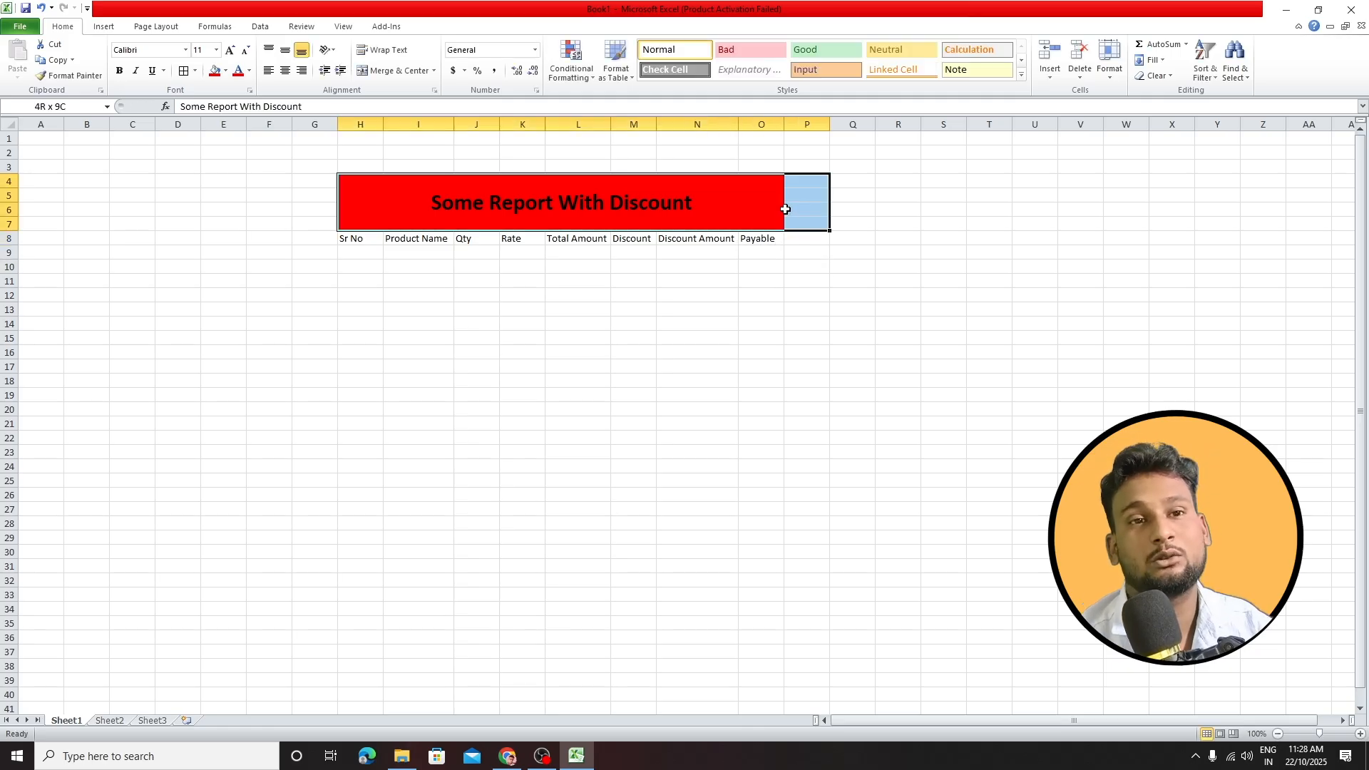
left_click(370, 72)
left_click(898, 267)
- Delete the entire column P, starting from cell P8
left_click(806, 241)
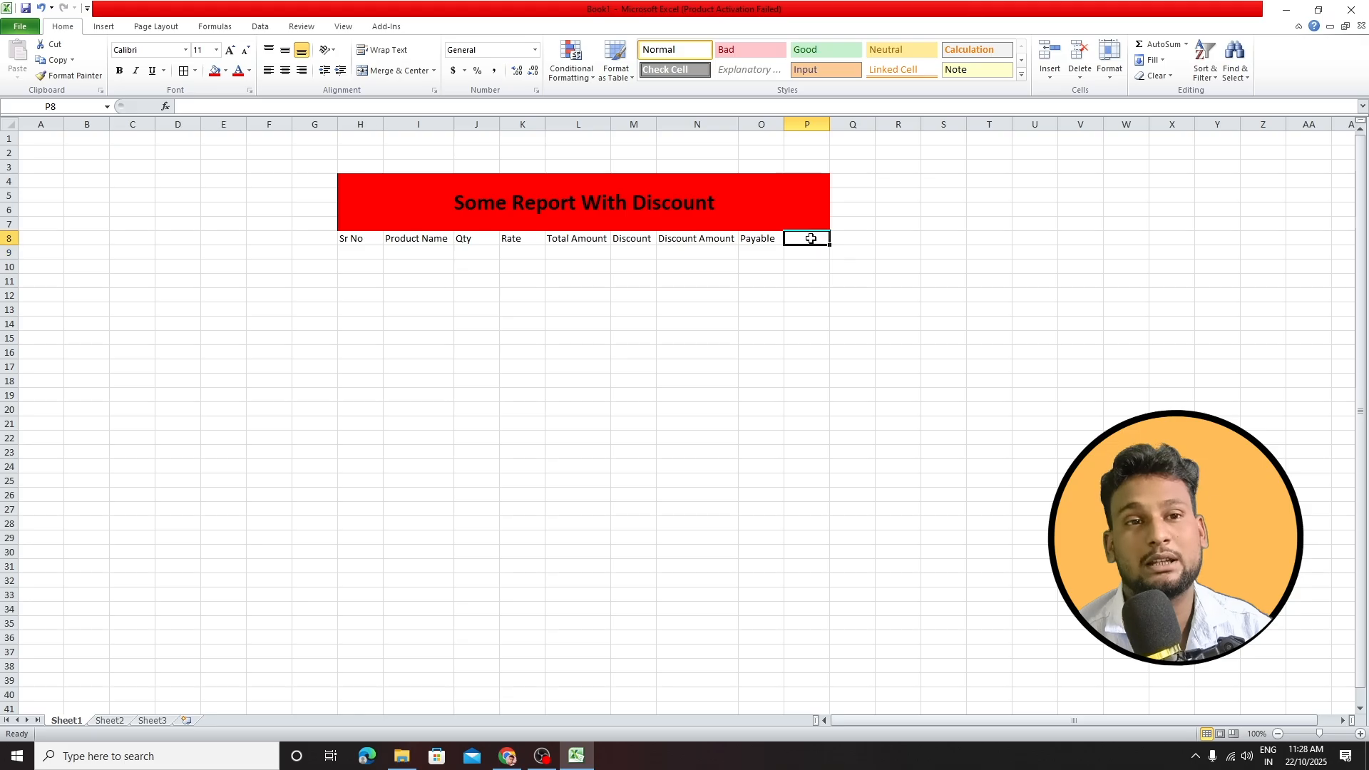
right_click(811, 239)
left_click(865, 348)
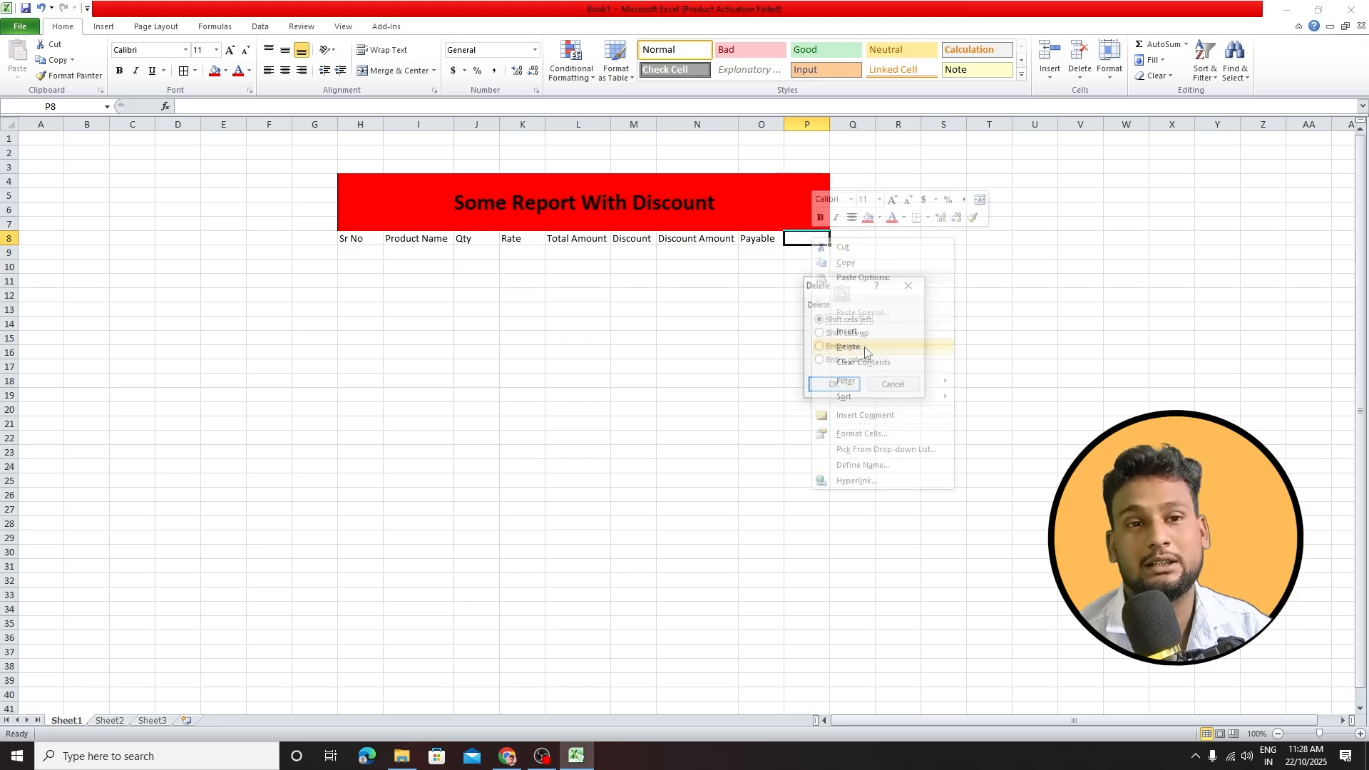
left_click(822, 358)
left_click(835, 385)
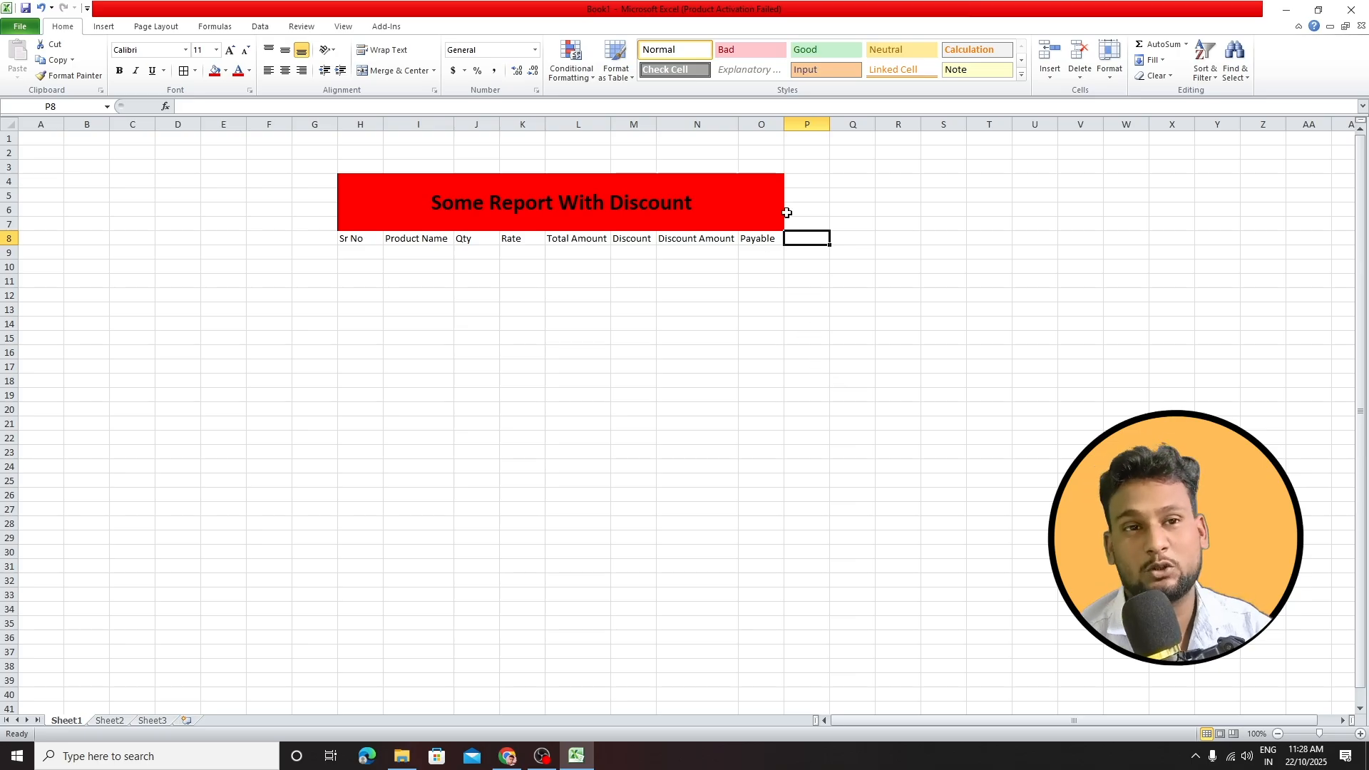
- Merge and center the title again across cells H4 to P7 to include column P
left_click_drag(813, 246, 858, 279)
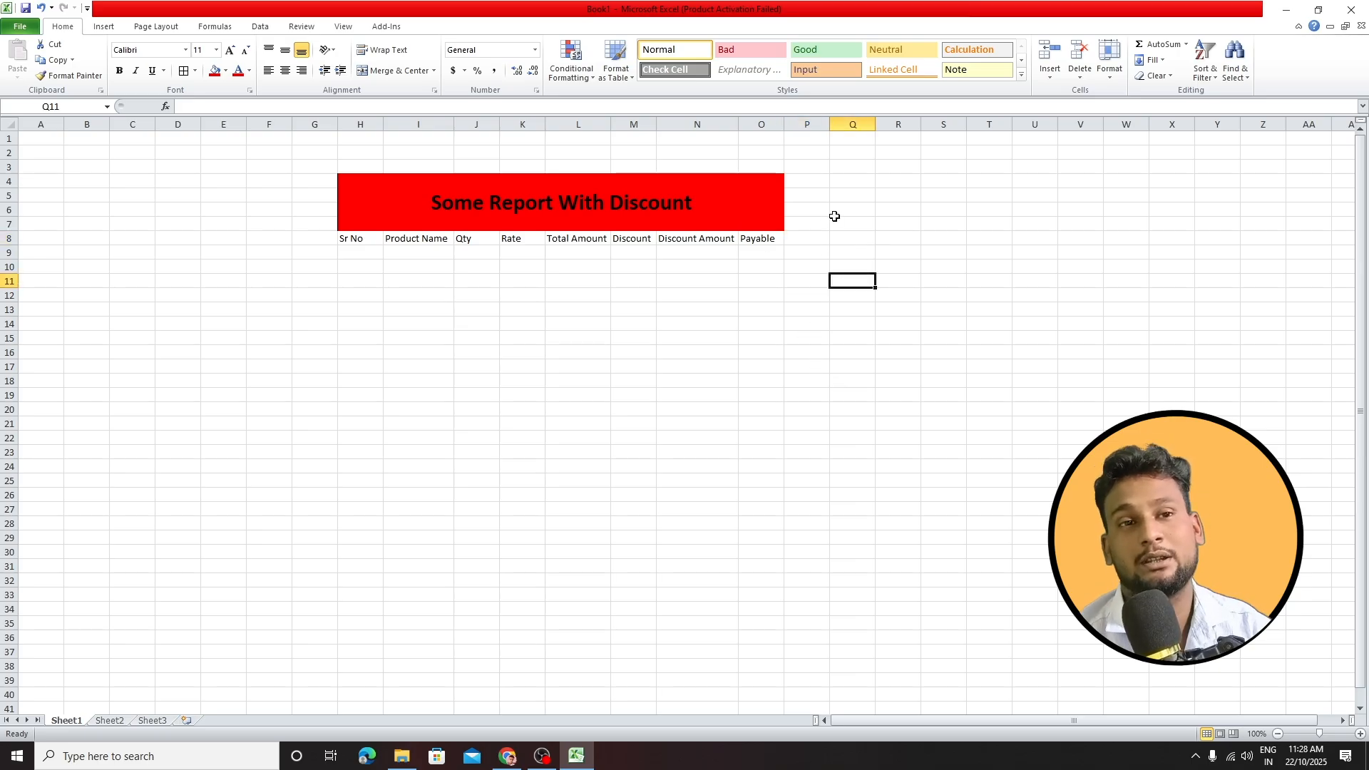
left_click(738, 204)
left_click_drag(739, 203, 809, 211)
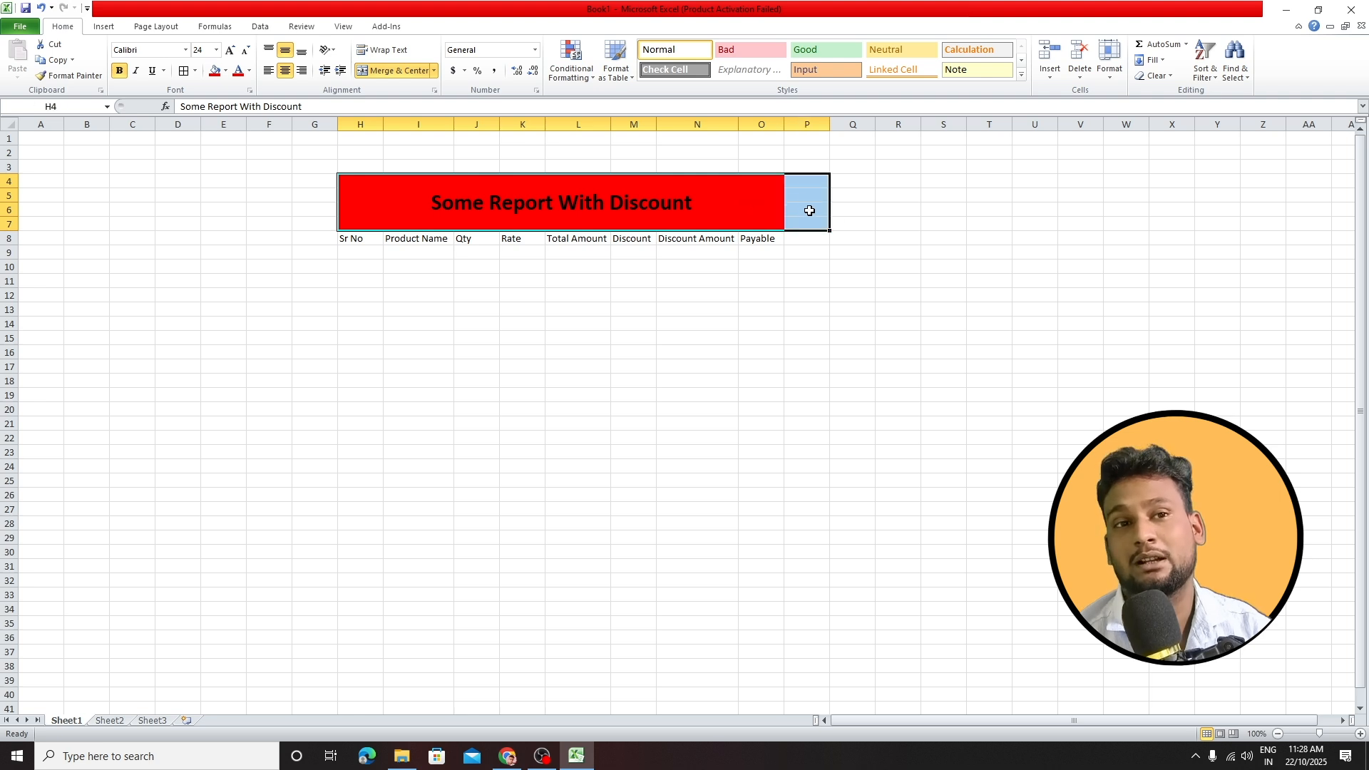
left_click(895, 238)
left_click_drag(726, 199, 794, 198)
left_click(799, 212)
left_click(771, 209)
left_click_drag(768, 202, 795, 205)
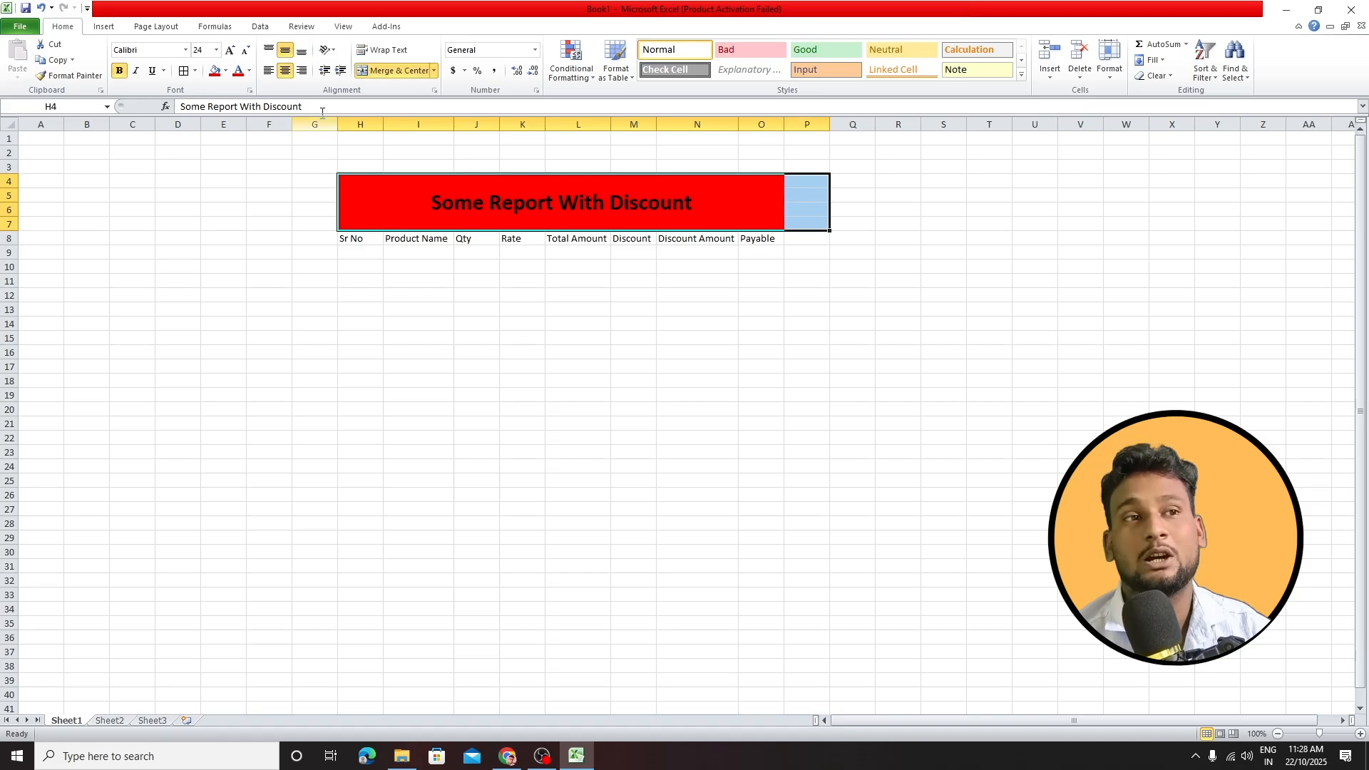
left_click(397, 73)
left_click(397, 72)
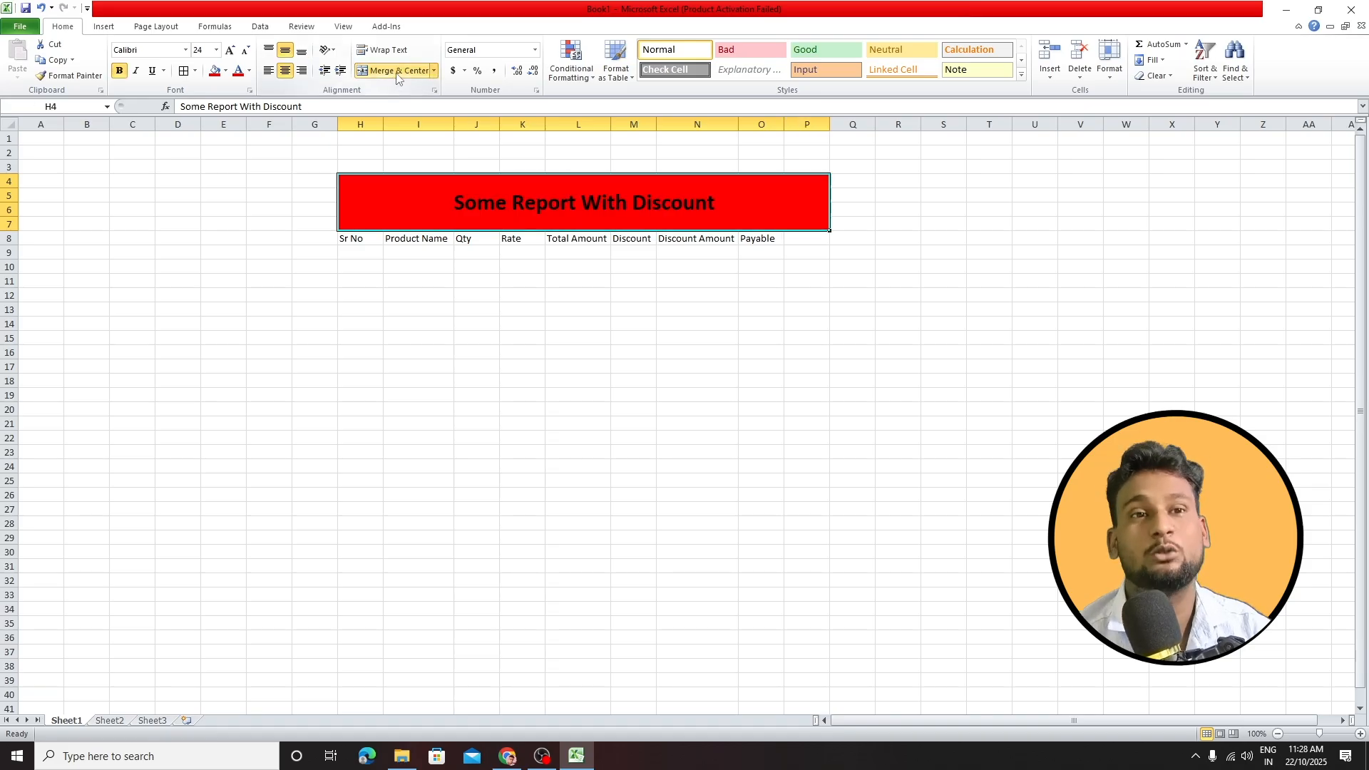
left_click(787, 267)
left_click(801, 218)
left_click(863, 281)
- Remove the extra column under the title by deleting the entire column of cell P8
left_click(814, 244)
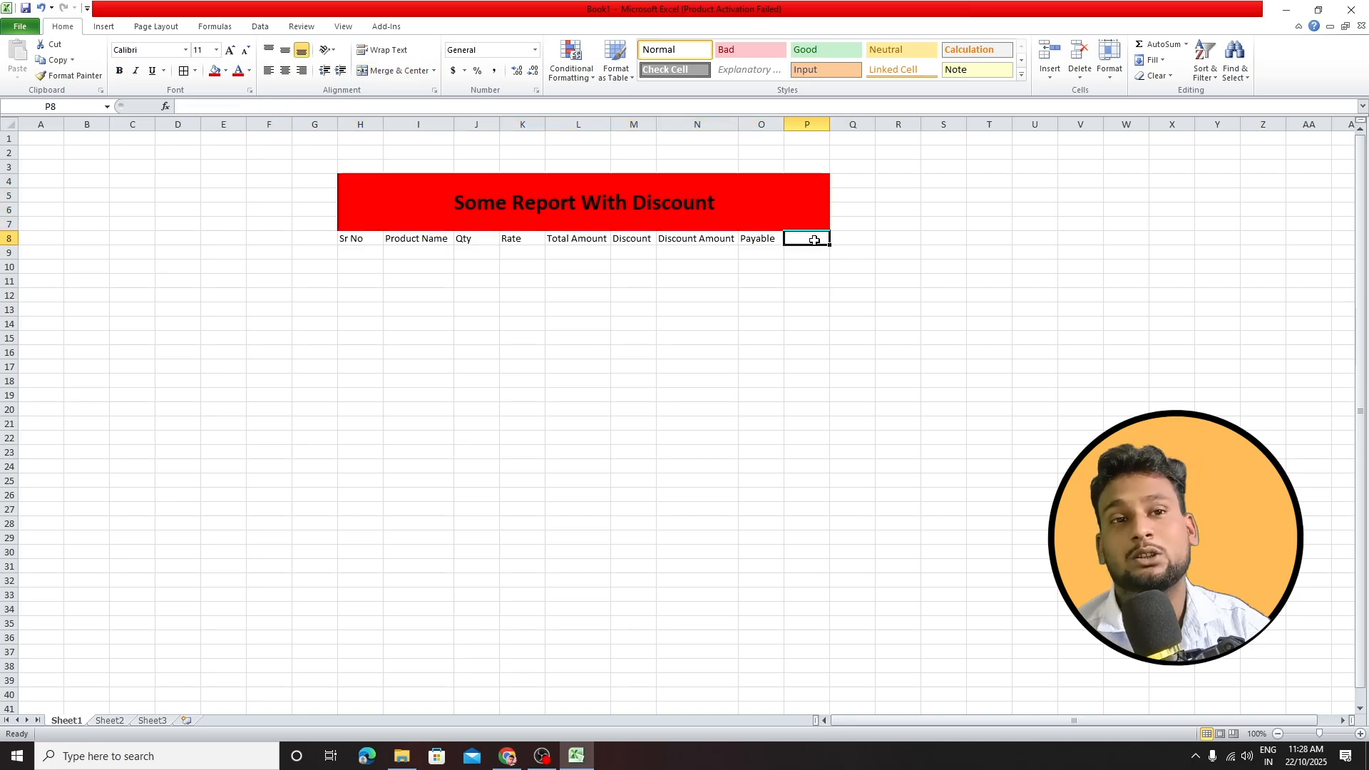
right_click(815, 244)
left_click(849, 350)
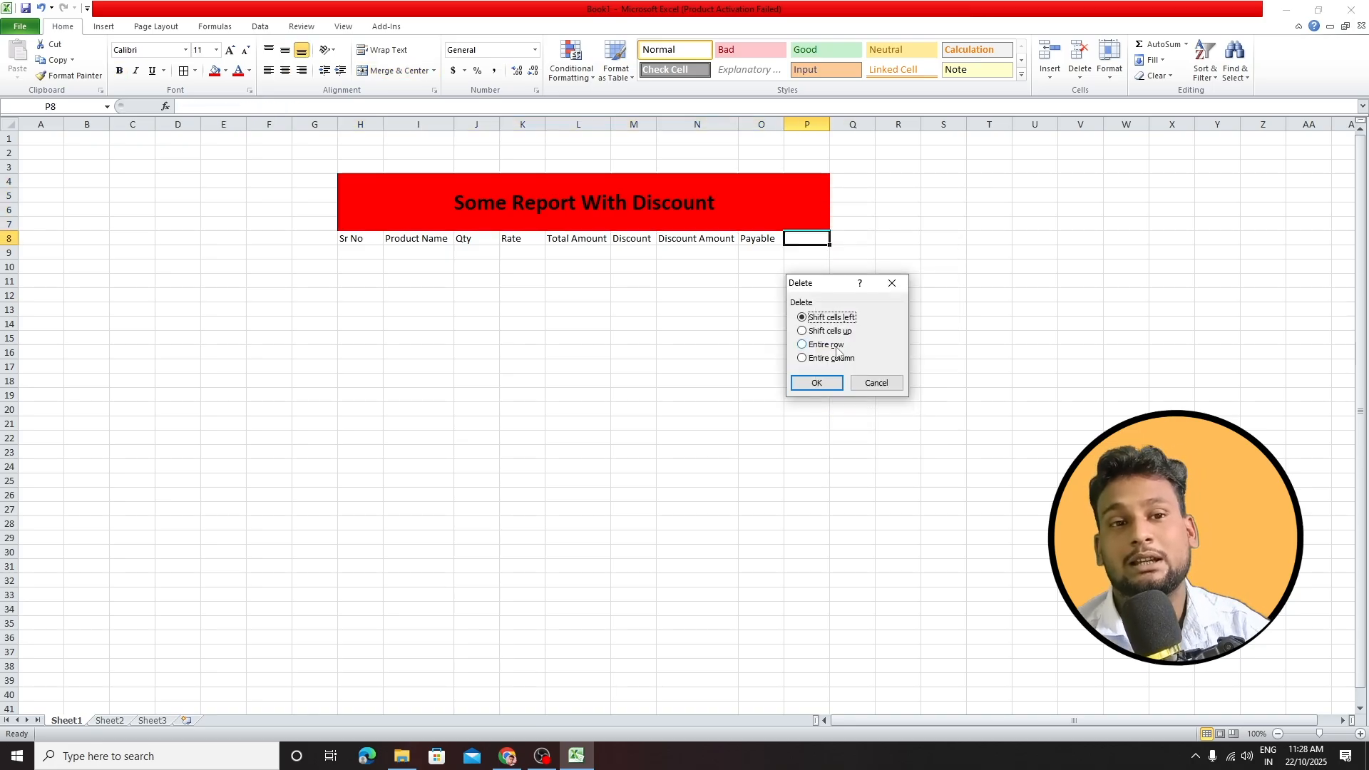
left_click(833, 359)
left_click(817, 384)
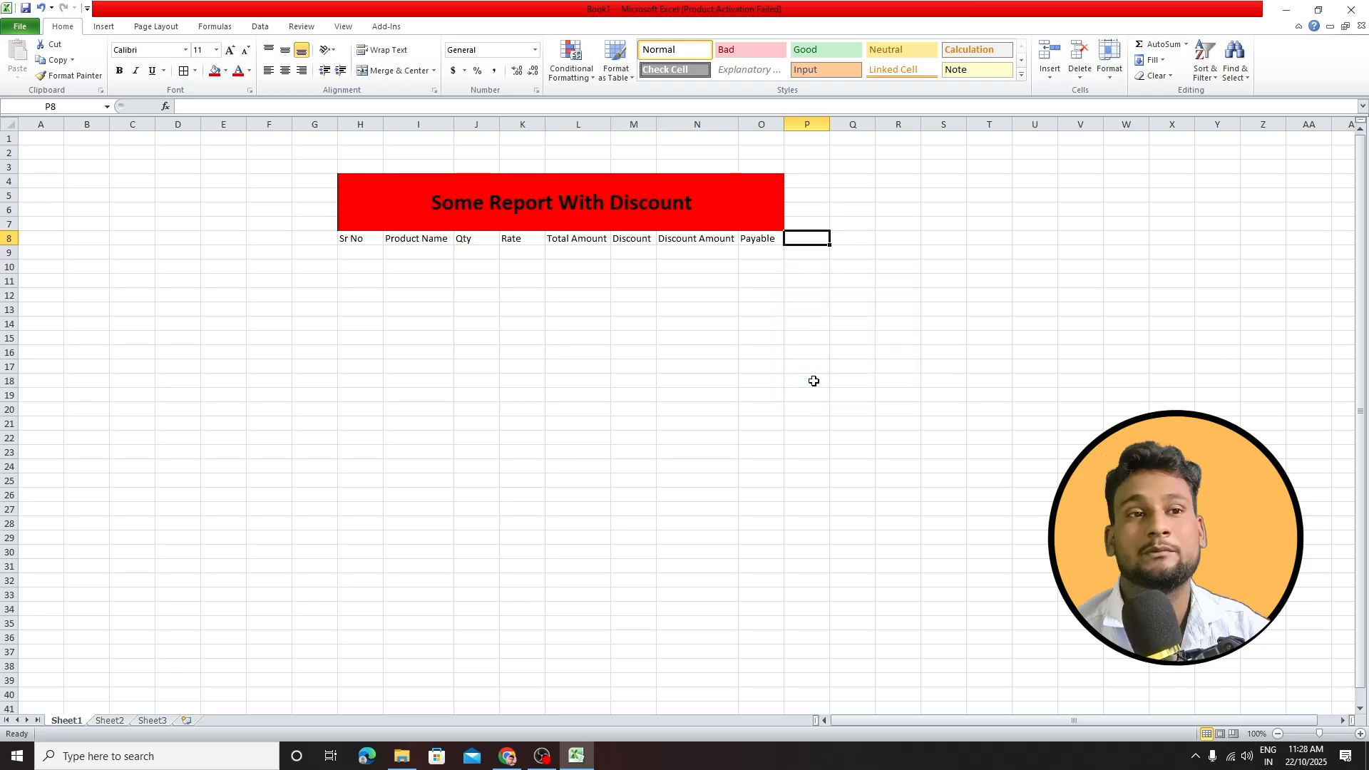
left_click(678, 391)
- Enter 1 in cell H9 and fill the serial numbers down as a series to 5 in cell H13
left_click(358, 249)
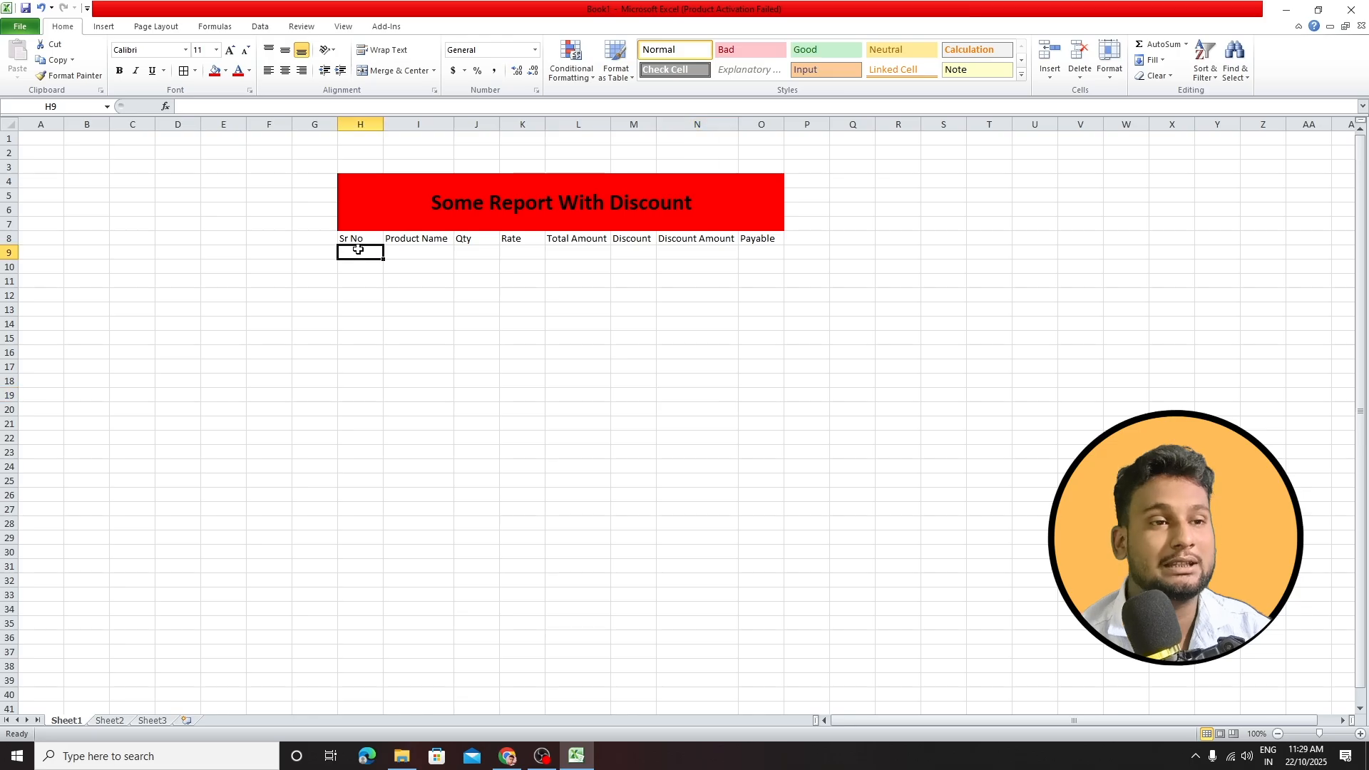
type("1")
key("Tab")
left_click(360, 255)
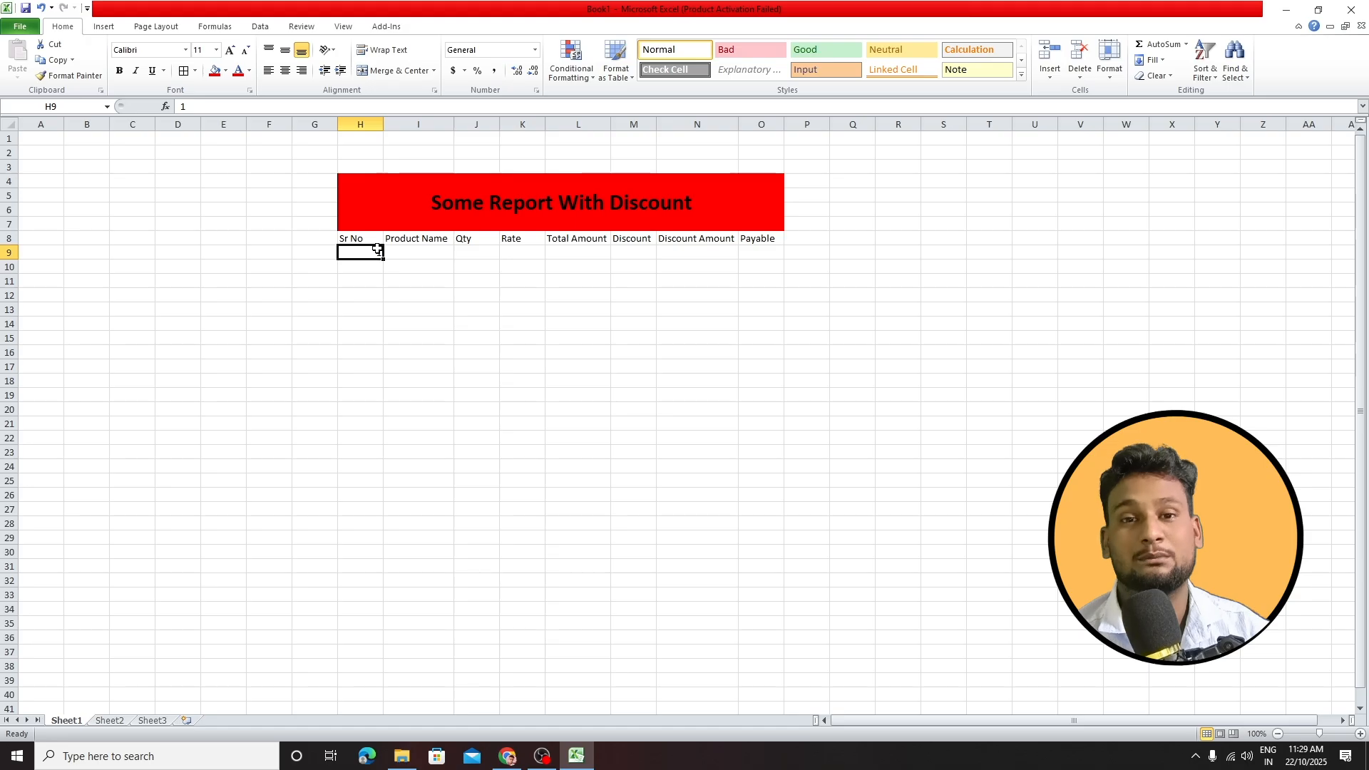
left_click_drag(386, 261, 400, 305)
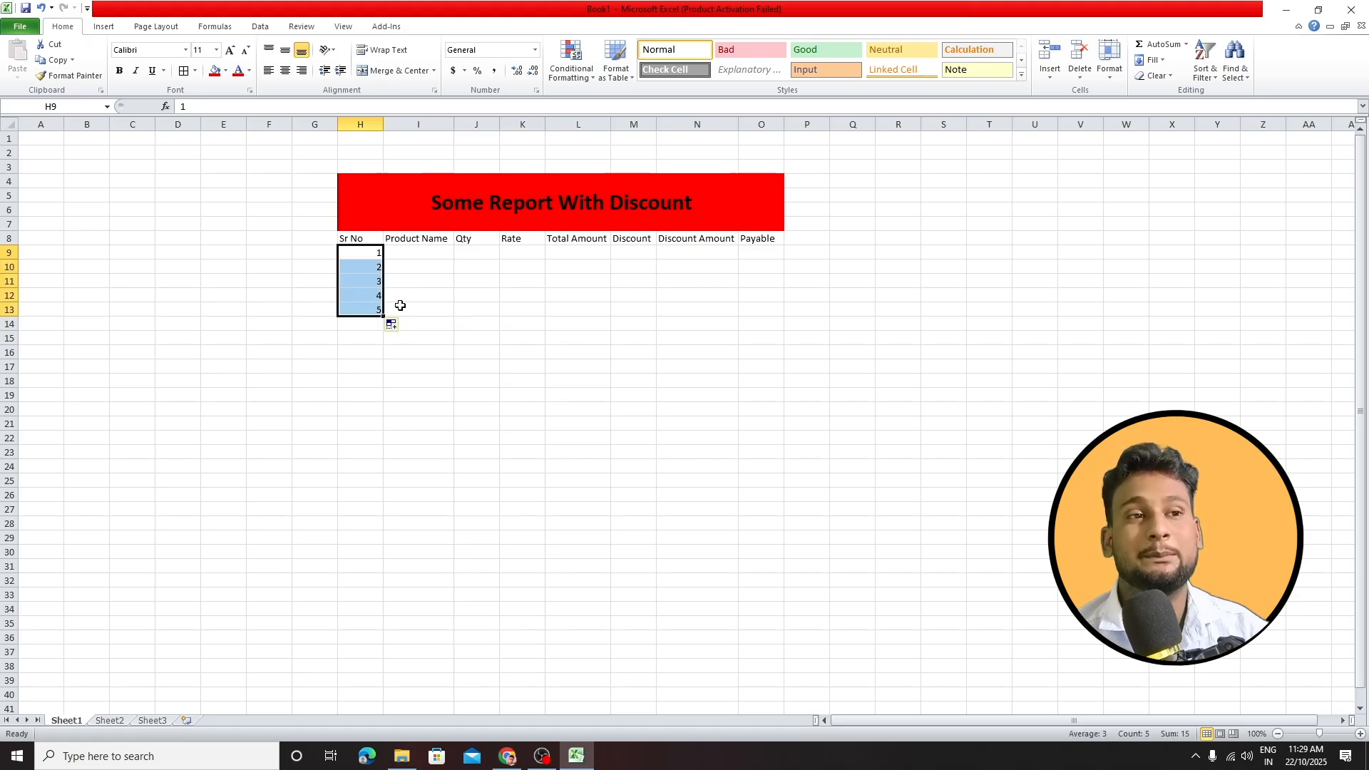
- Enter the product names Laptop, Mouse, Keyboard, Ram and Rom in cells I9 to I13
left_click(417, 251)
type("lap")
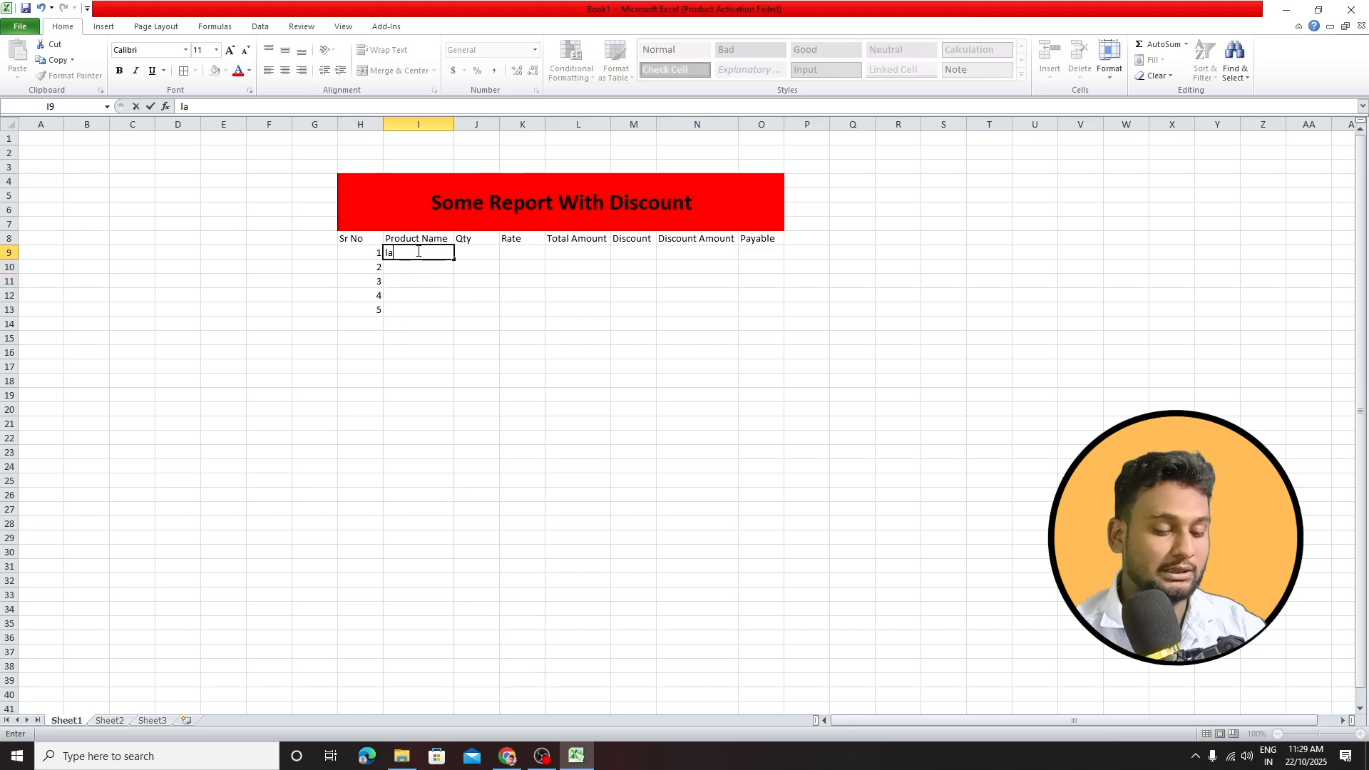
key("BackSpace")
key("BackSpace")
key("BackSpace")
type("L")
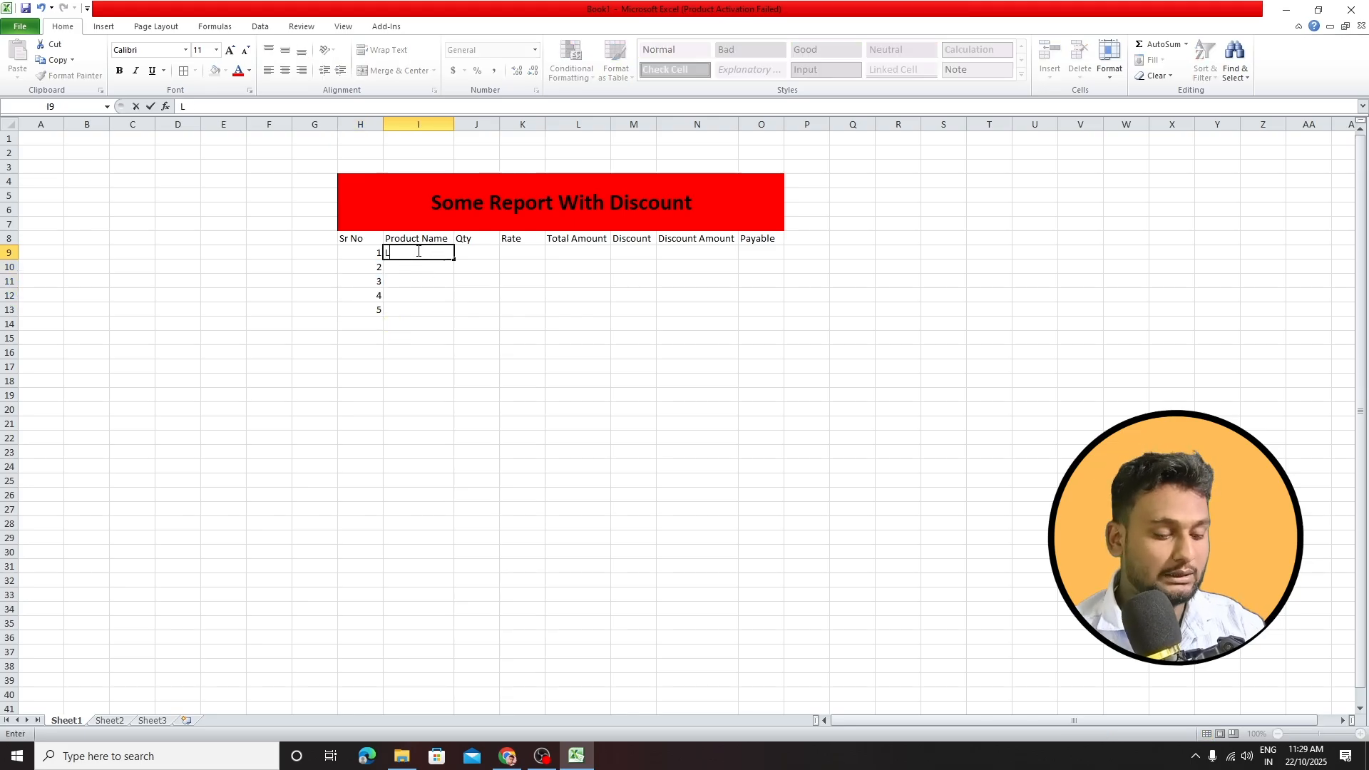
type("aptop")
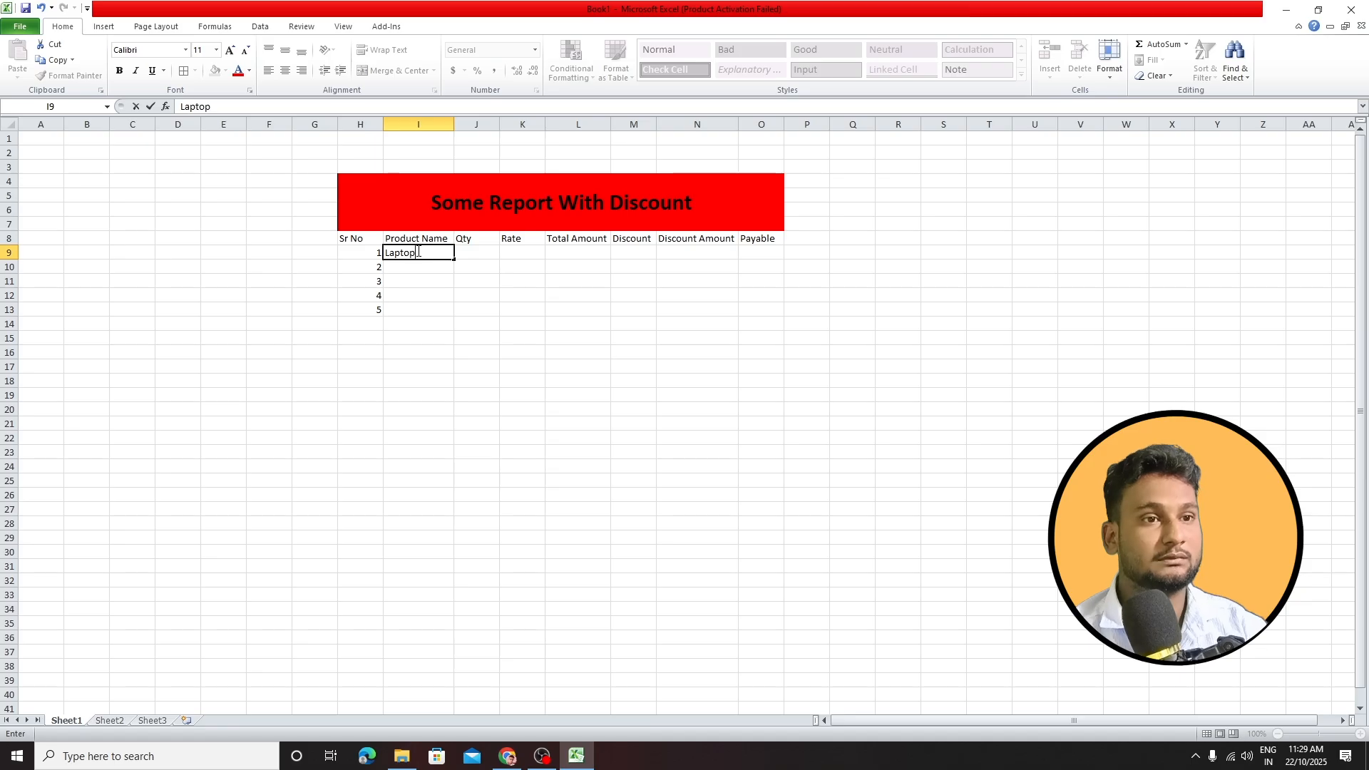
key("Return")
type("Mouse")
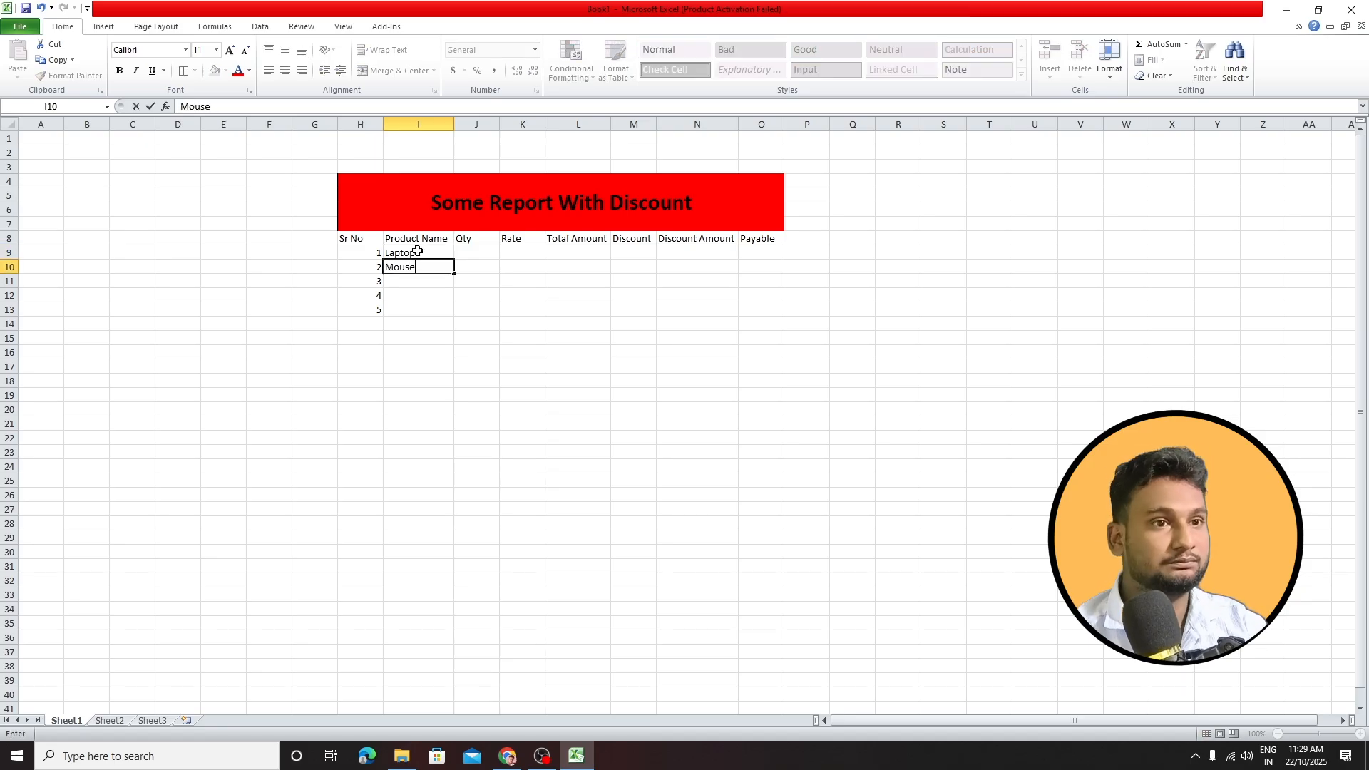
key("Return")
type("Ke")
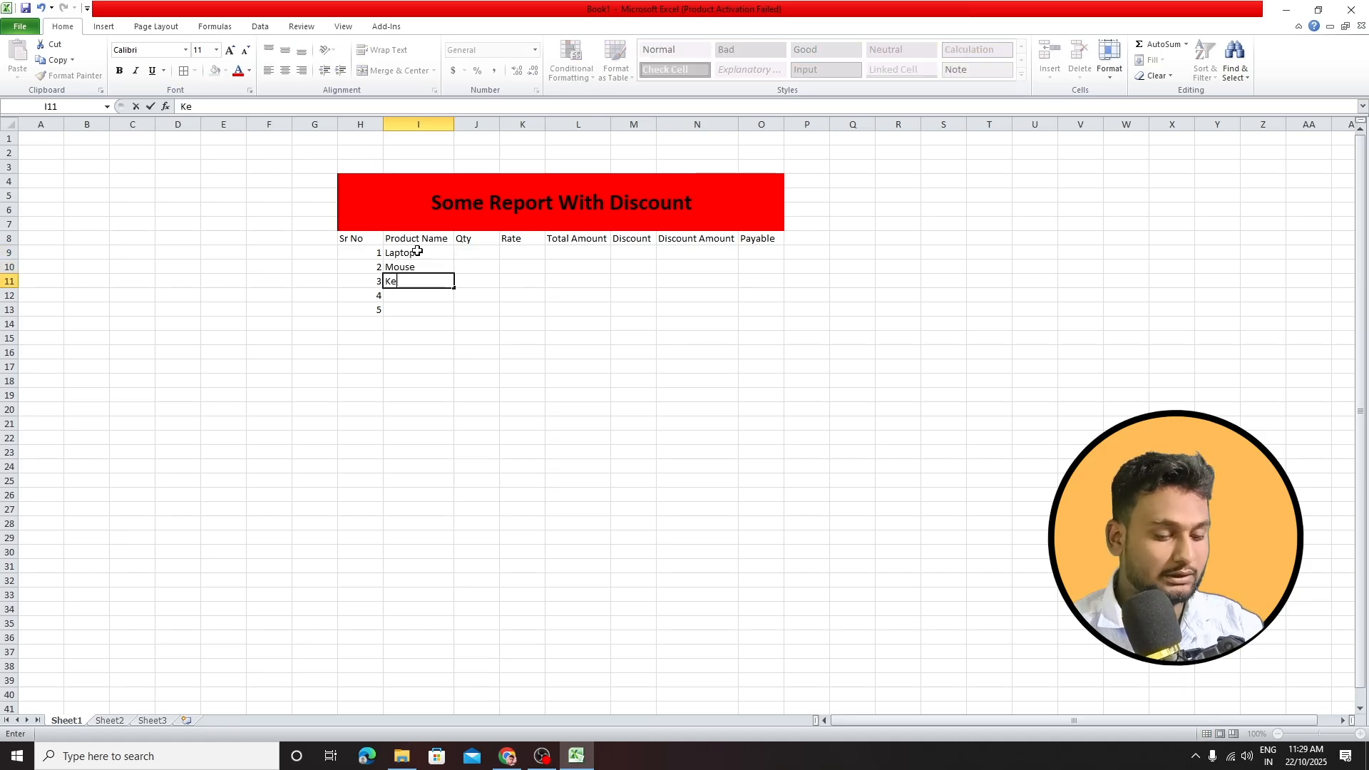
type("yboard")
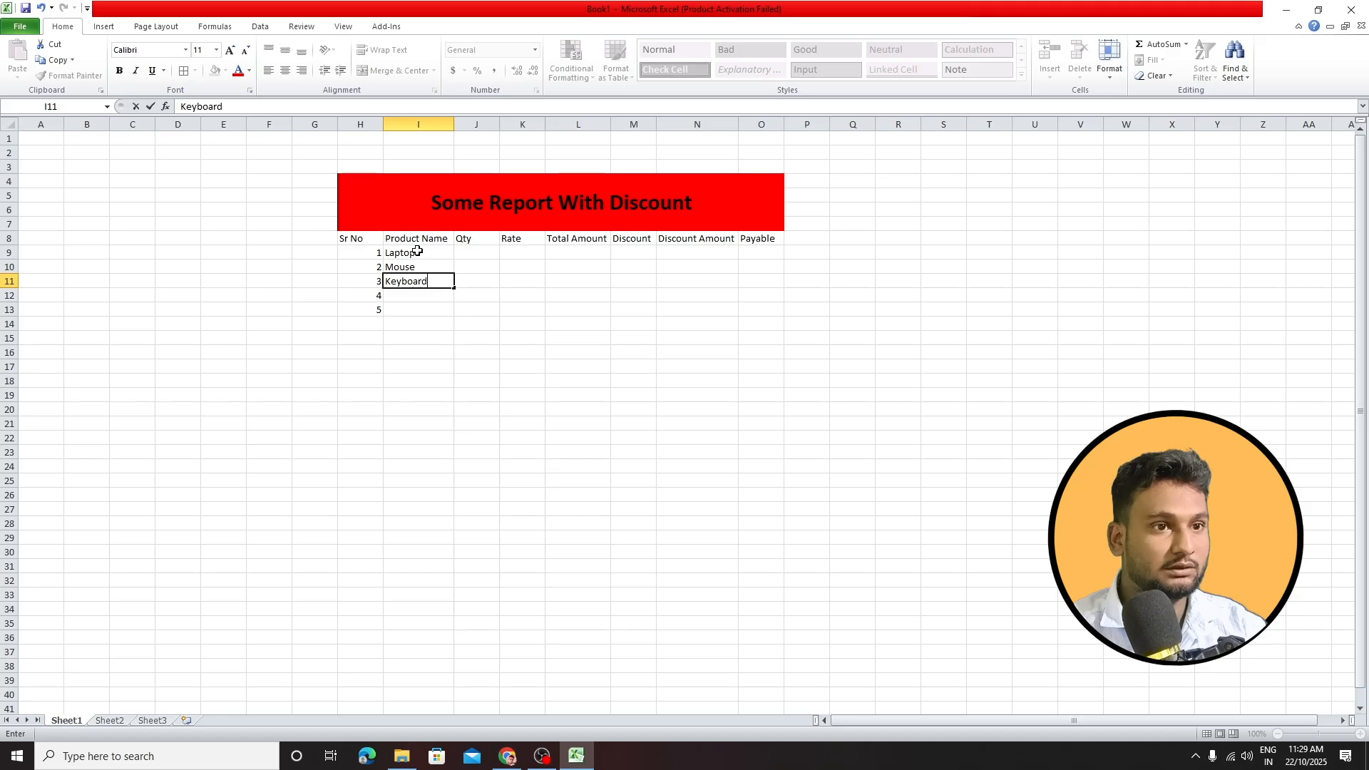
key("Return")
type("Ram")
key("Return")
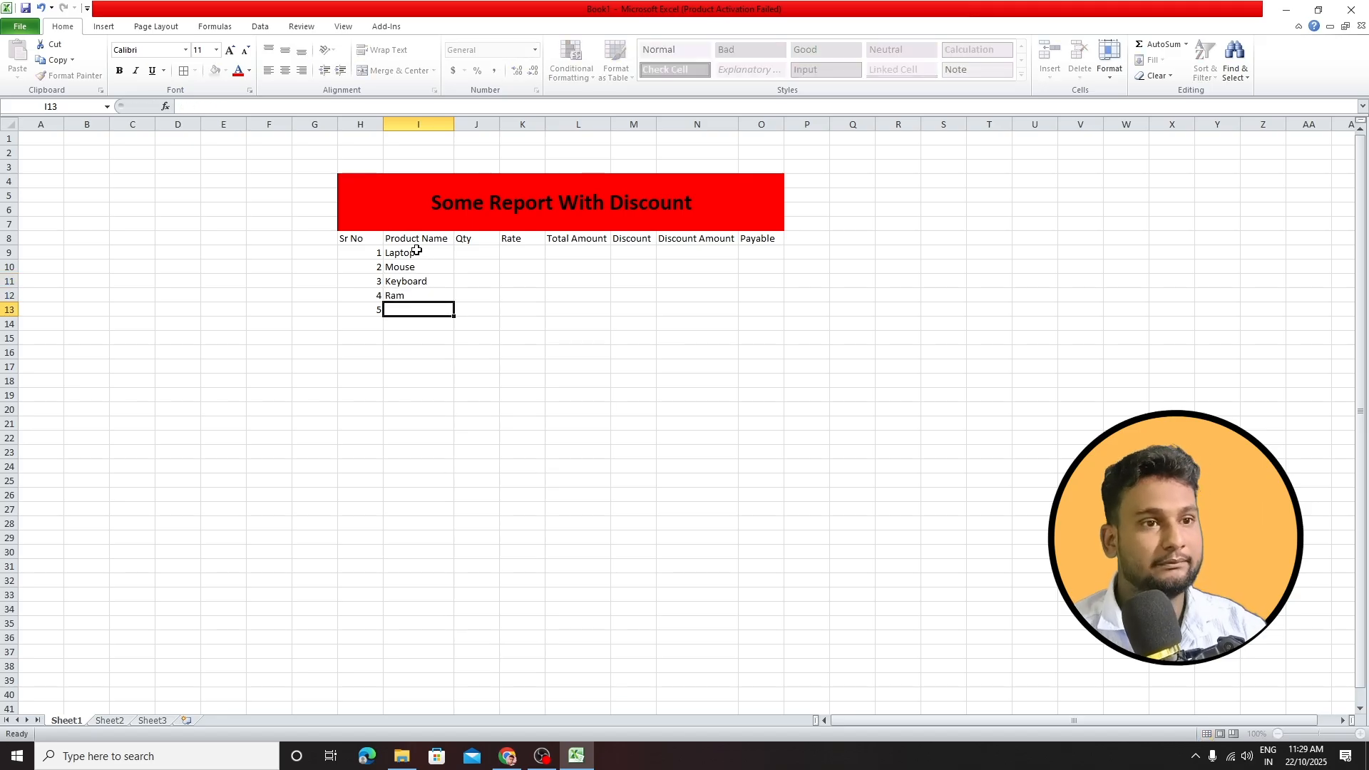
type("Rom")
key("Return")
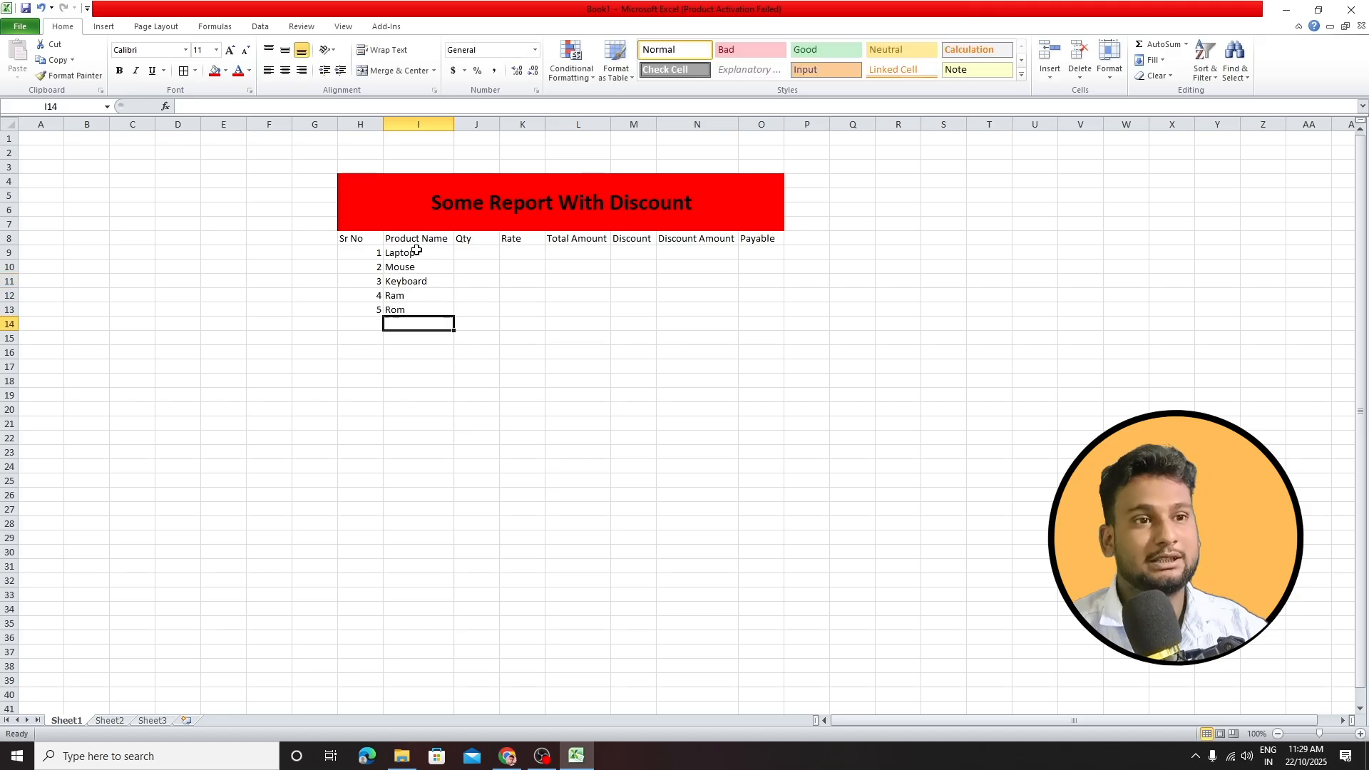
- Enter the quantities 10, 20, 10, 5 and 6 in cells J9 to J13
left_click(489, 250)
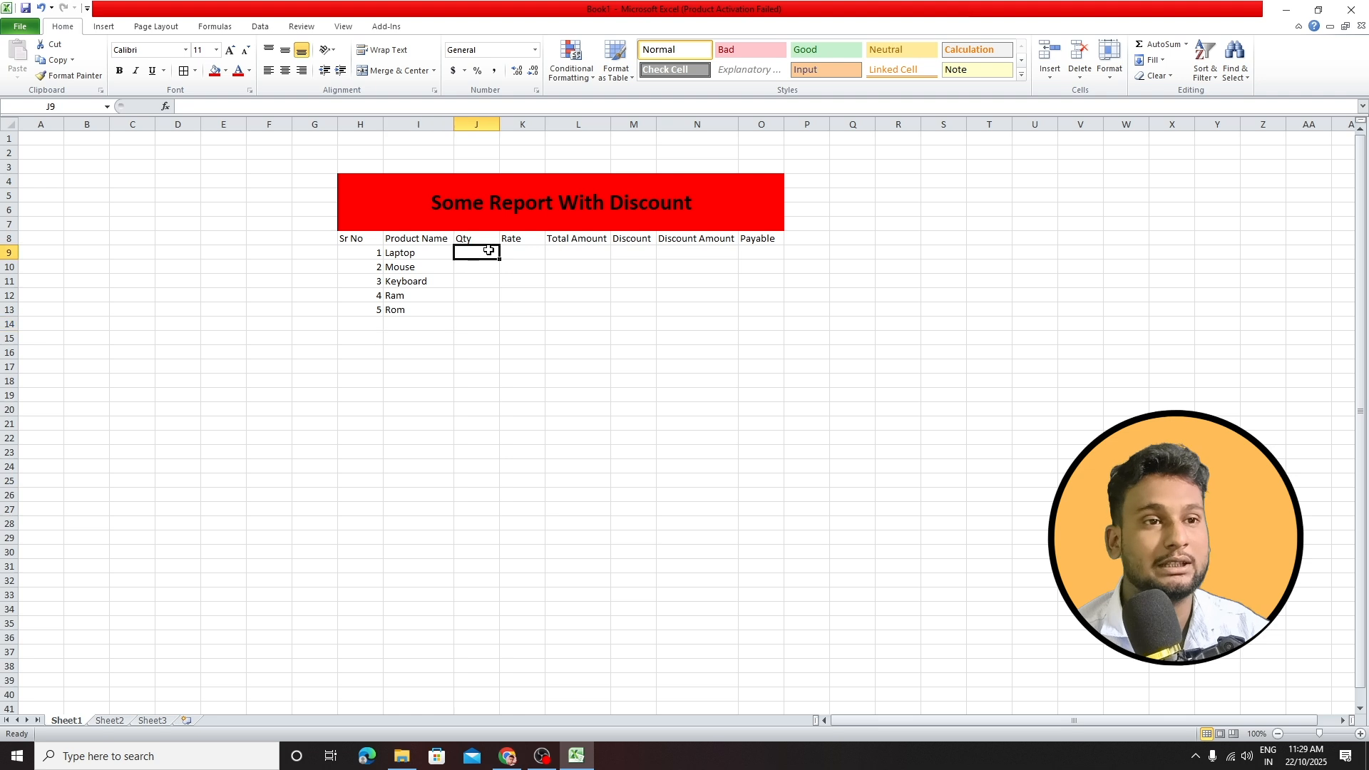
type("10")
key("Return")
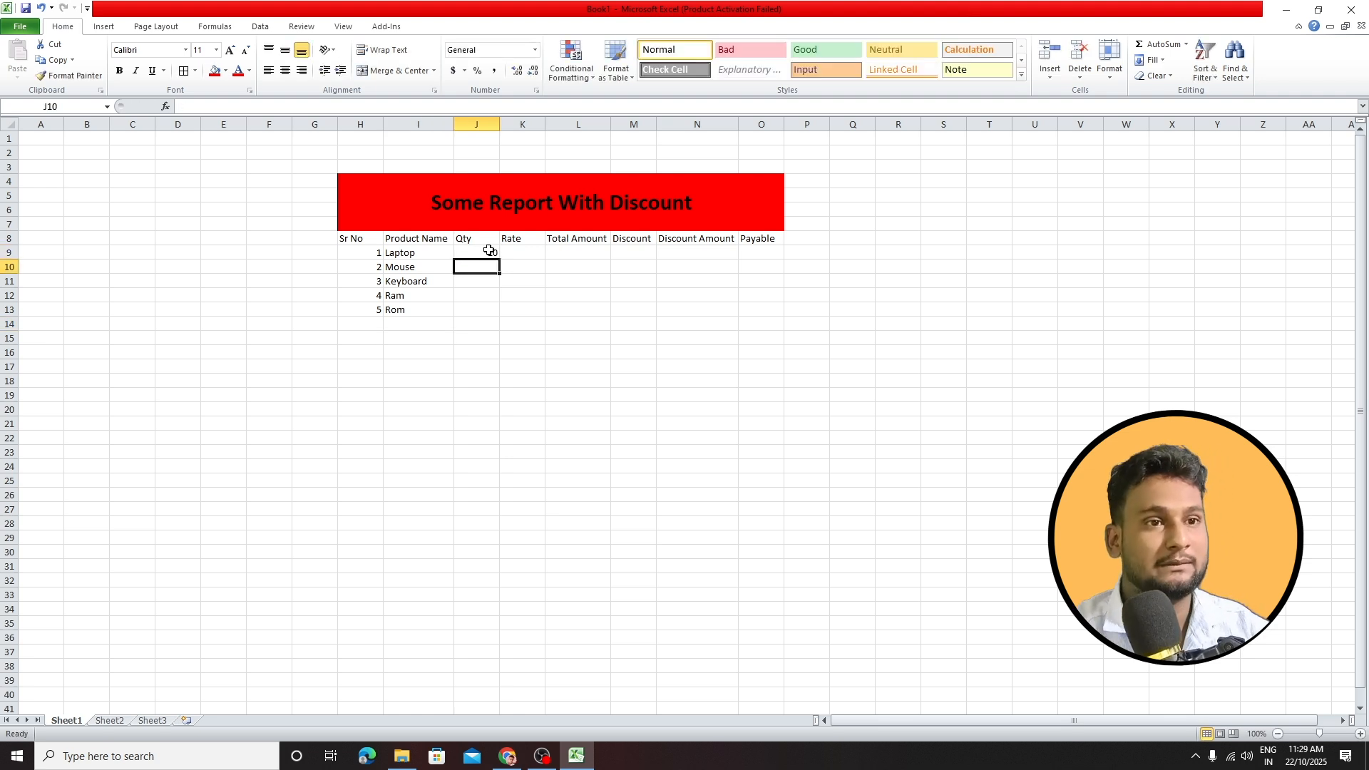
type("20")
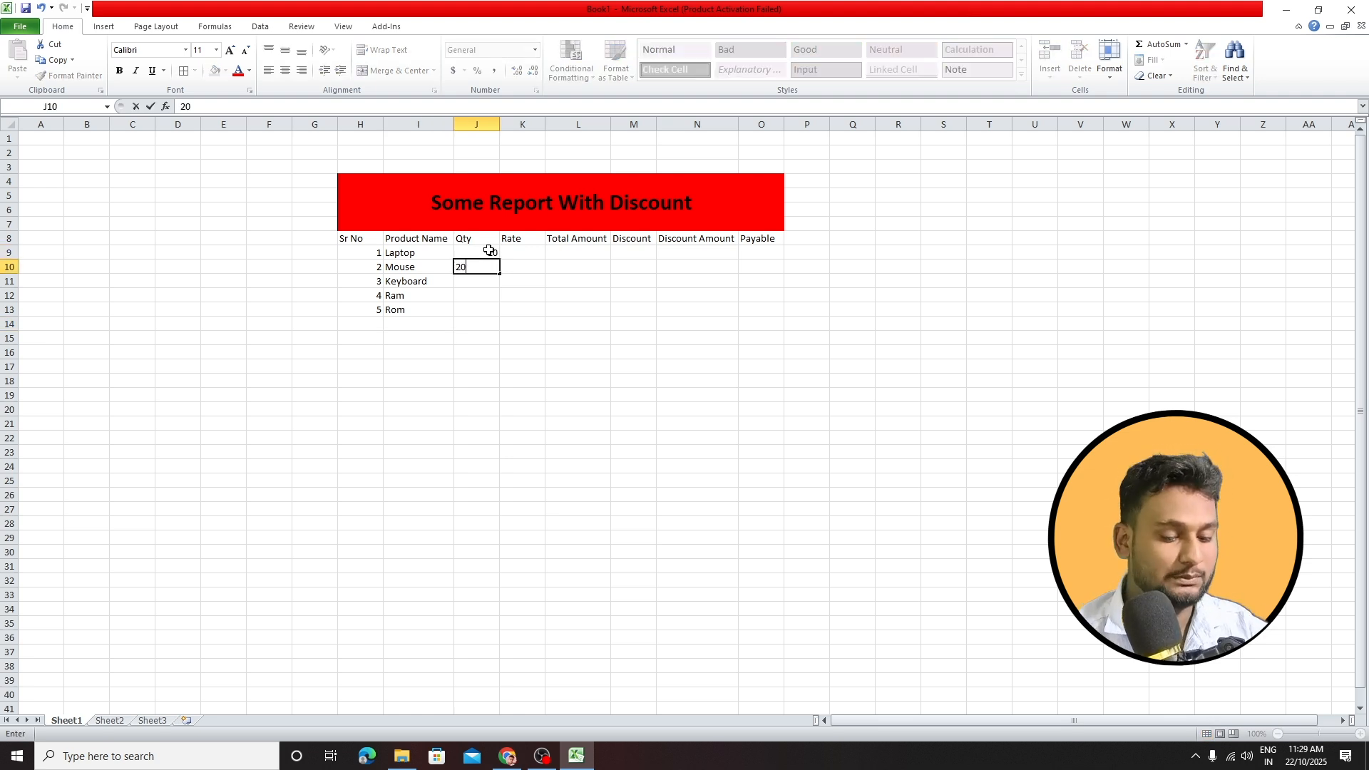
key("Return")
type("10")
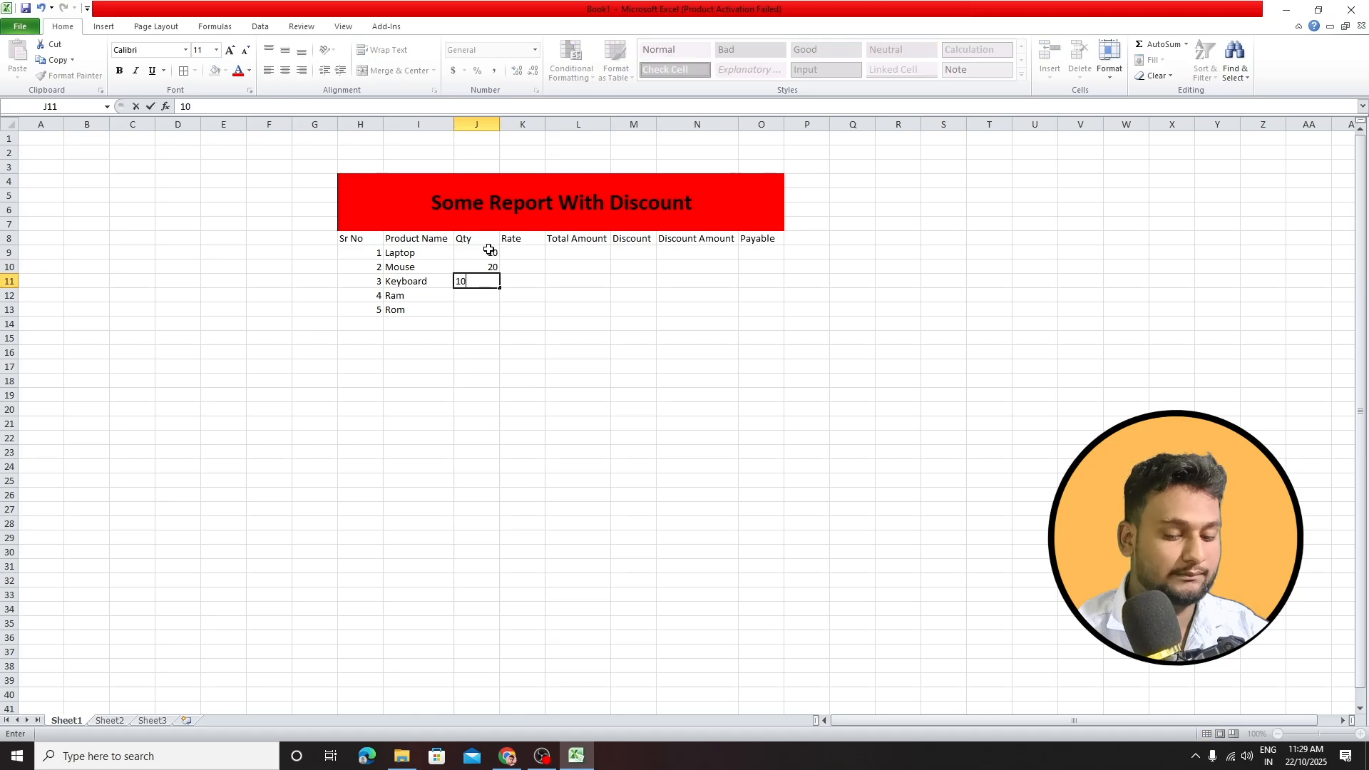
key("Return")
type("5")
key("Return")
type("6")
key("Return")
key("Up")
key("Right")
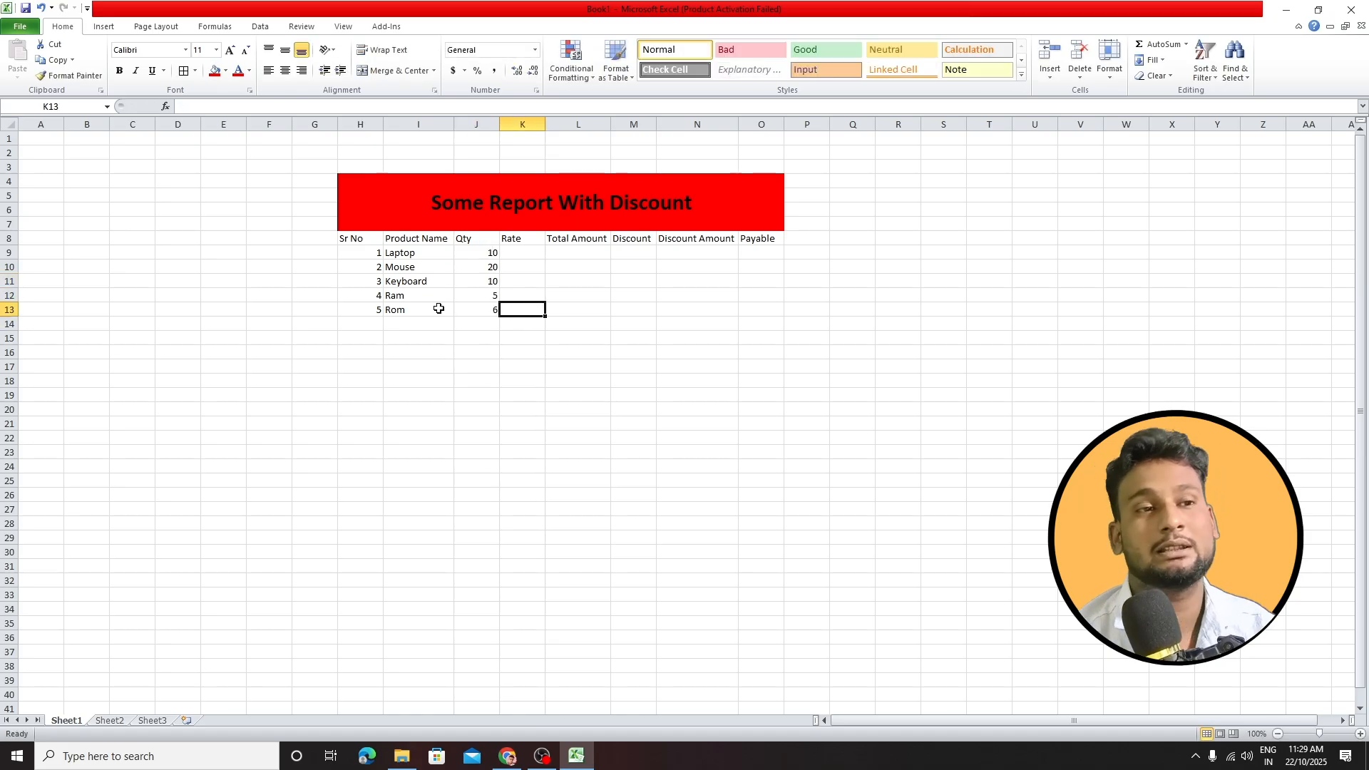
- Enter the rates 15000, 100, 300, 1200 and 1200 in cells K9 to K13
left_click(506, 256)
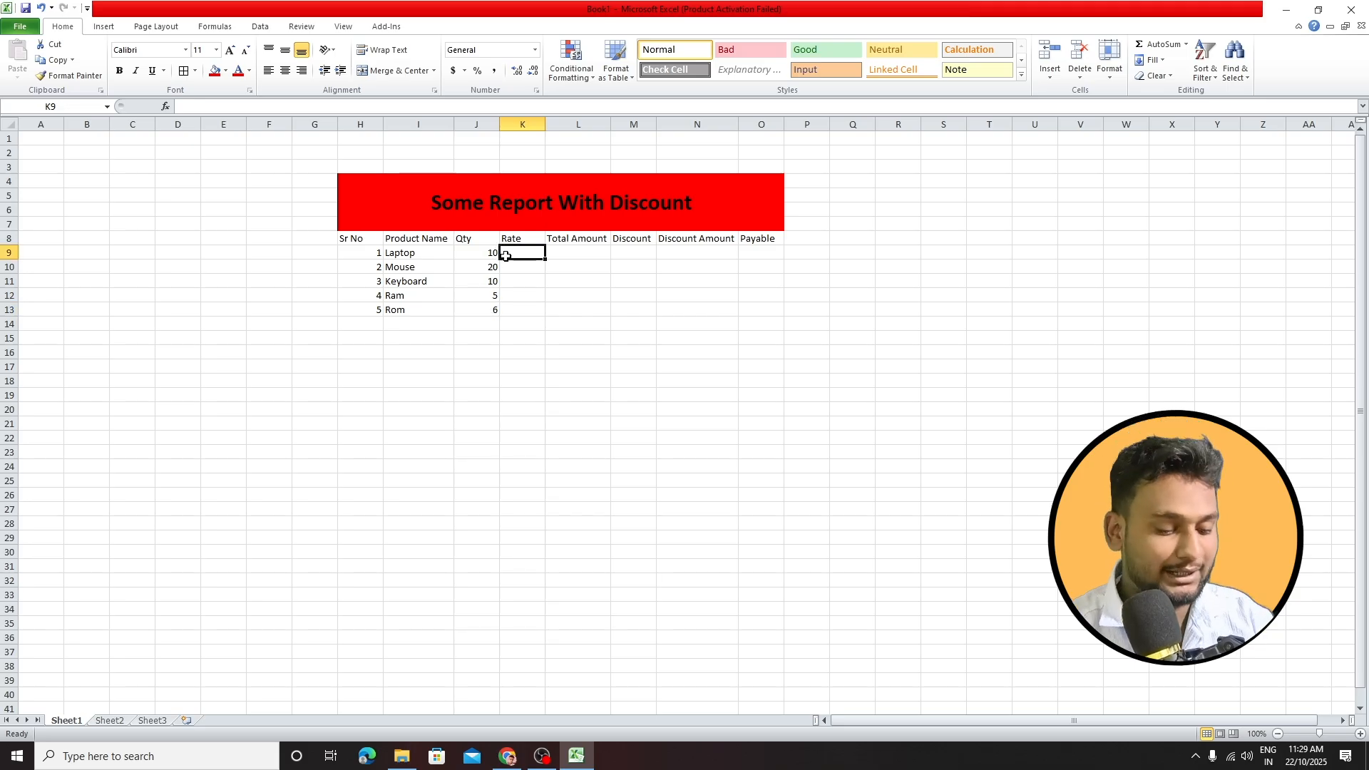
type("115")
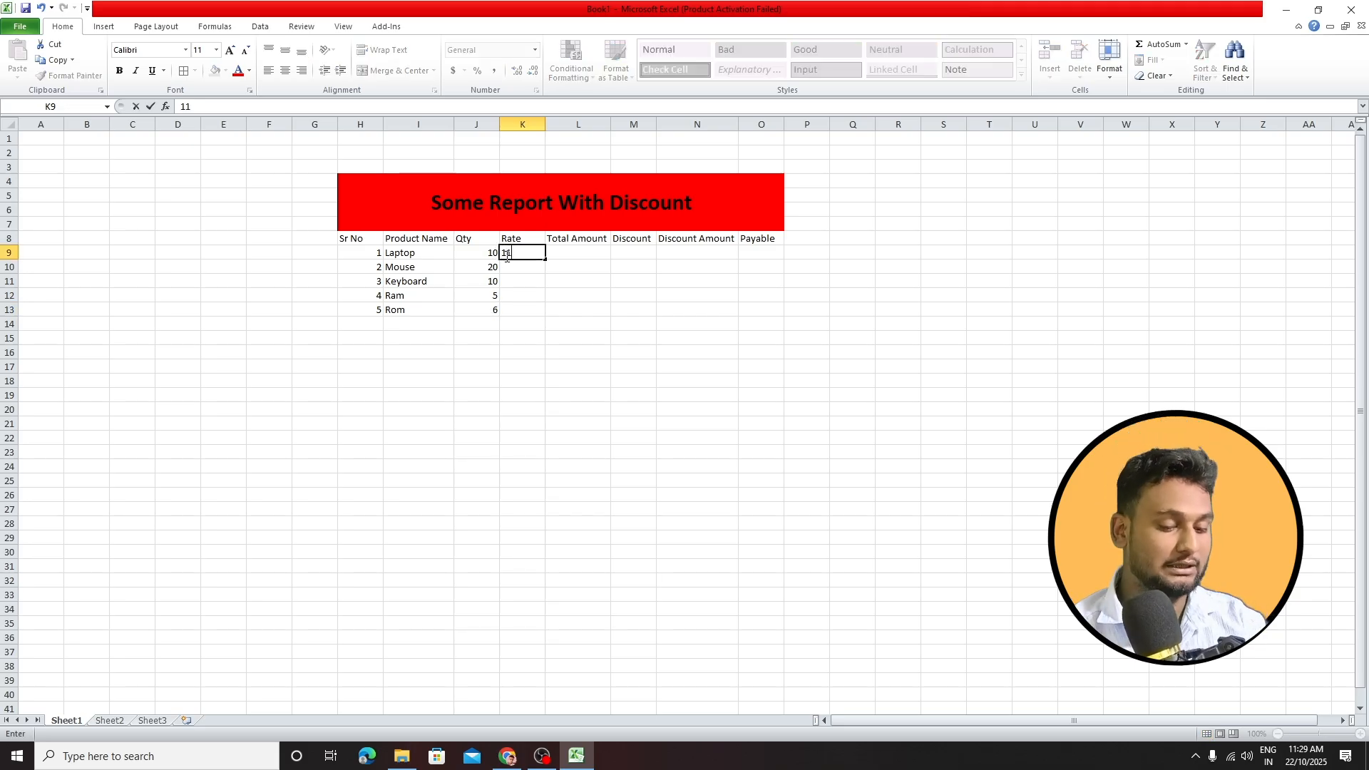
key("BackSpace")
key("BackSpace")
key("BackSpace")
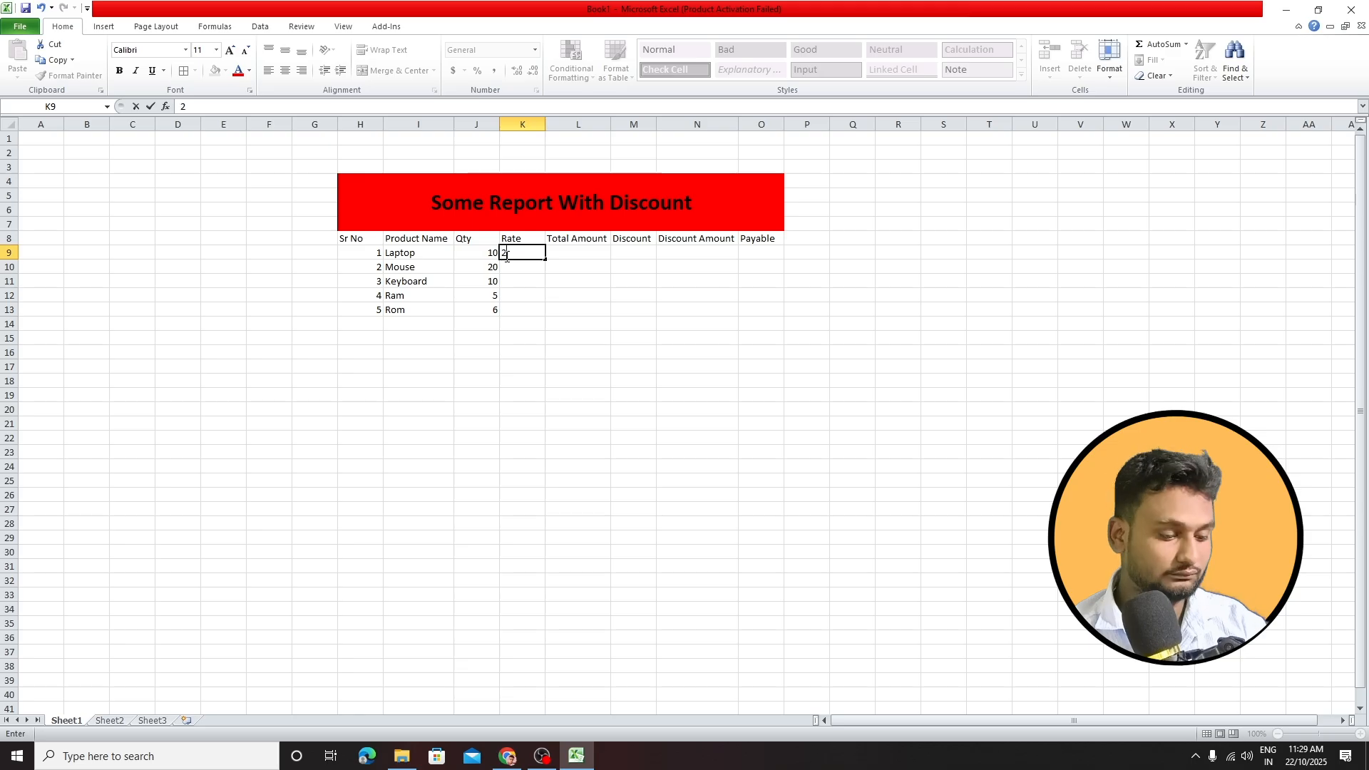
type("15000")
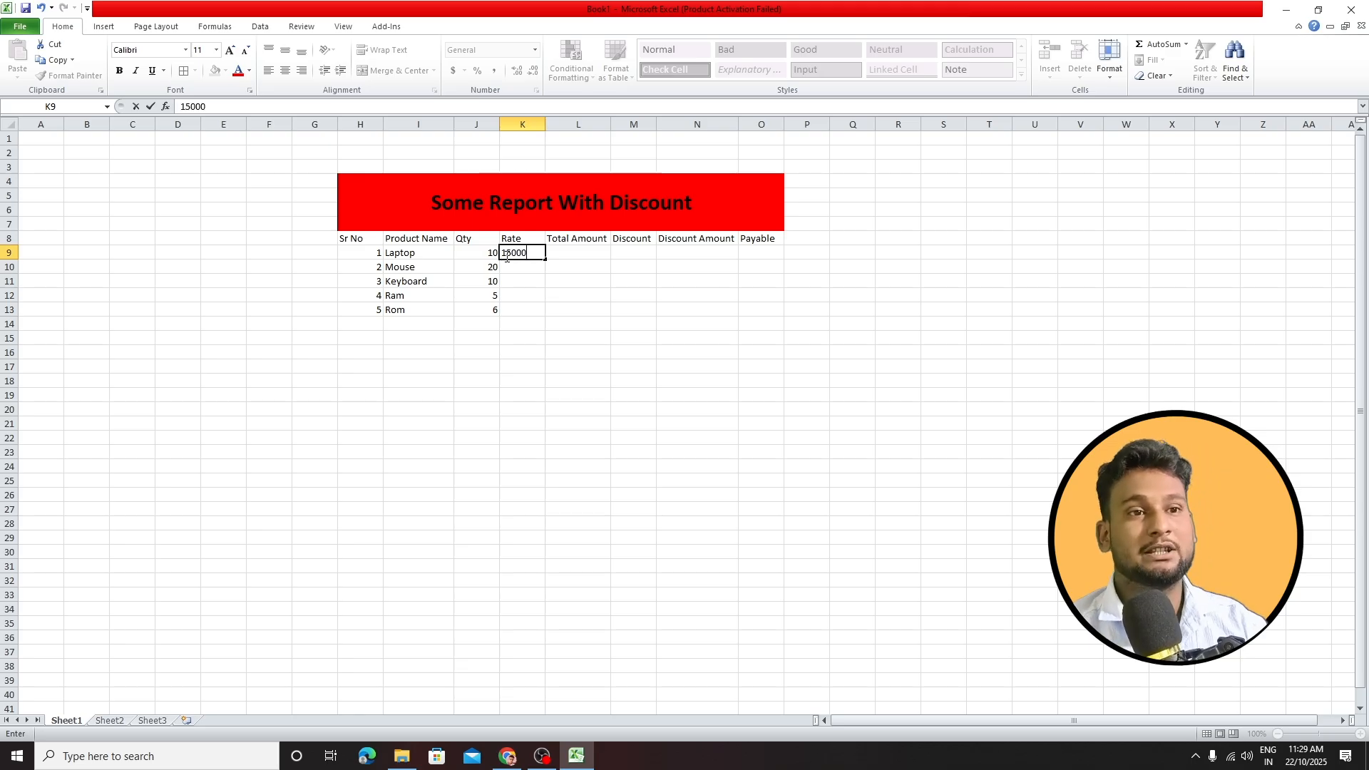
key("Return")
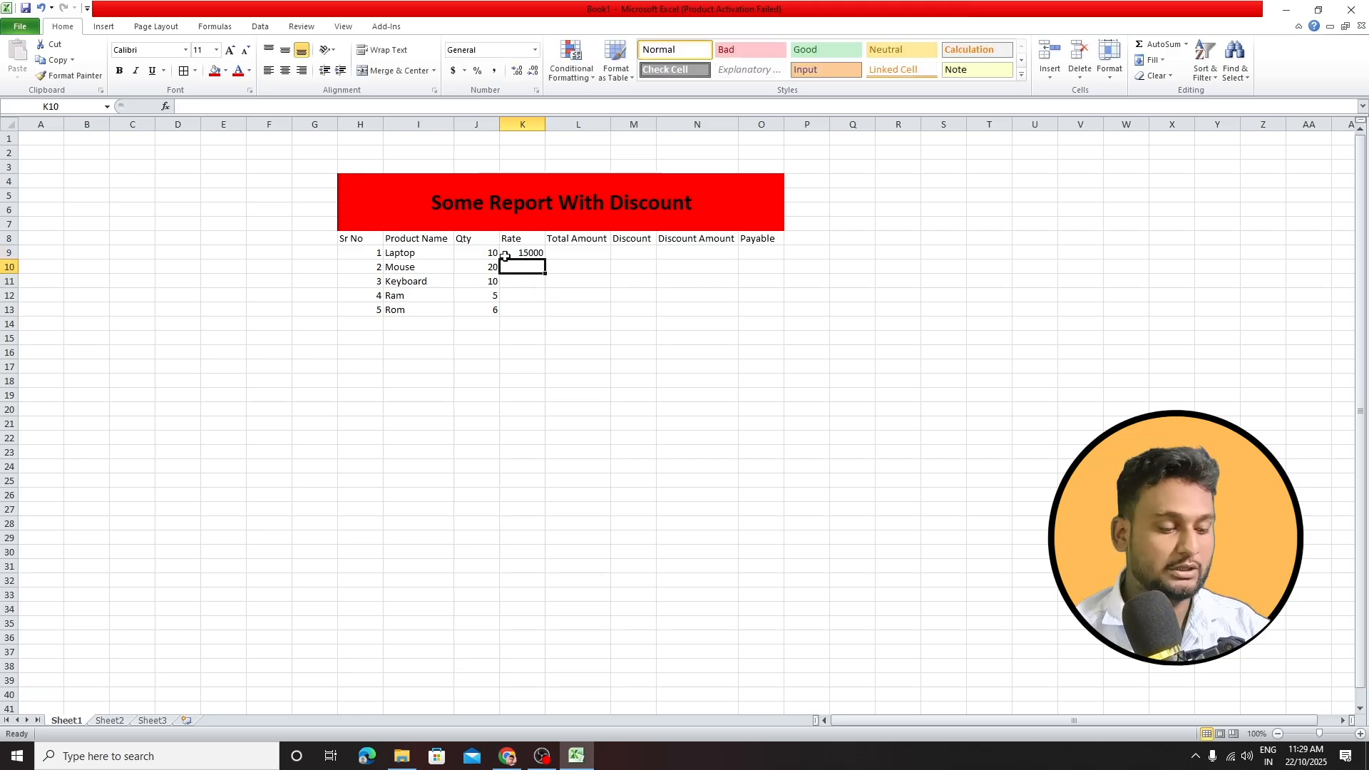
type("100")
key("Return")
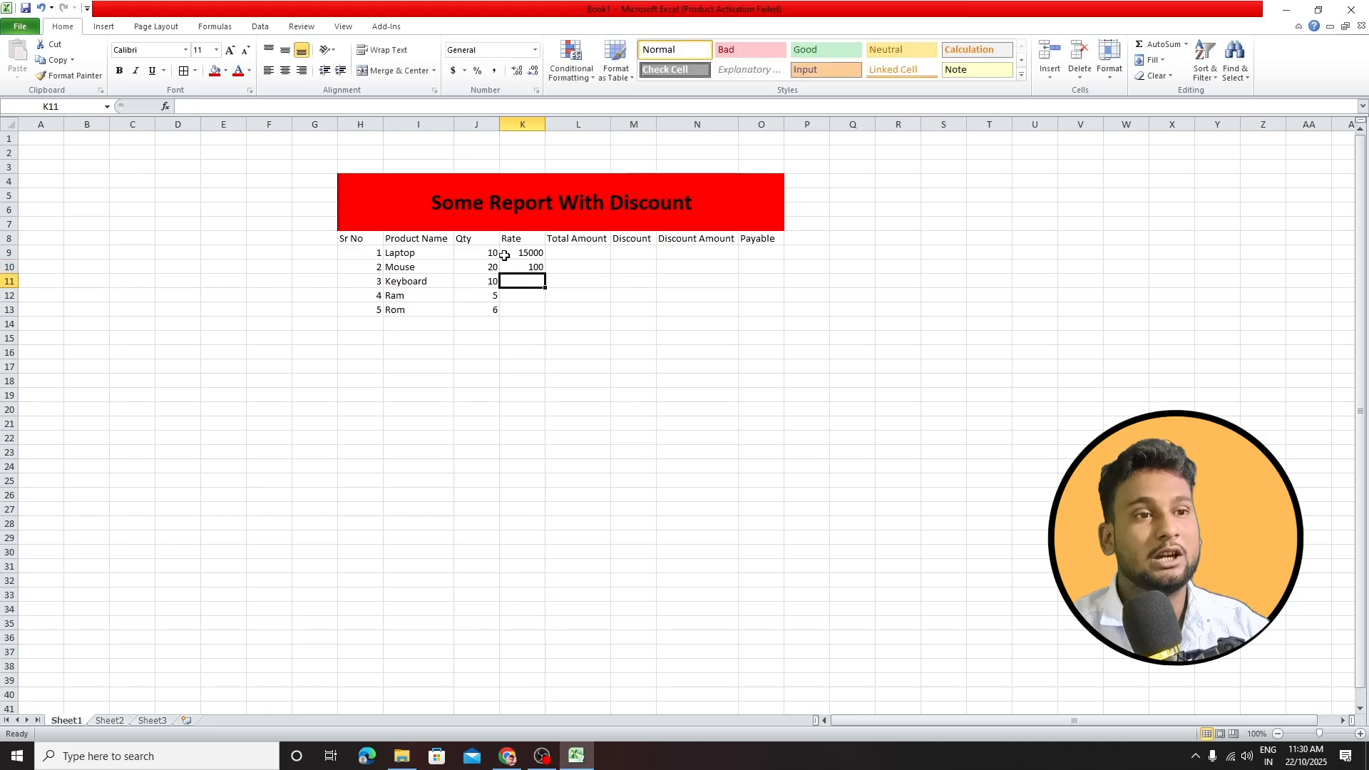
type("300")
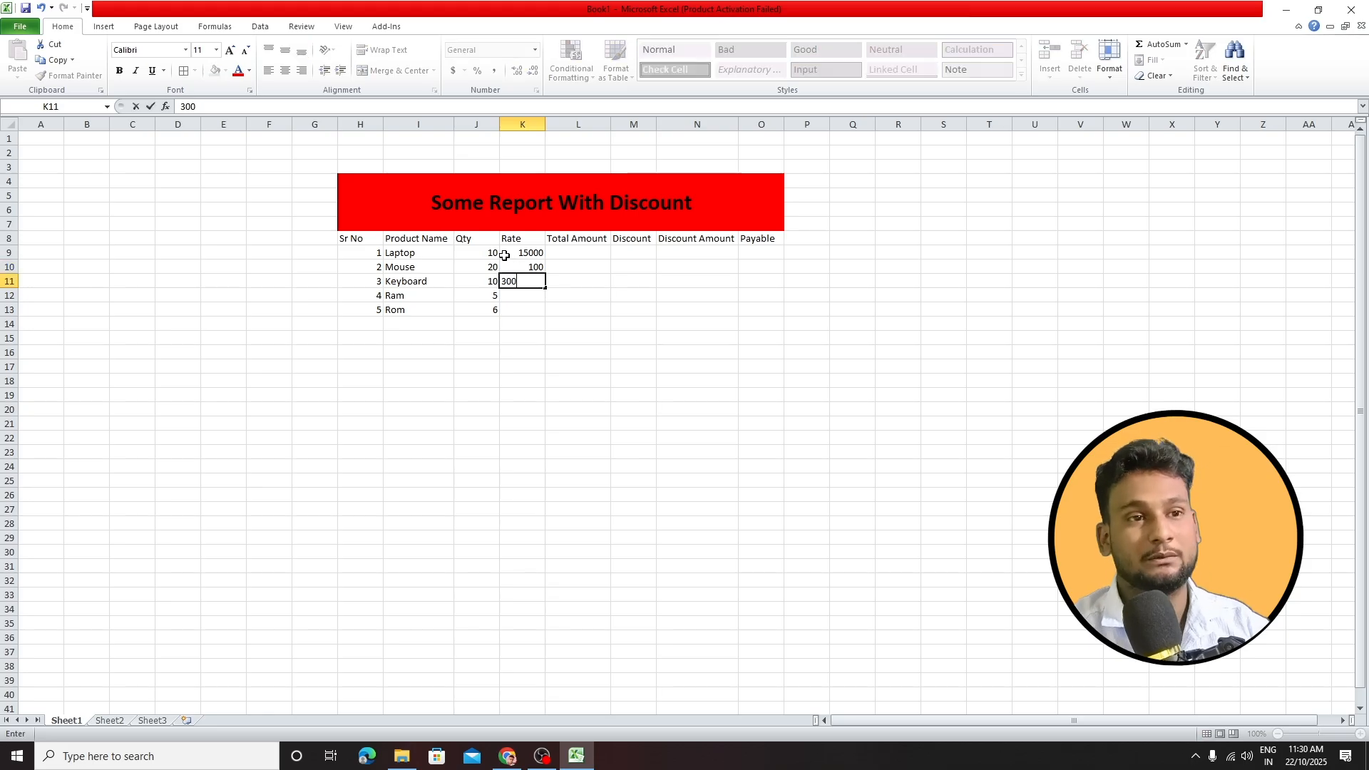
key("Return")
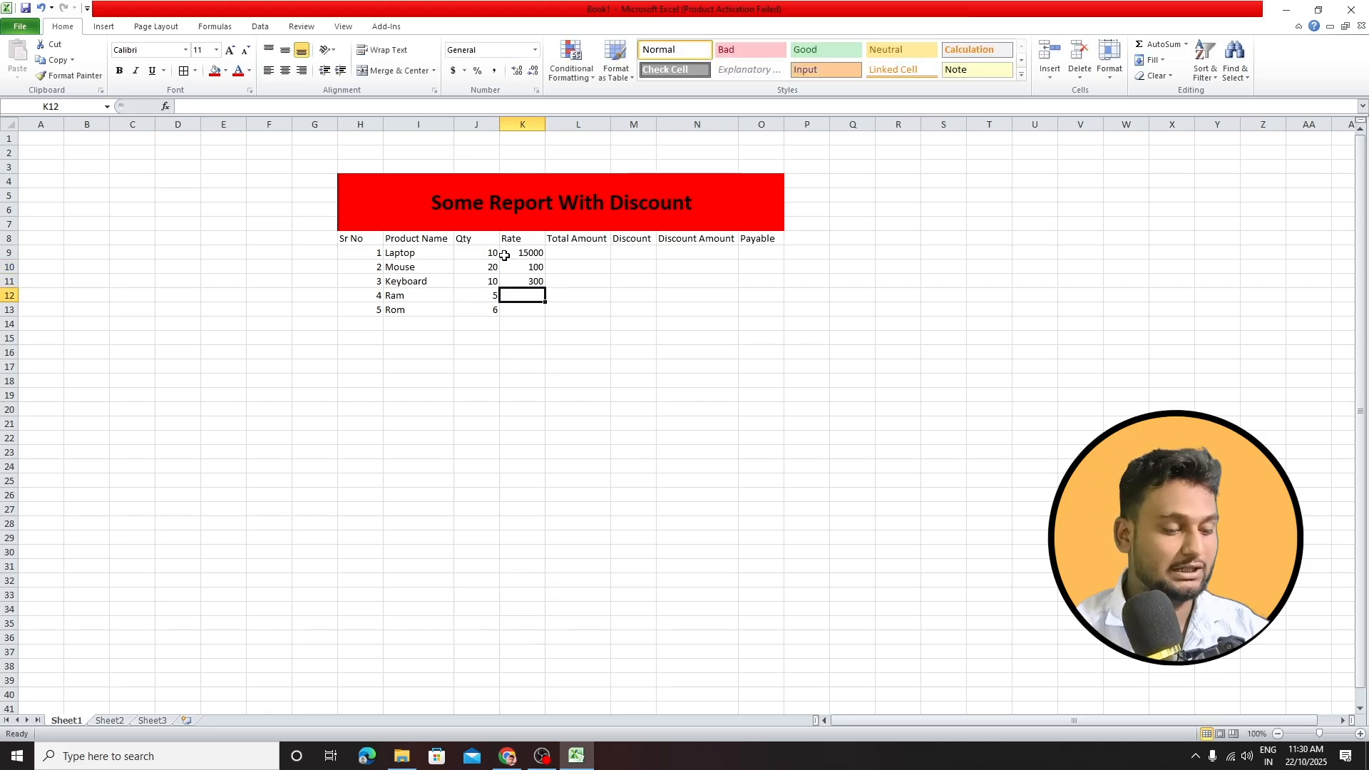
type("1200")
key("Return")
type("1")
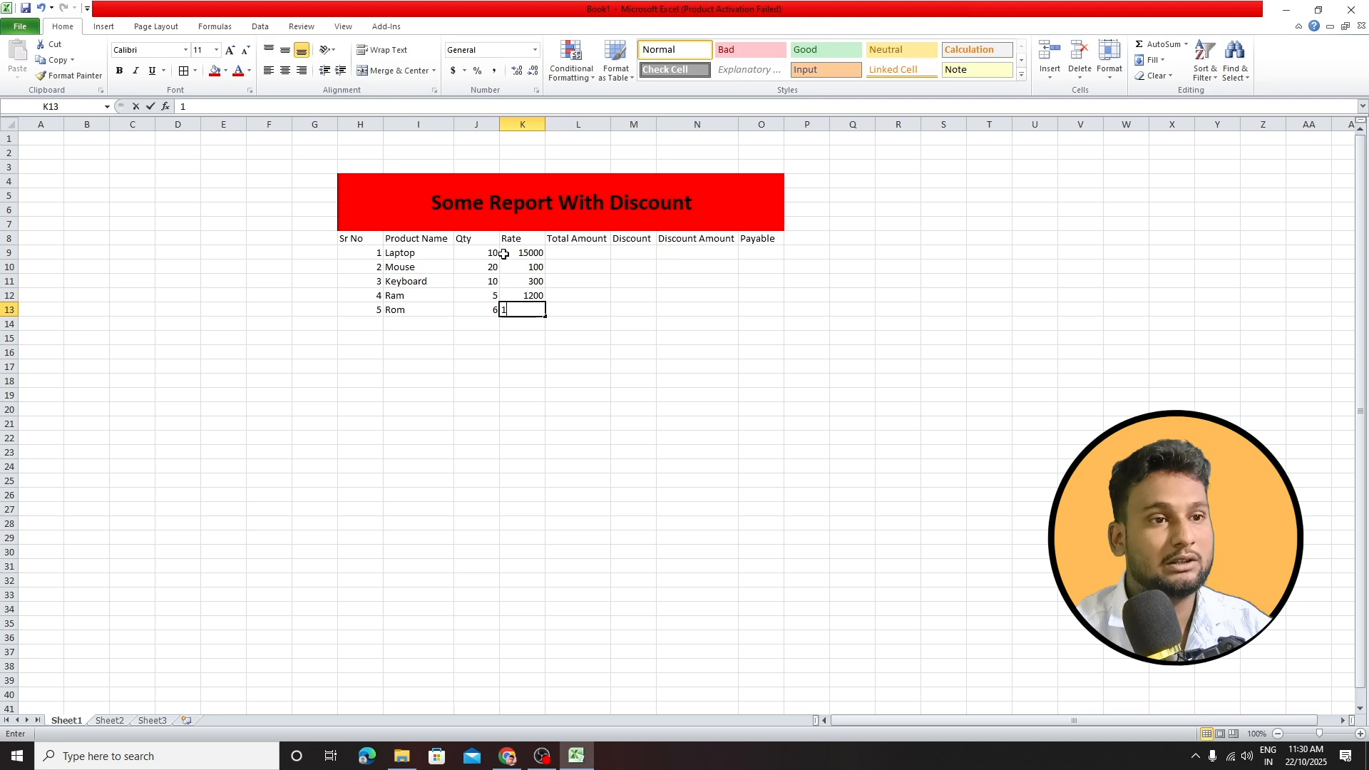
type("200")
key("Return")
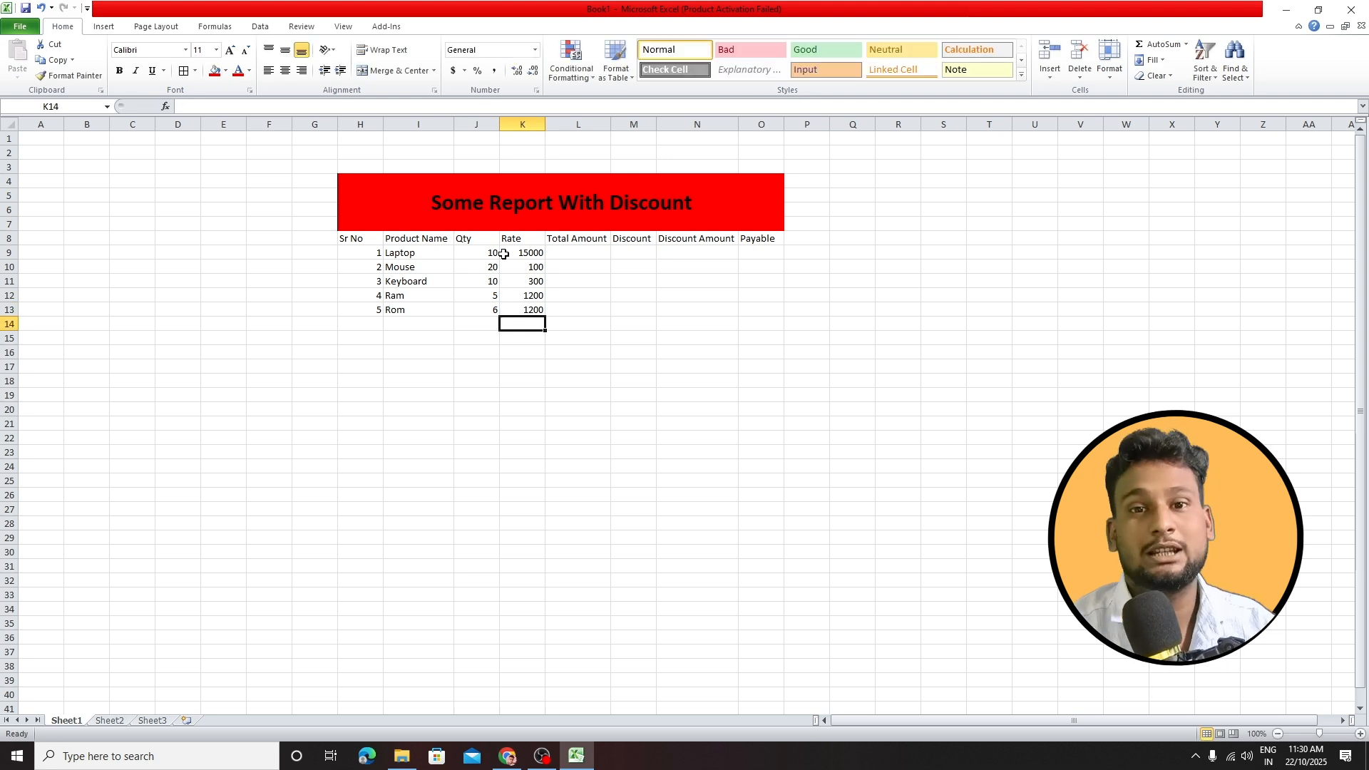
- Try the formula =J9*K9 for the Laptop's total amount in cell L9, and clear the cell again
left_click(564, 308)
left_click(561, 252)
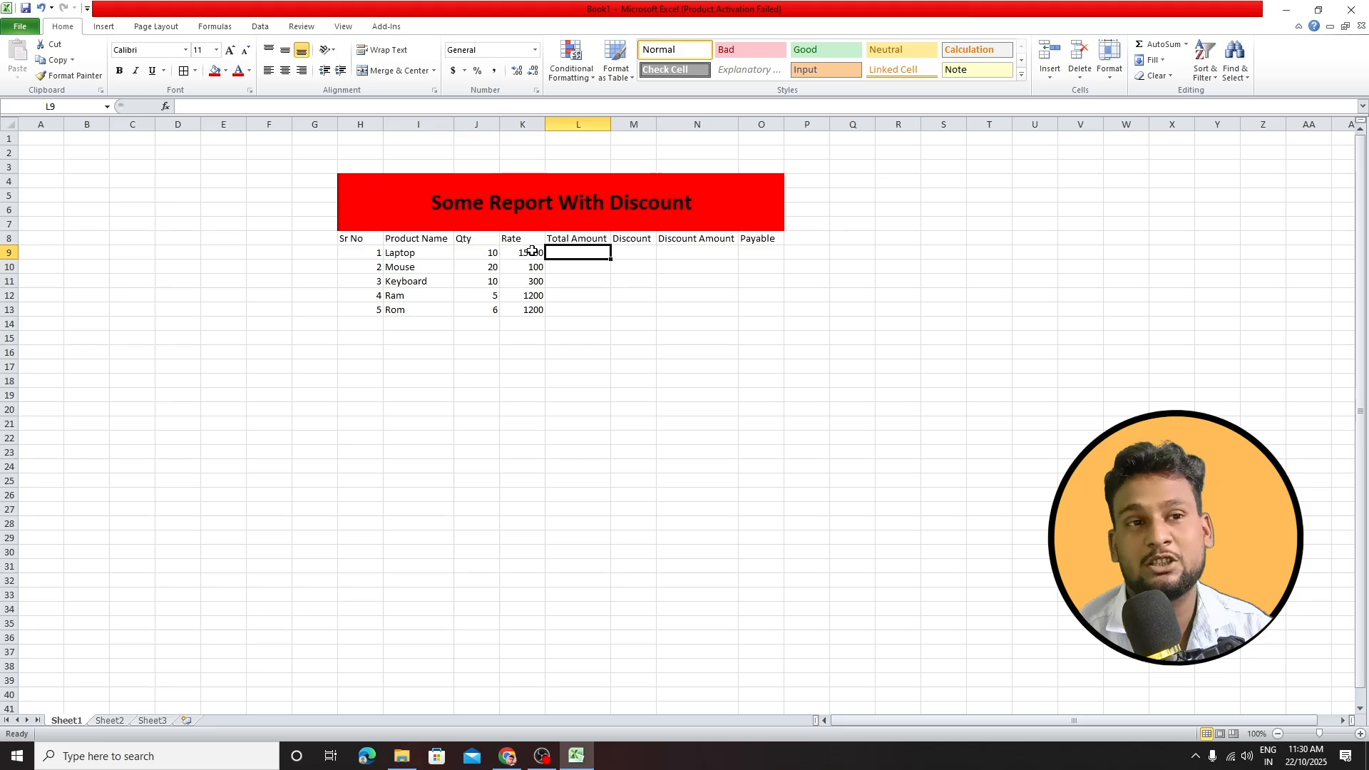
type("=")
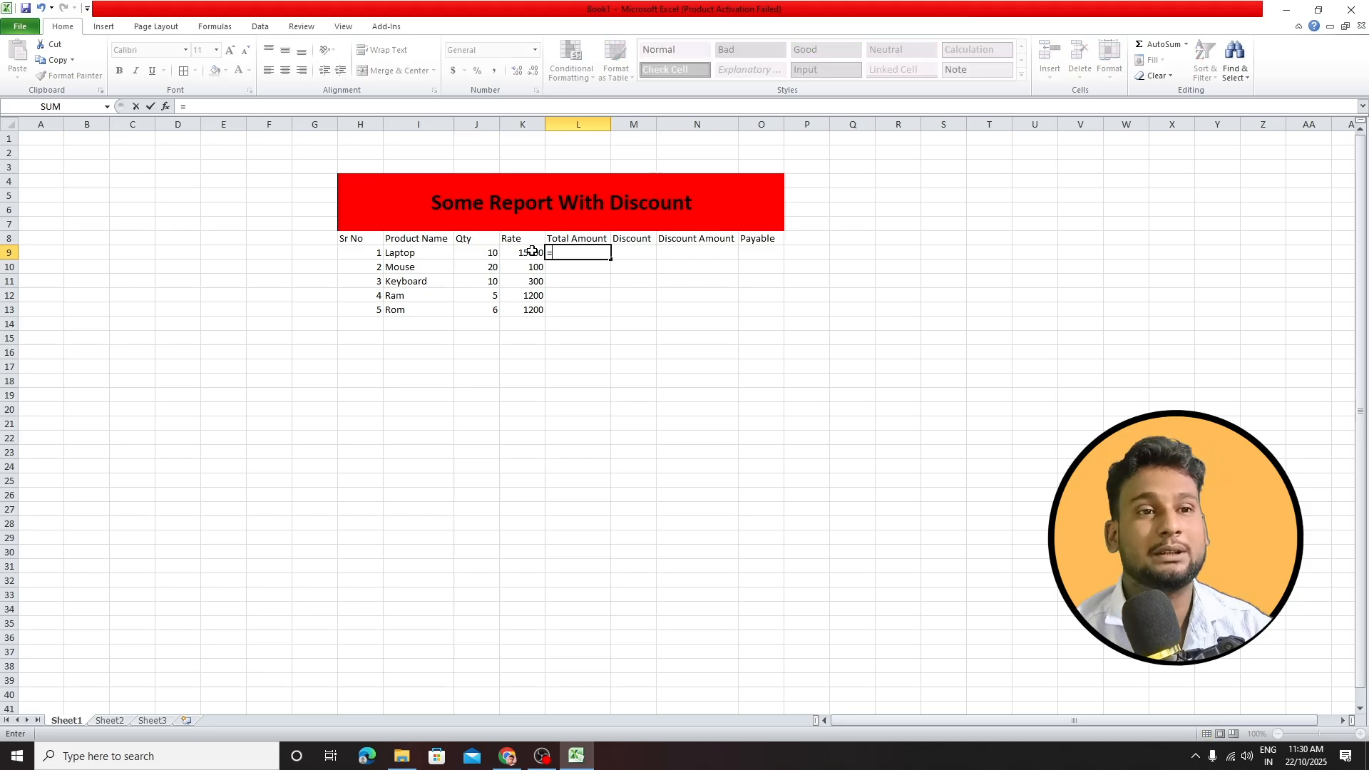
left_click(499, 256)
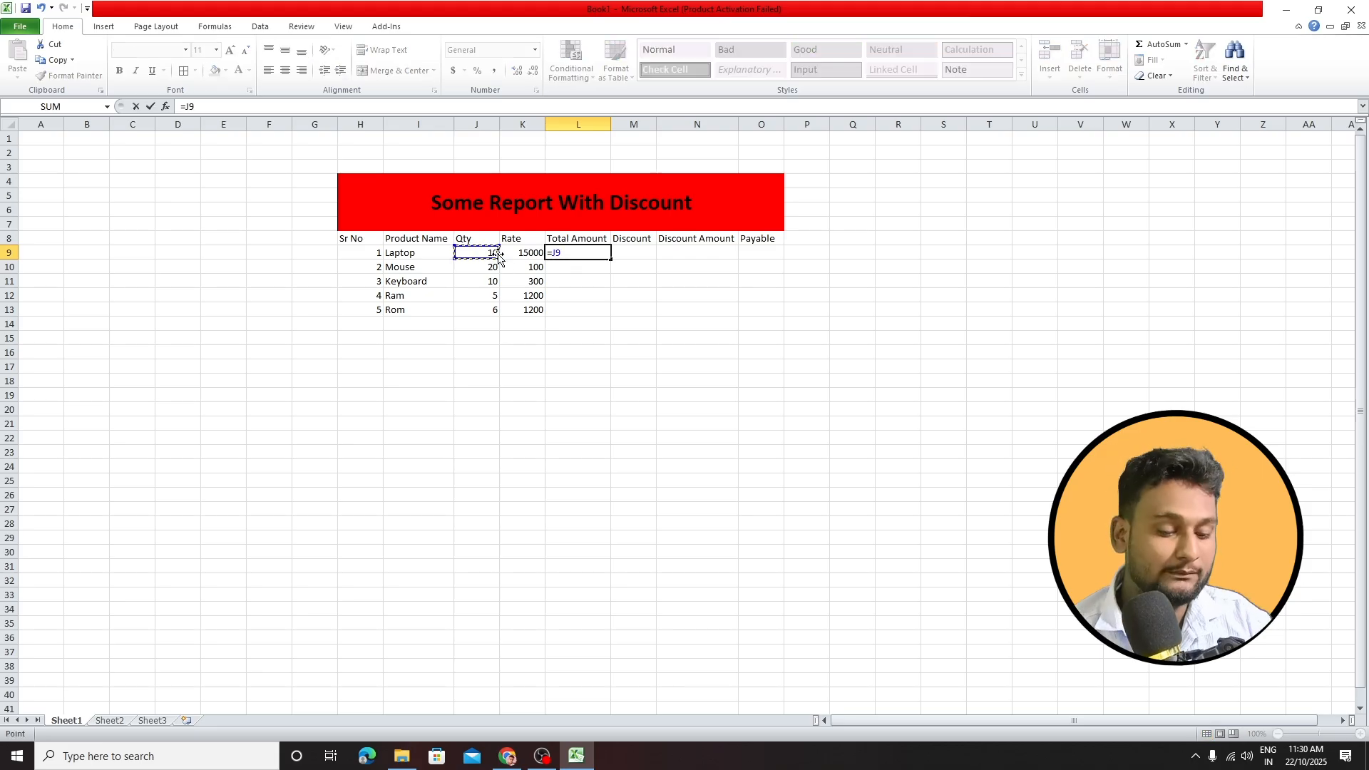
type("*")
left_click(512, 252)
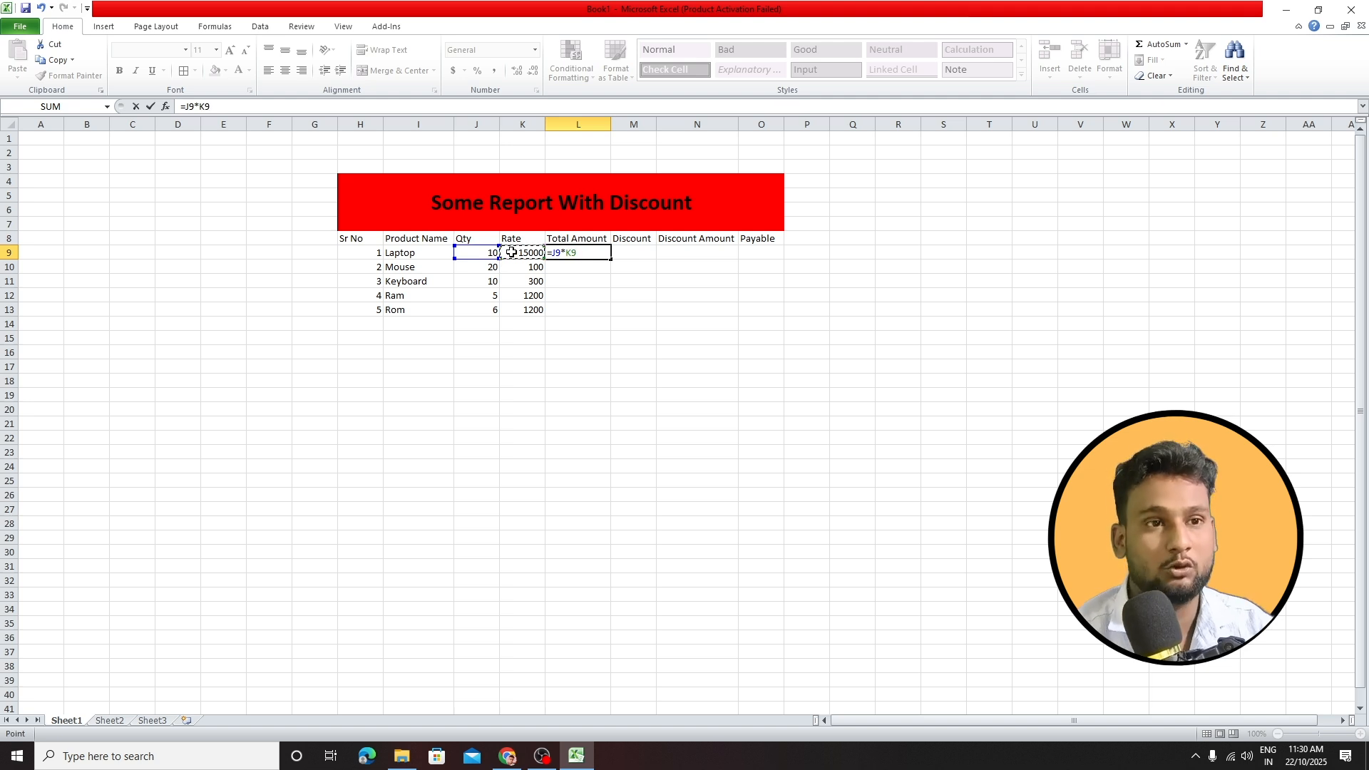
key("Return")
left_click(585, 253)
key("Delete")
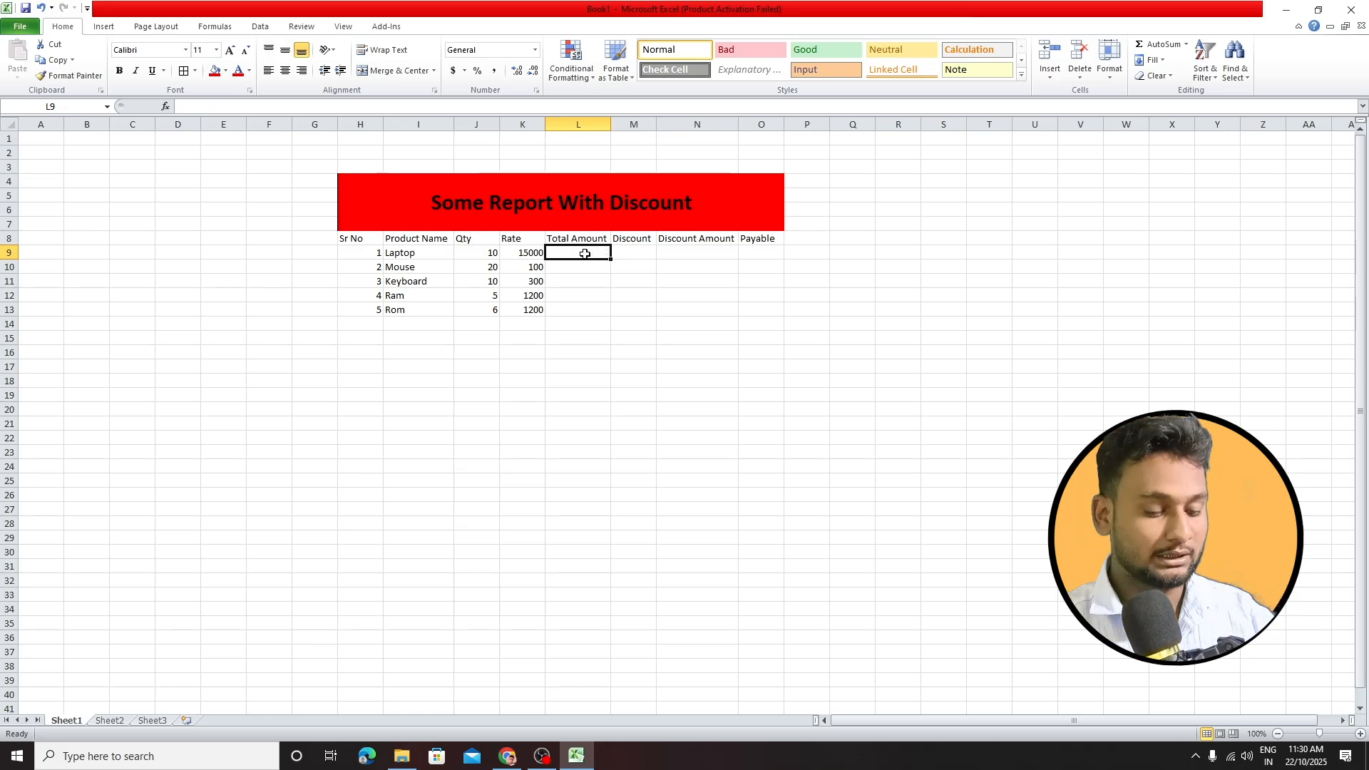
type("produc")
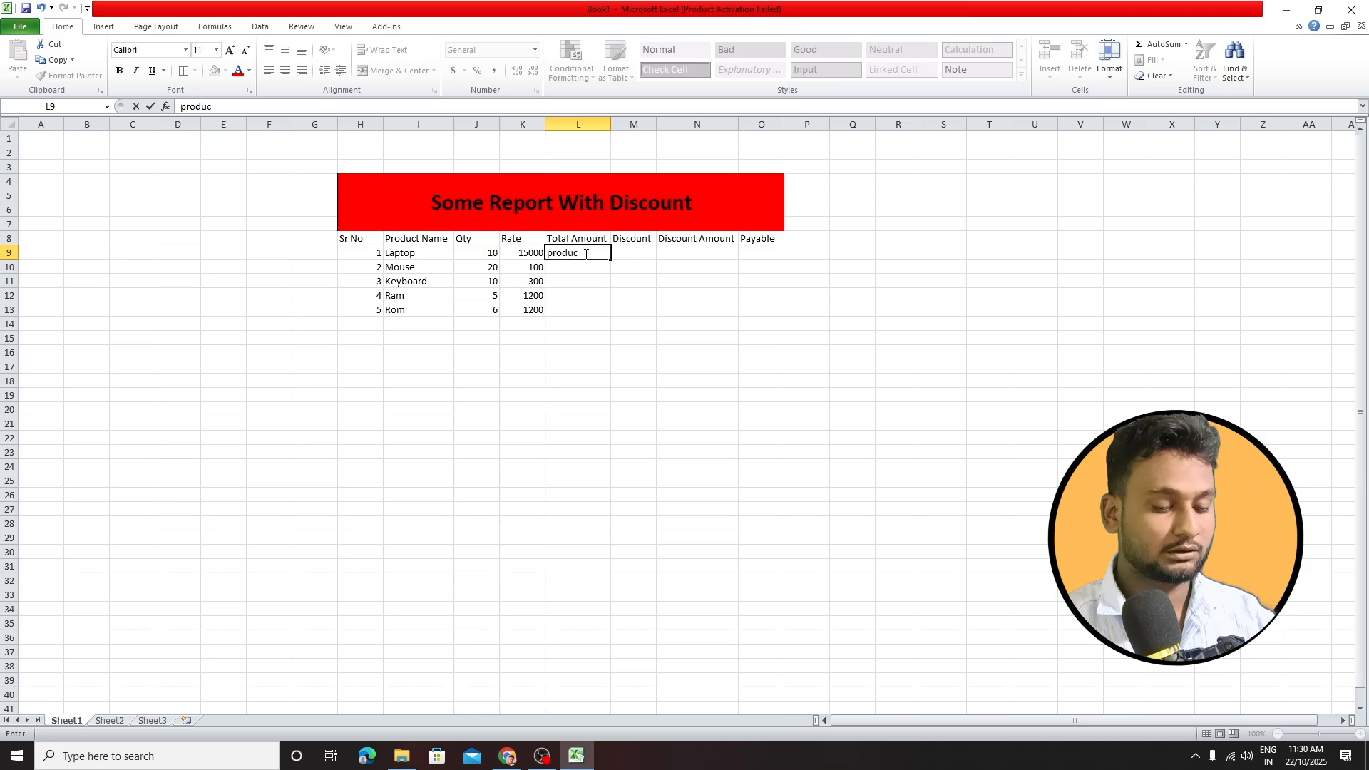
type("t")
key("BackSpace")
key("BackSpace")
key("BackSpace")
key("BackSpace")
key("BackSpace")
key("BackSpace")
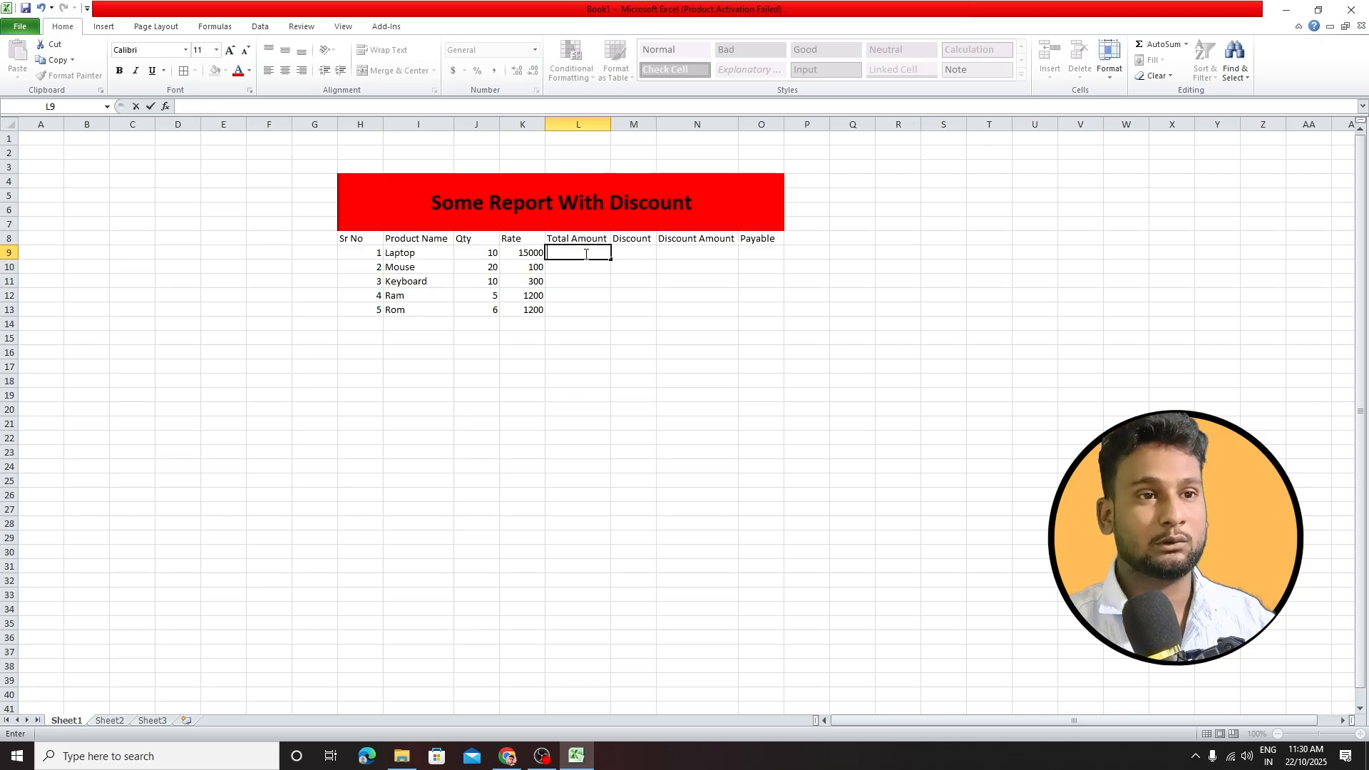
- Calculate the total amount in cell L9 with =PRODUCT(J9:K9) and fill the formula down to cell L13
type("=pro")
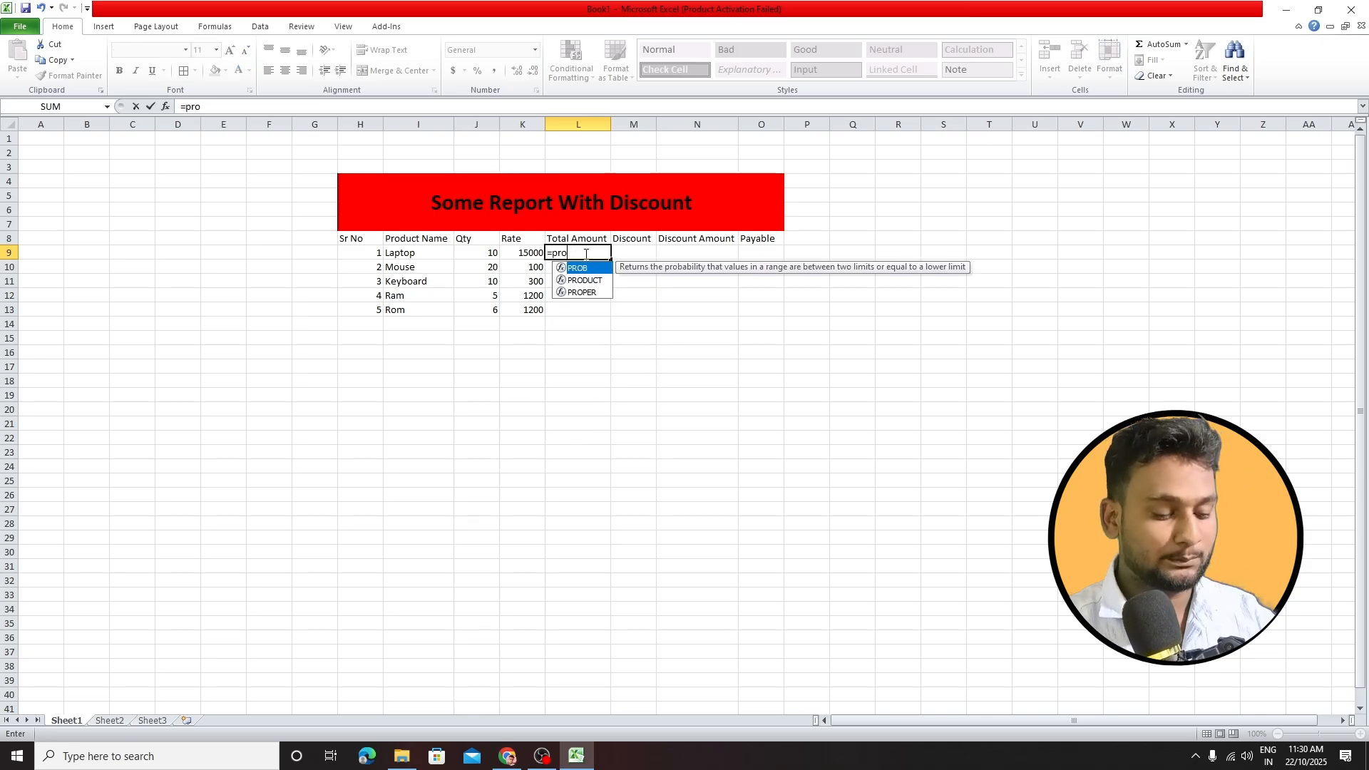
type("duct")
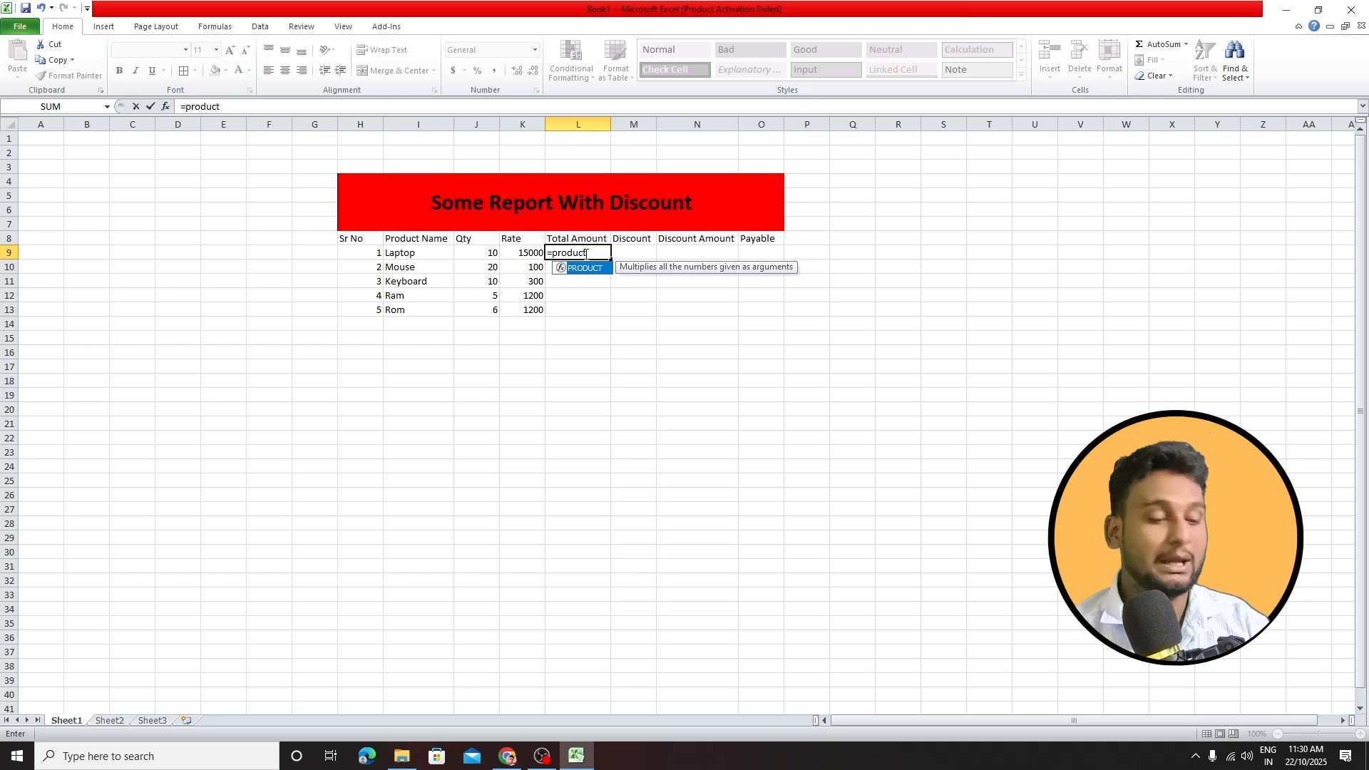
key("Tab")
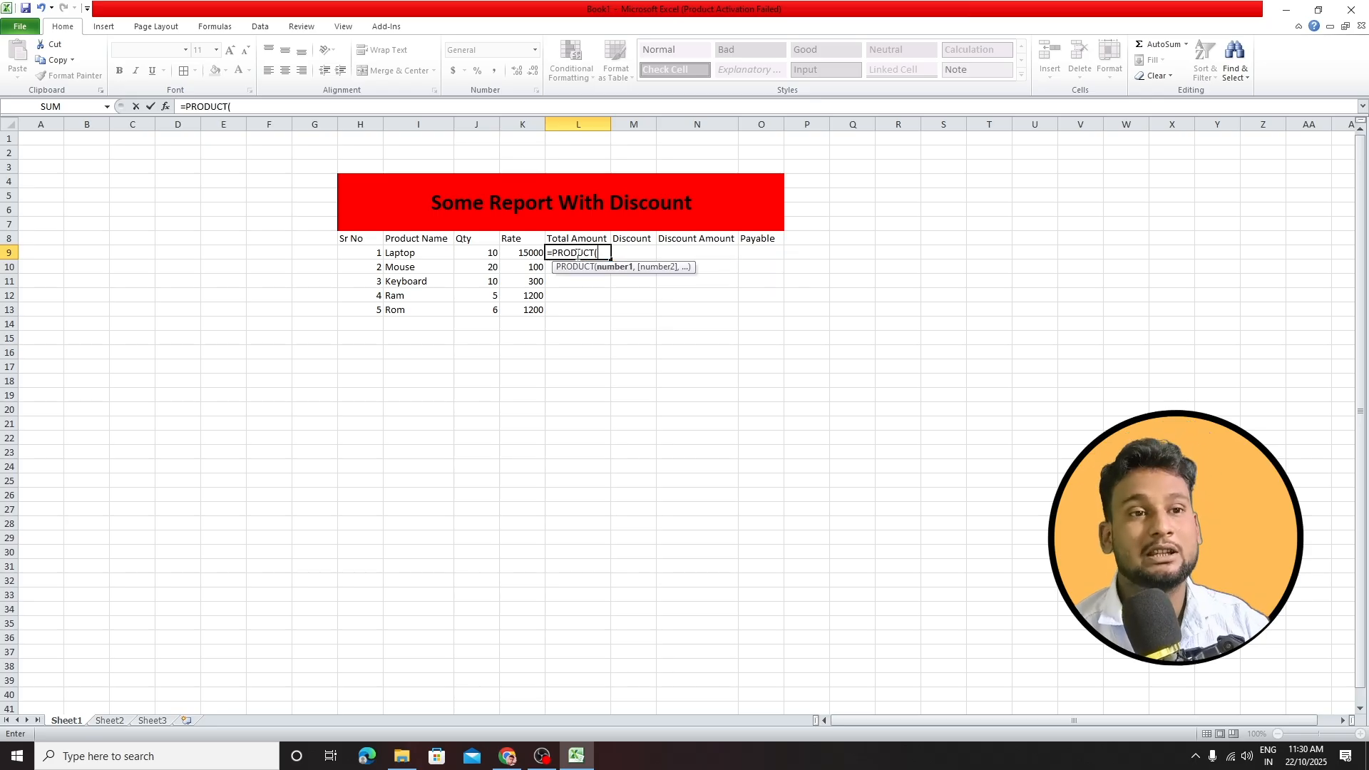
left_click_drag(492, 251, 505, 255)
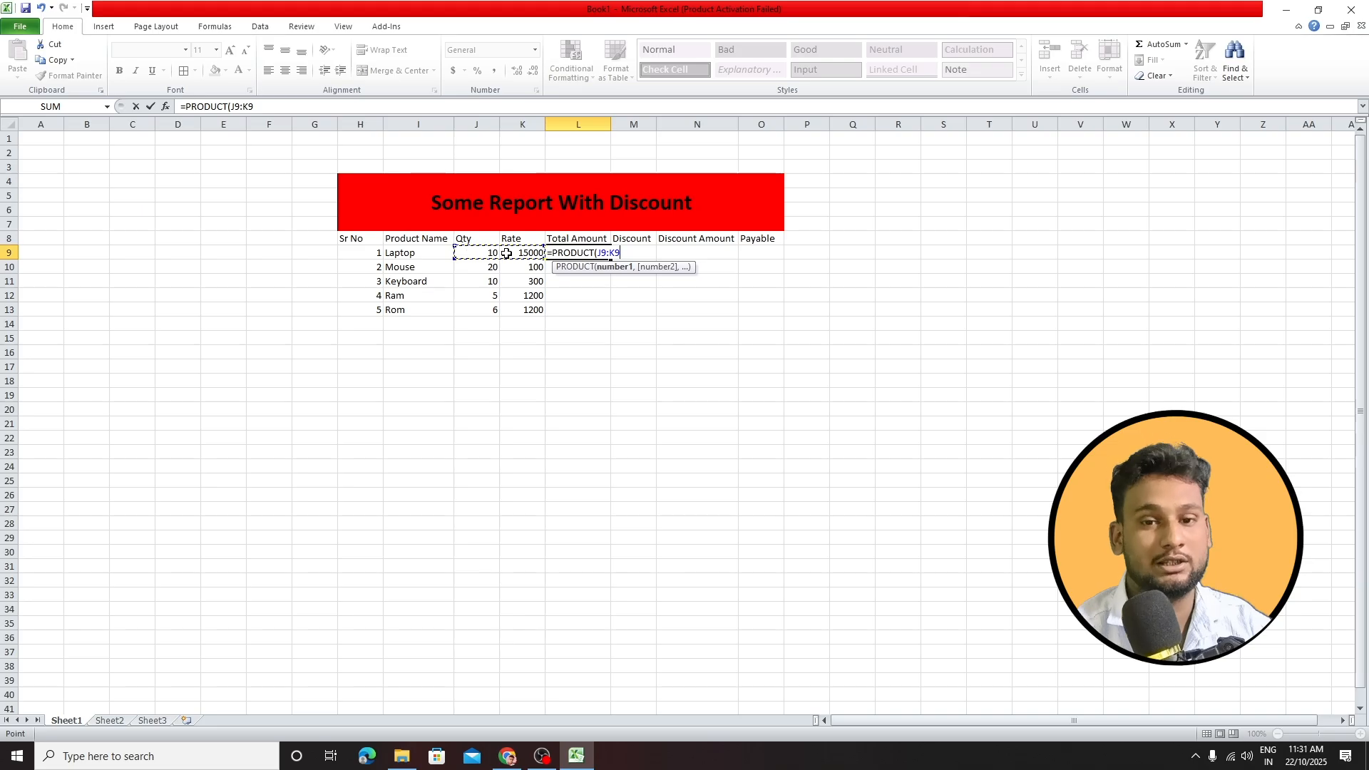
key("Return")
left_click(605, 254)
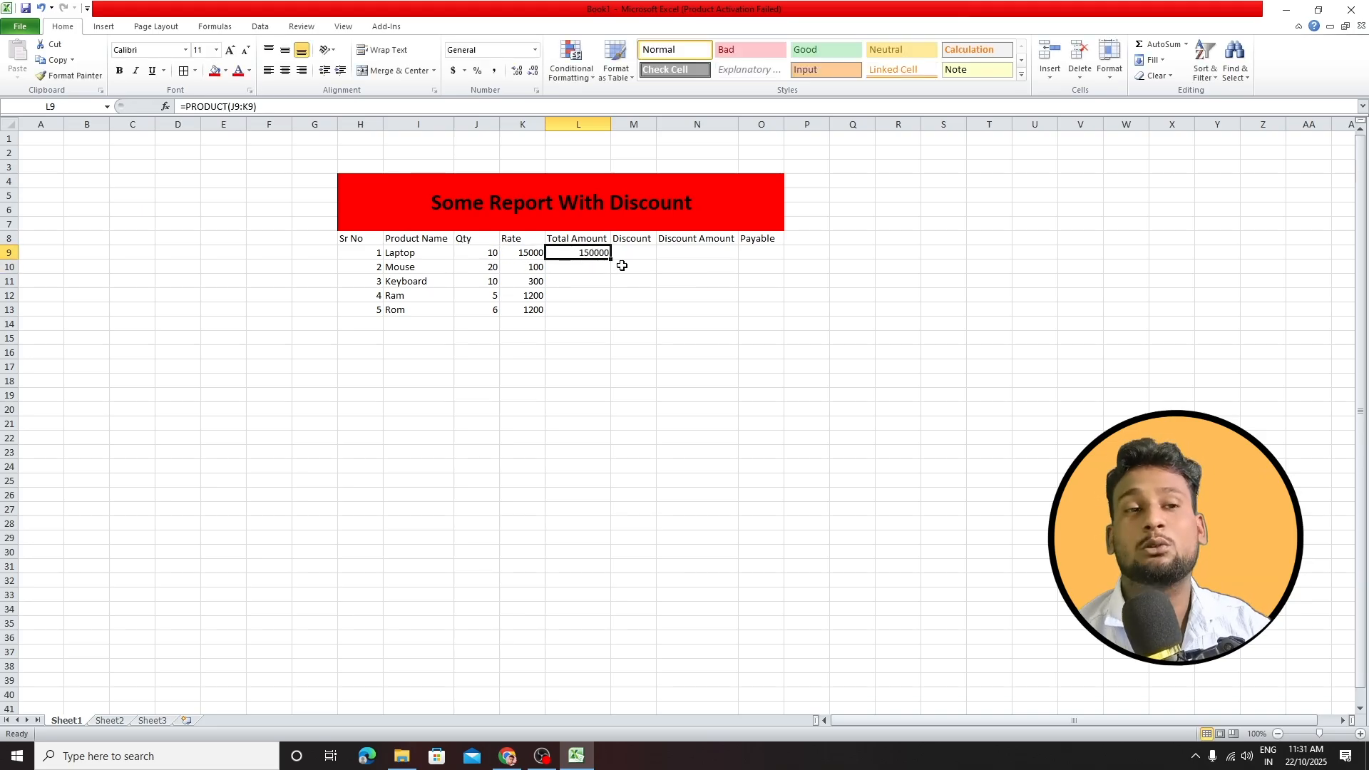
left_click_drag(611, 259, 614, 318)
- Enter the discounts 10%, 2%, 3%, 4% and 2% in cells M9 to M13
left_click(633, 254)
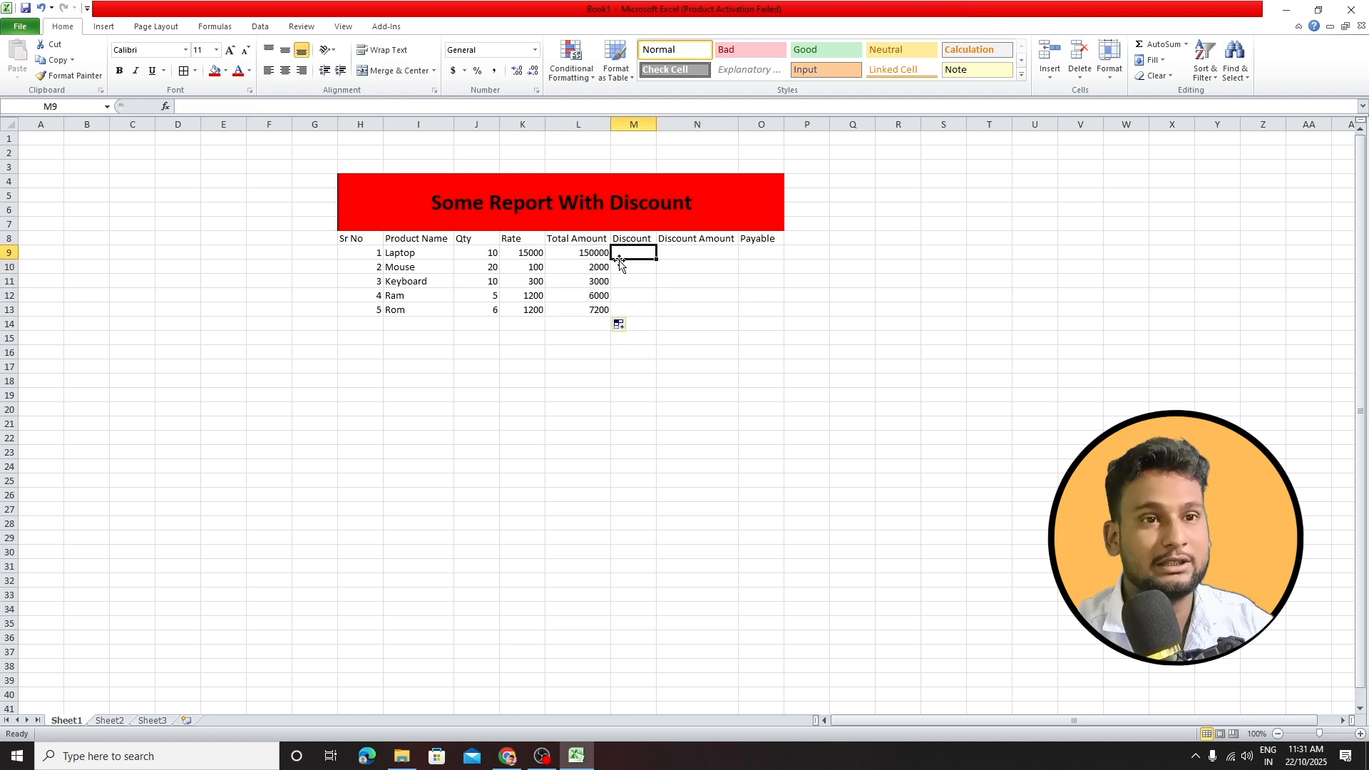
type("10%")
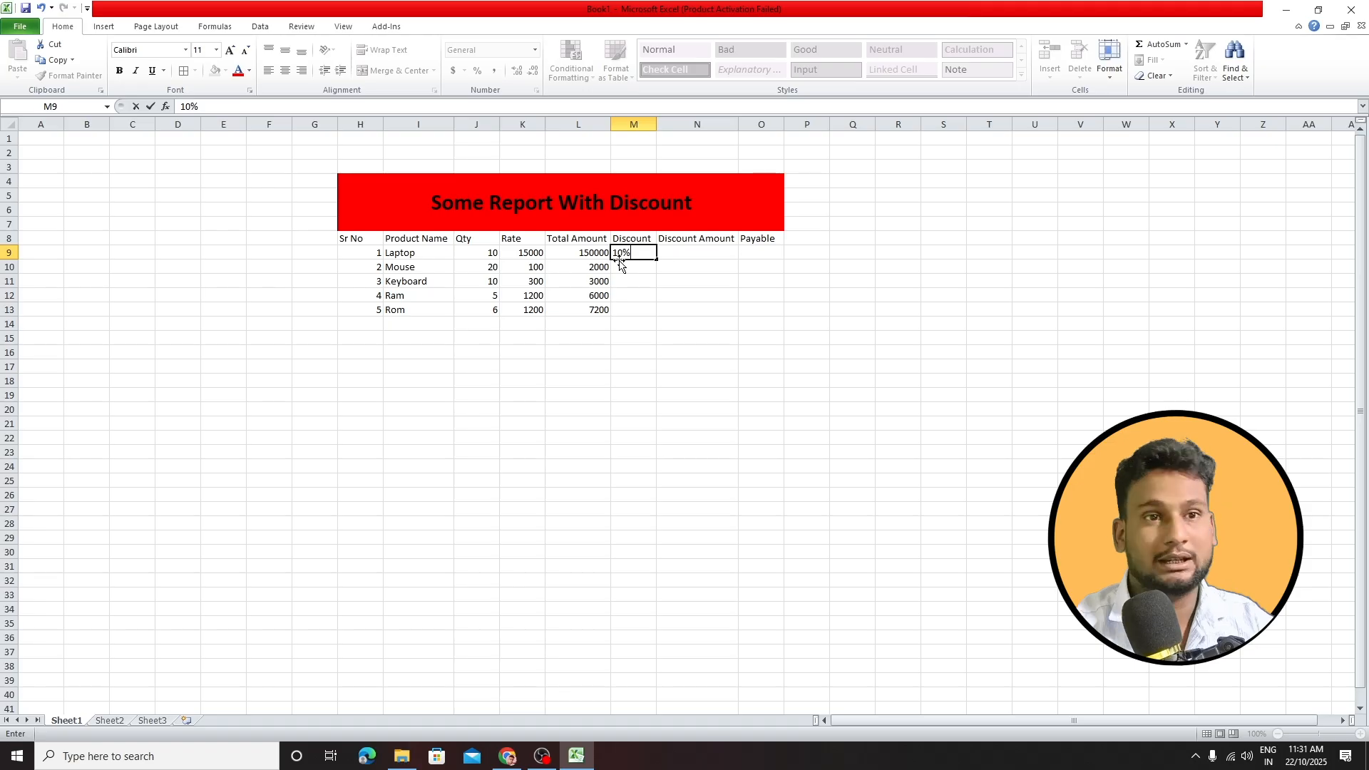
key("Return")
type("2%")
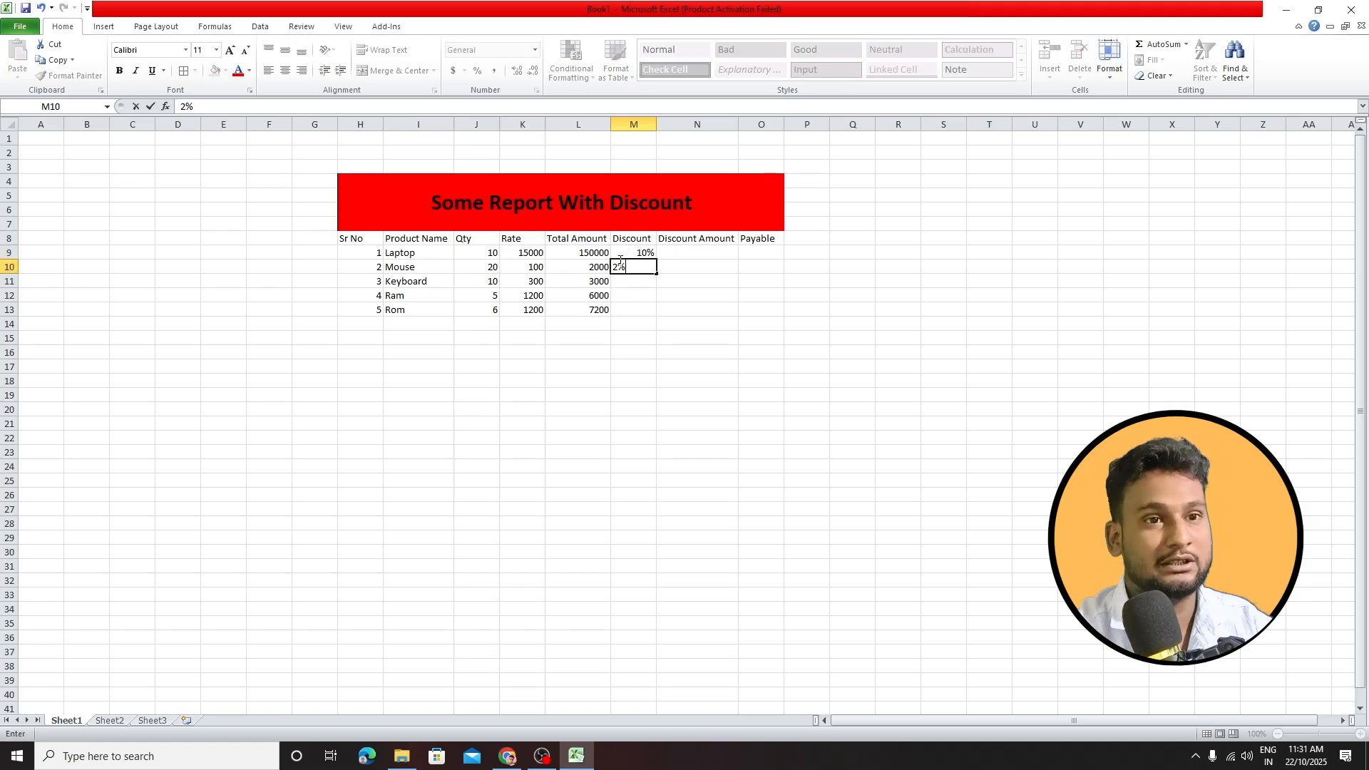
key("Return")
type("3%")
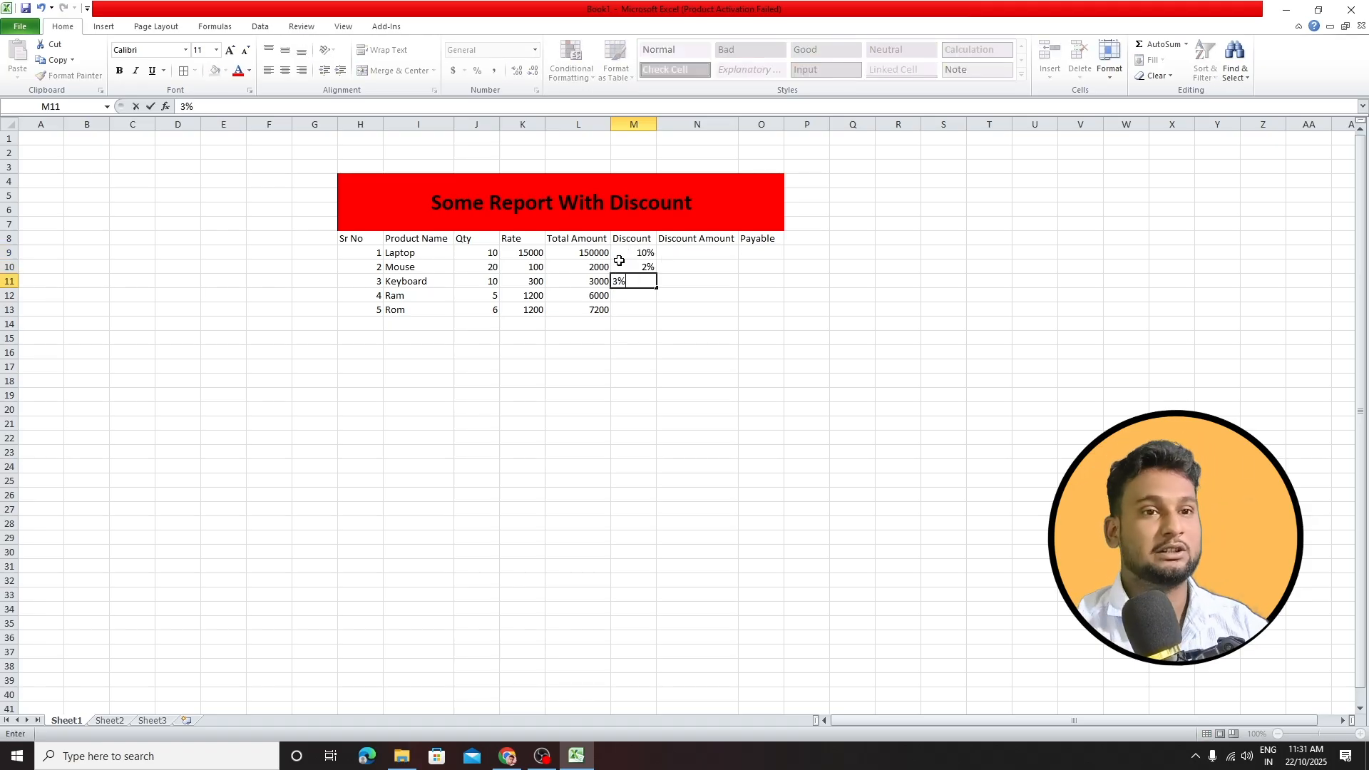
key("Return")
type("4%")
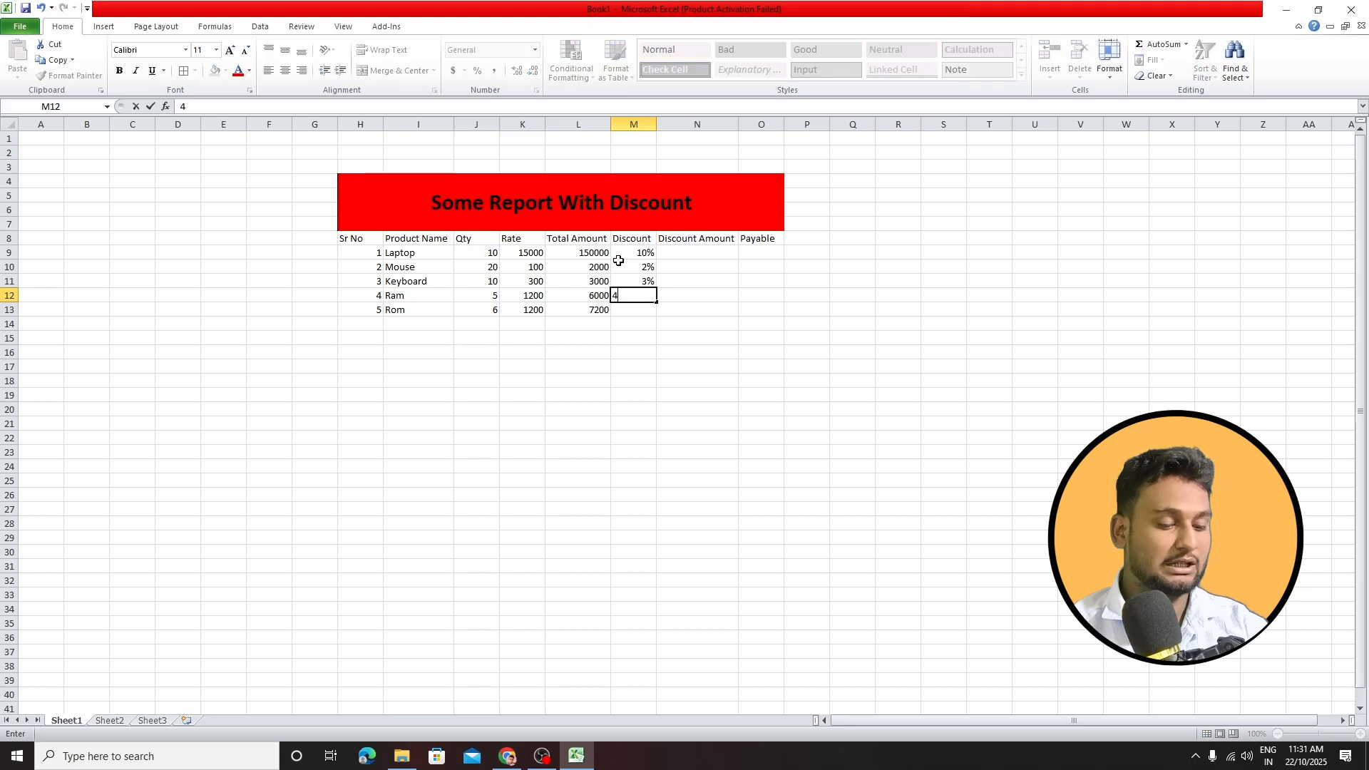
key("Return")
type("2%")
left_click(713, 308)
- Change the Laptop's discount in cell M9 to 8%
double_click(647, 254)
key("BackSpace")
key("BackSpace")
type("8")
left_click(678, 309)
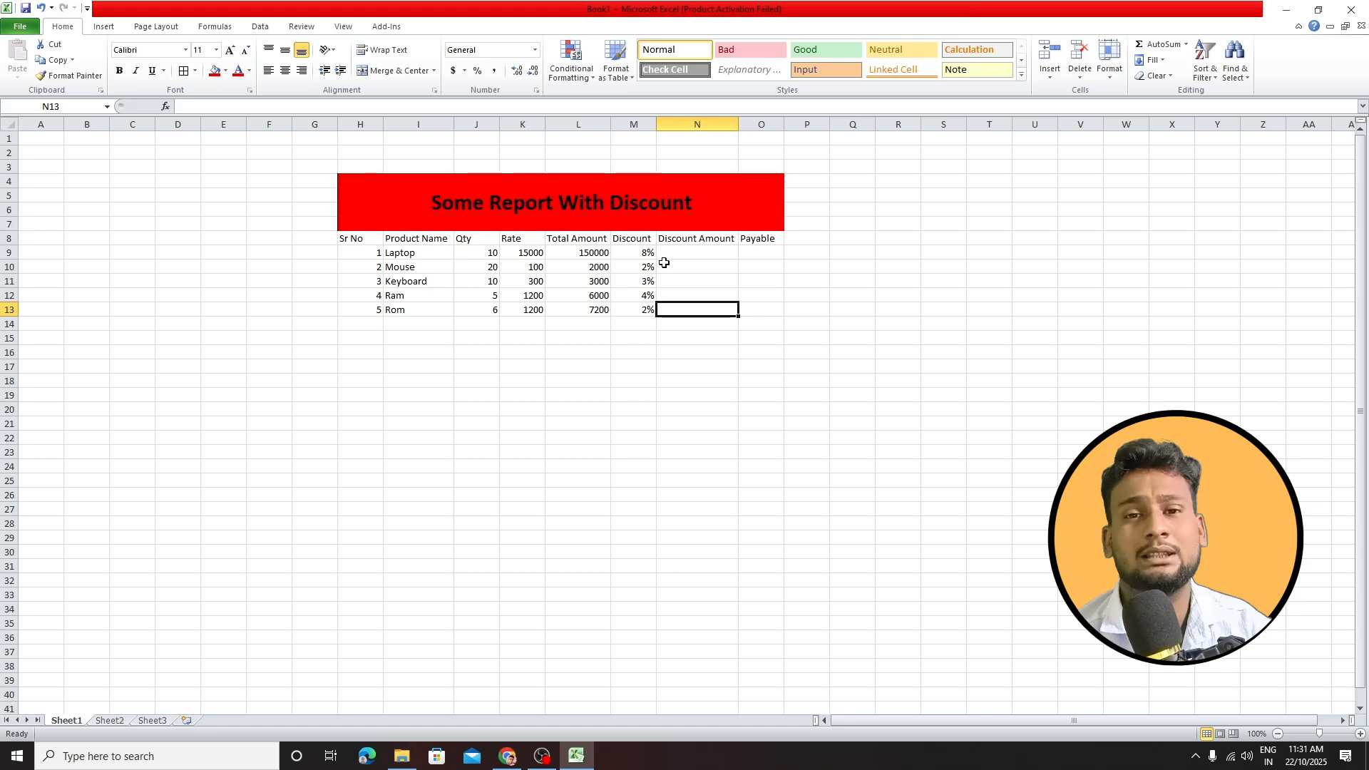
- Calculate the Laptop's discount amount in cell N9 with the formula =L9*M9
left_click(683, 251)
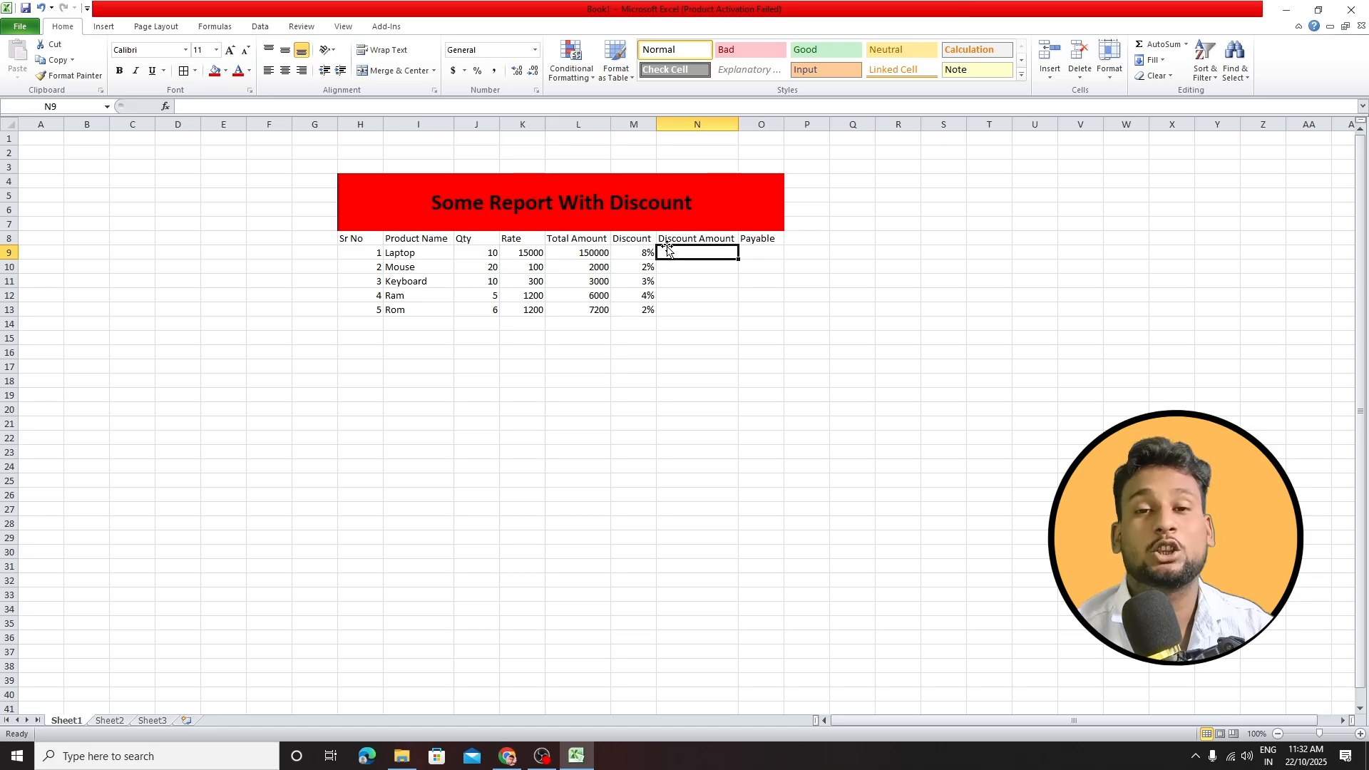
type("=")
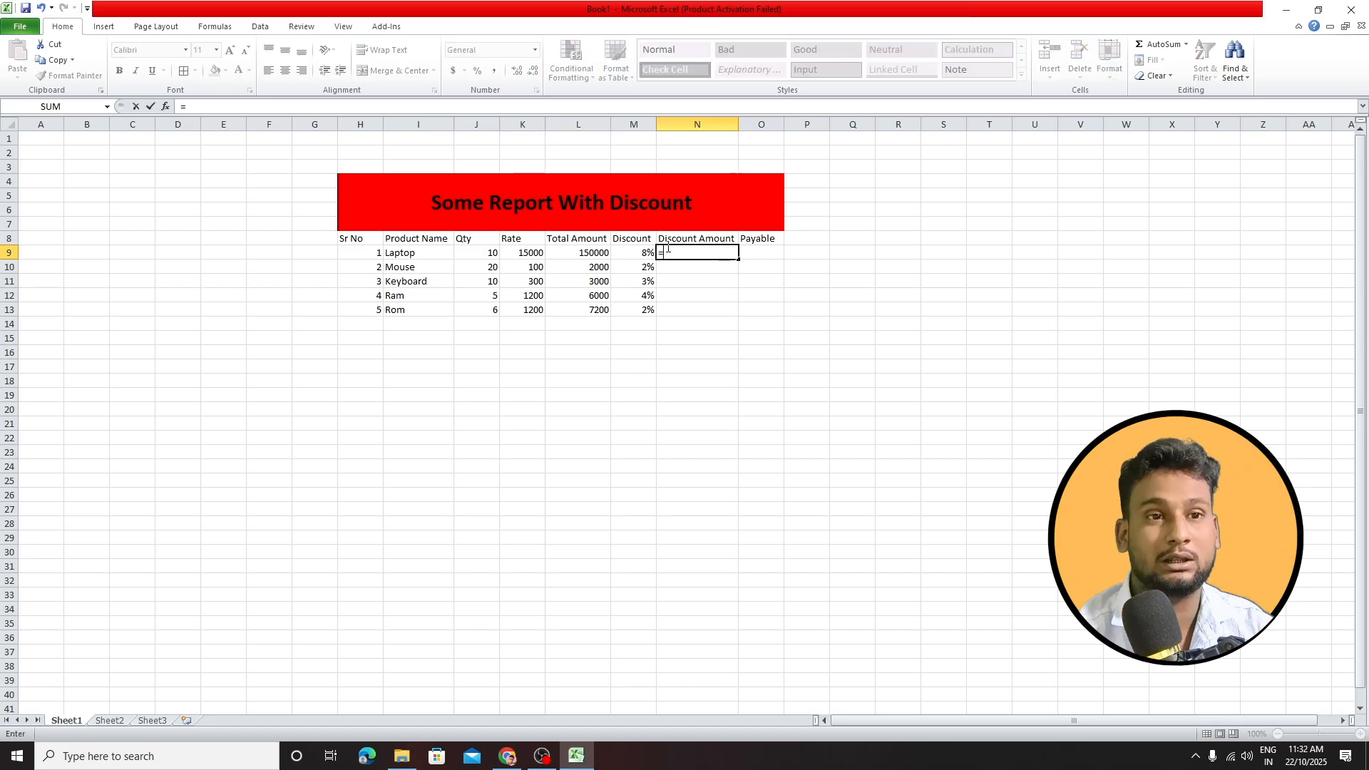
left_click(591, 254)
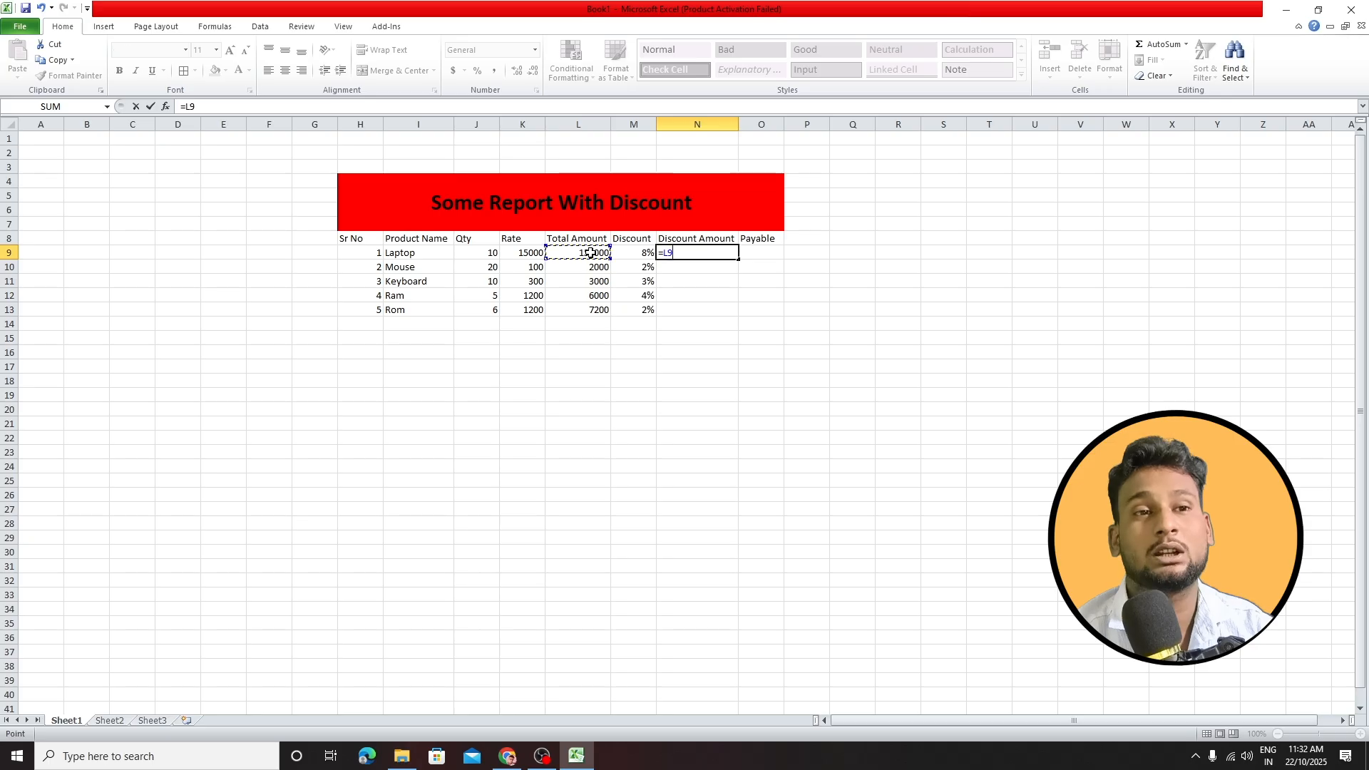
type("*")
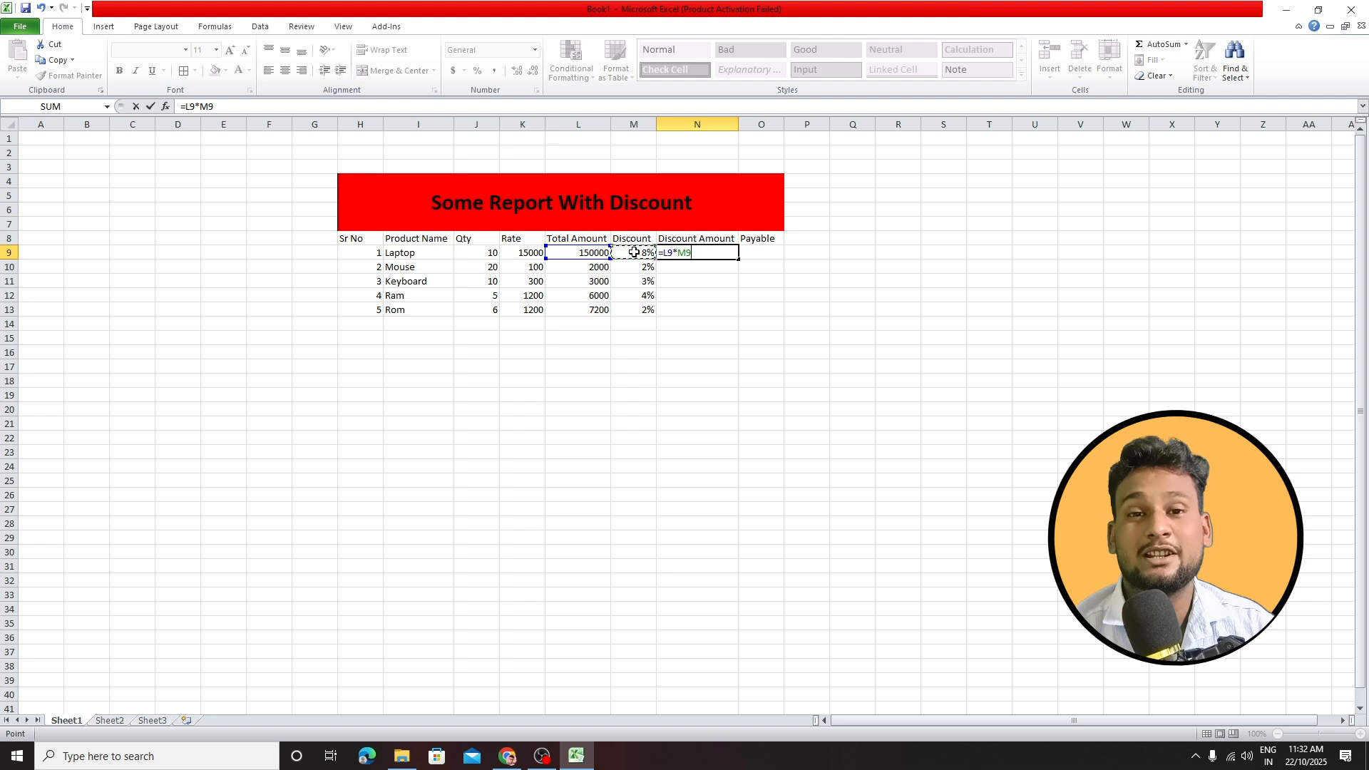
key("Return")
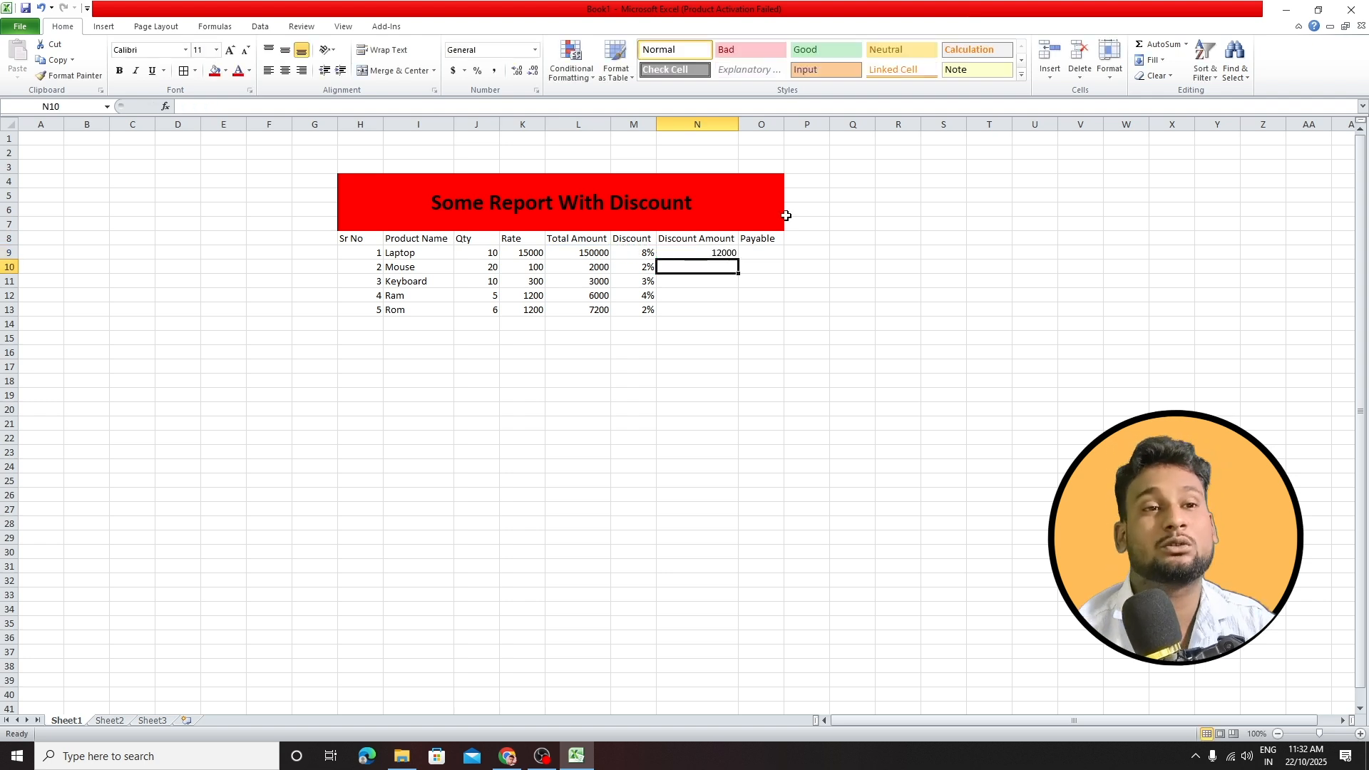
- Calculate the Laptop's payable amount in cell O9 with the formula =L9-N9
left_click(754, 255)
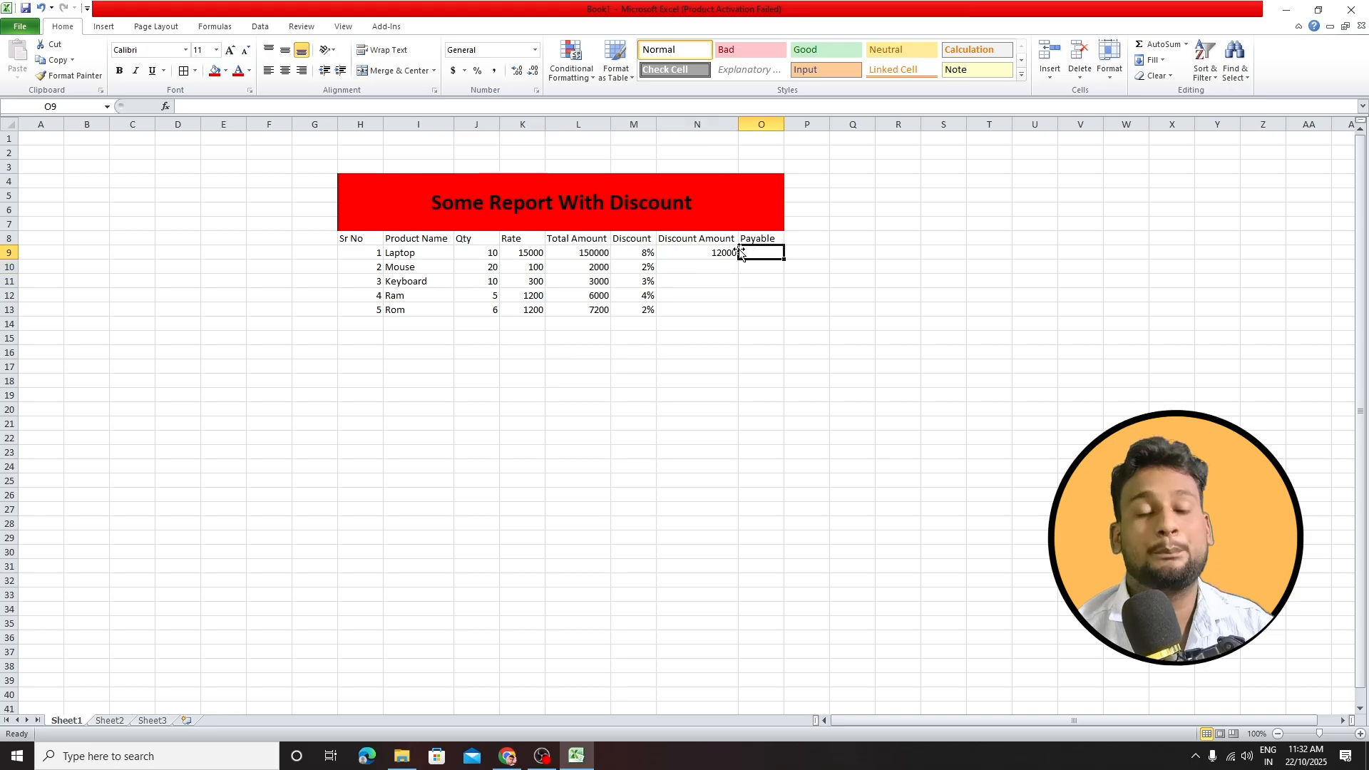
type("=")
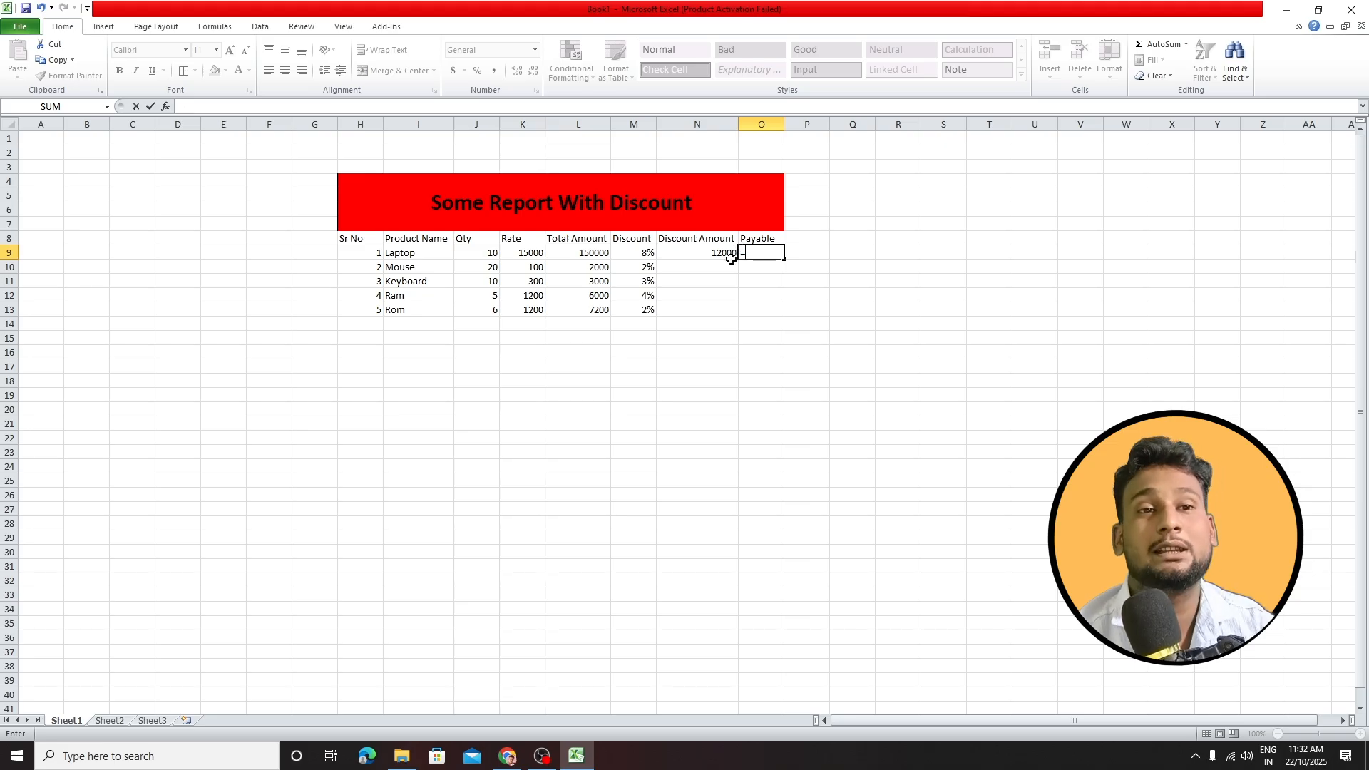
left_click(584, 251)
type("-")
left_click(674, 254)
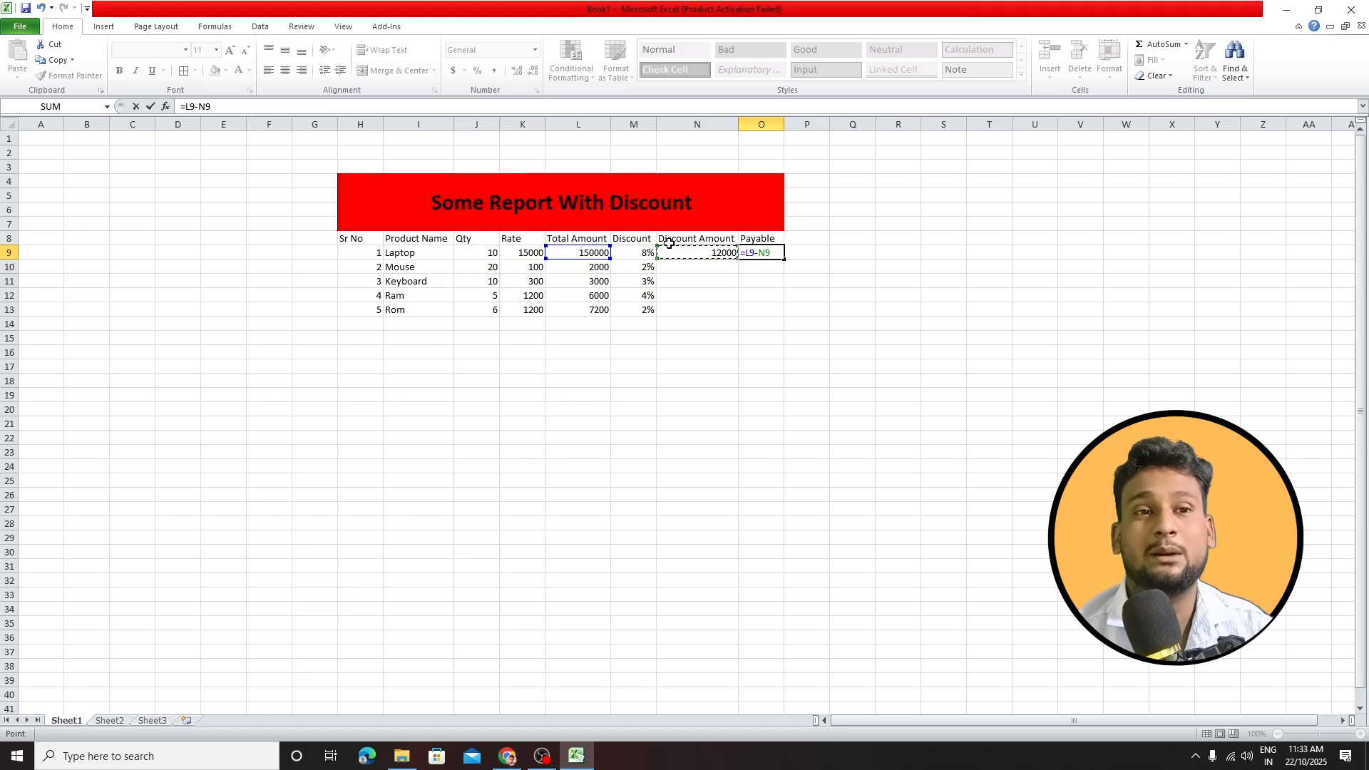
key("Return")
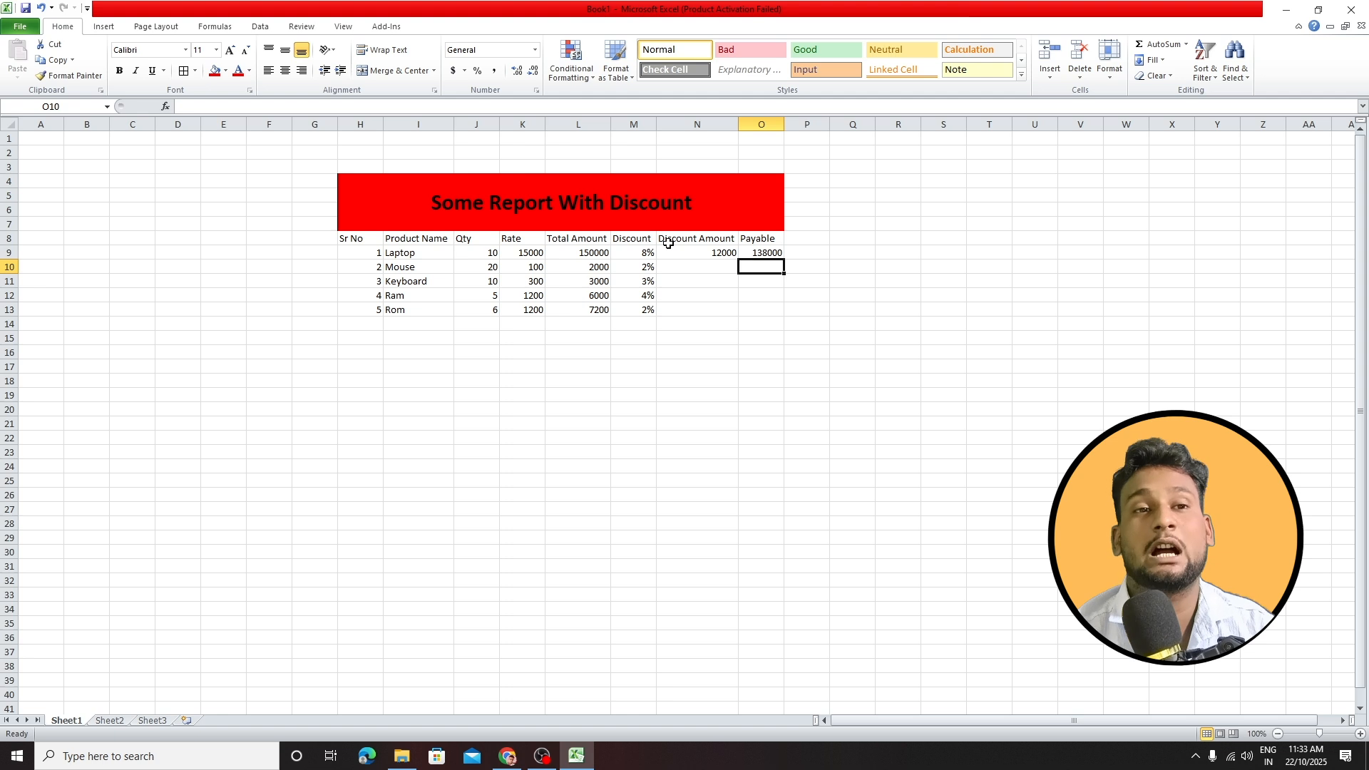
- Fill the discount amount and payable formulas from row 9 down to row 13
left_click(693, 251)
left_click_drag(738, 260, 741, 314)
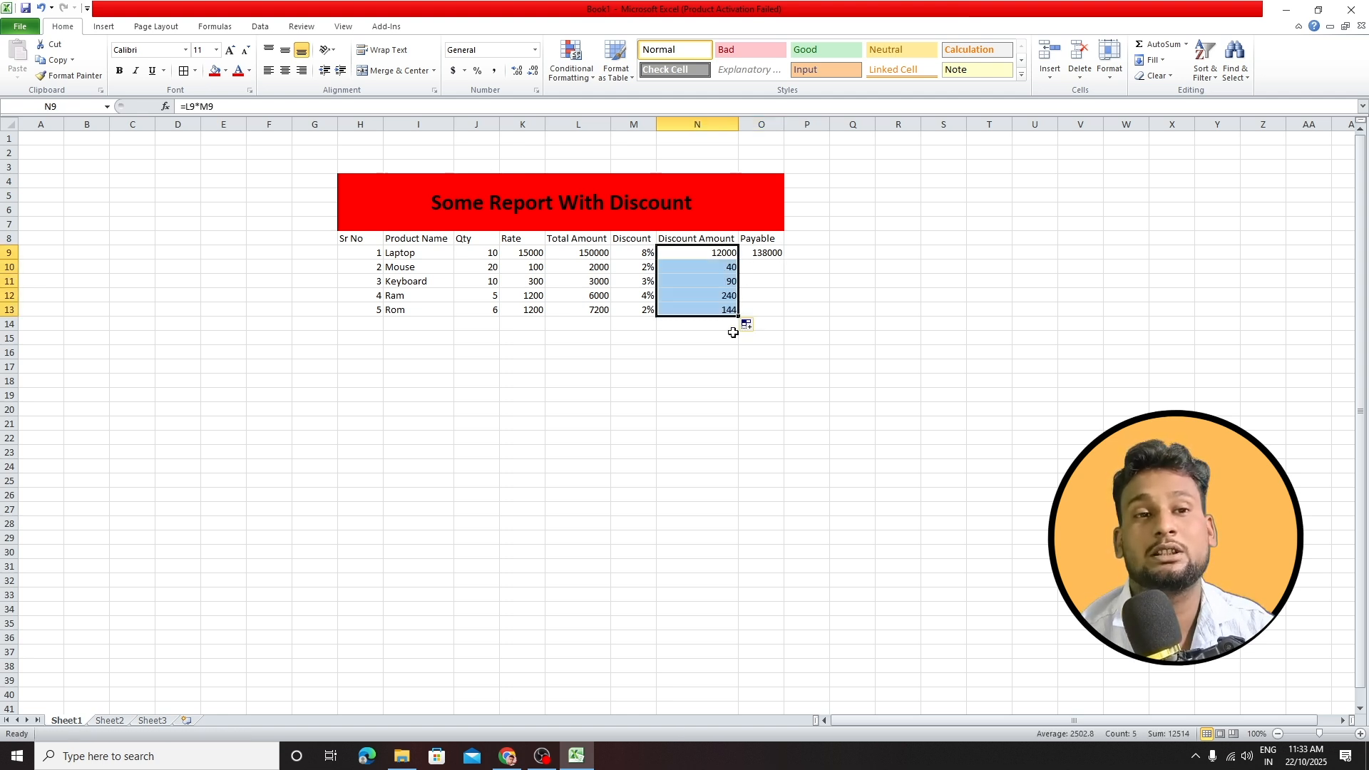
left_click(762, 252)
left_click_drag(784, 260, 784, 313)
left_click(842, 322)
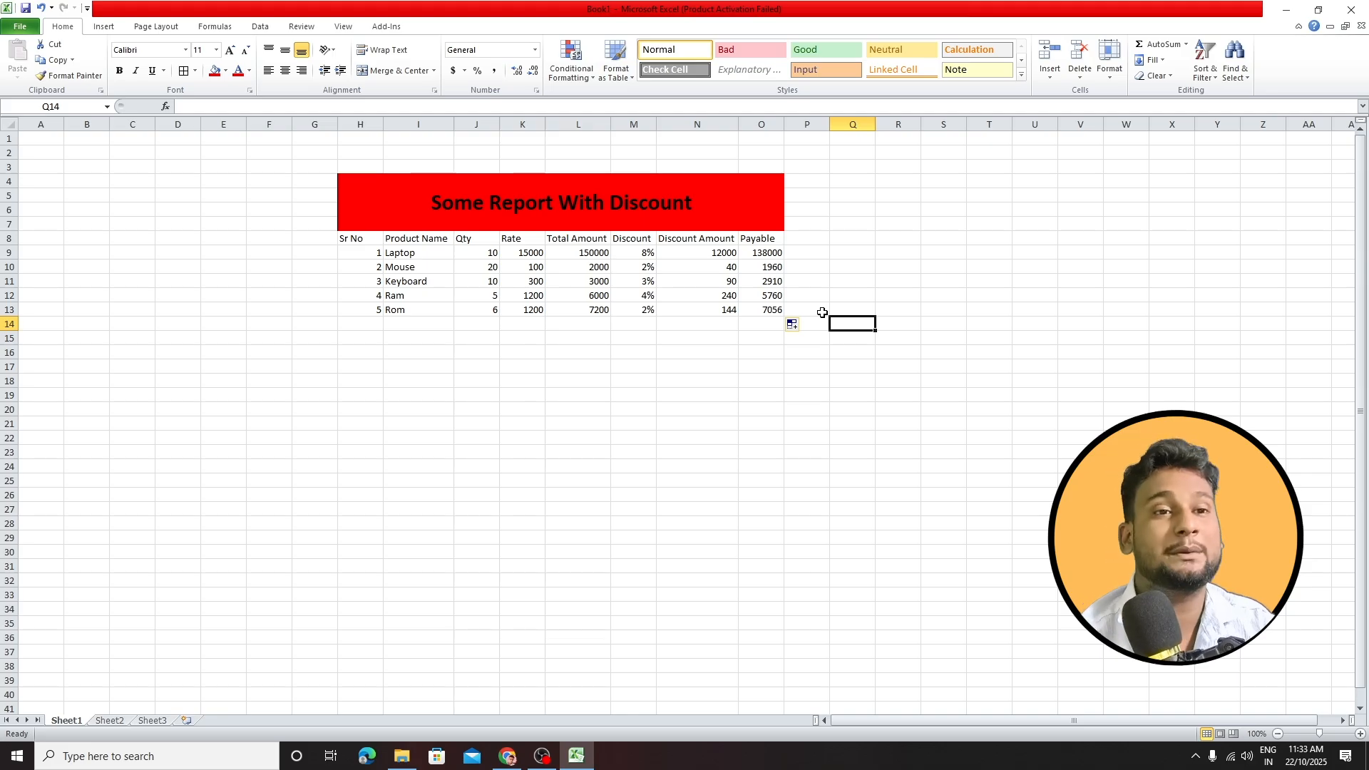
- Enter the label Total in cell M14, below the discount percentages
left_click(637, 327)
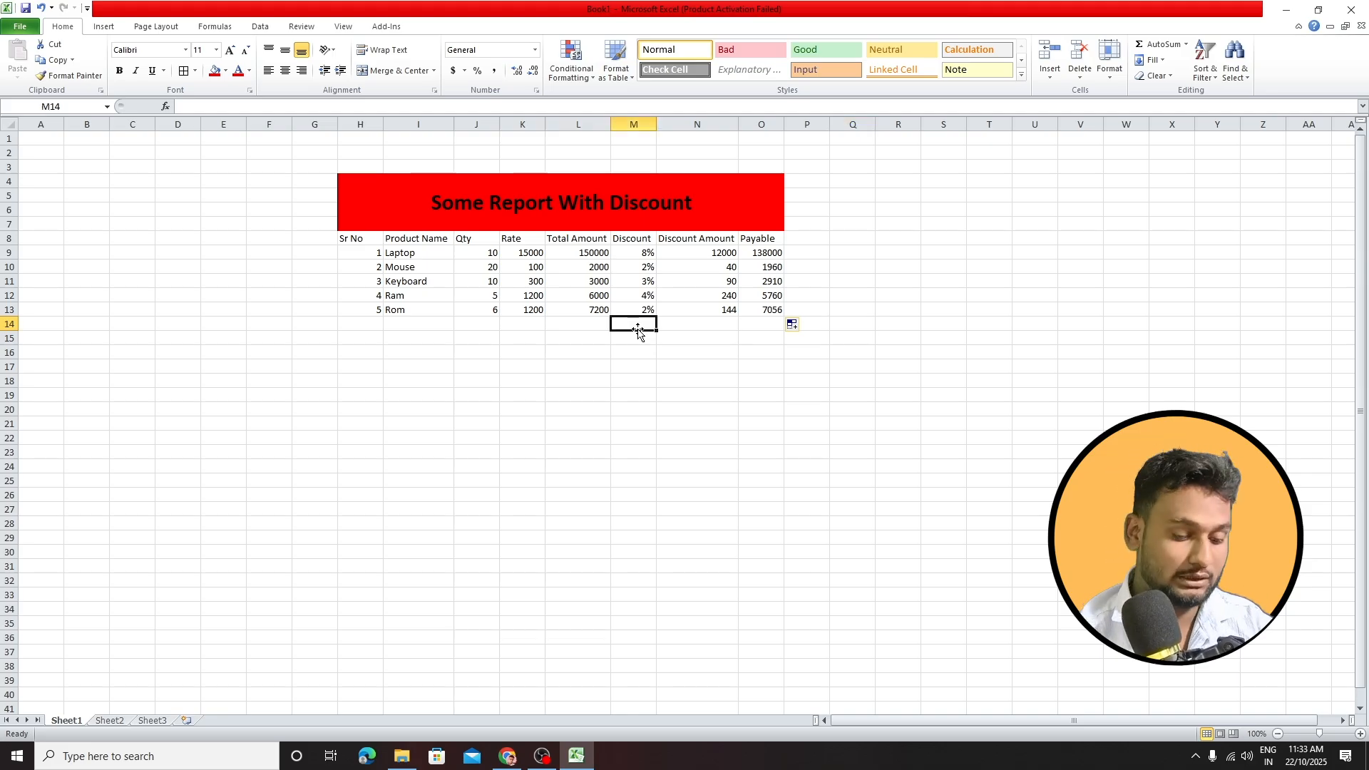
type("total")
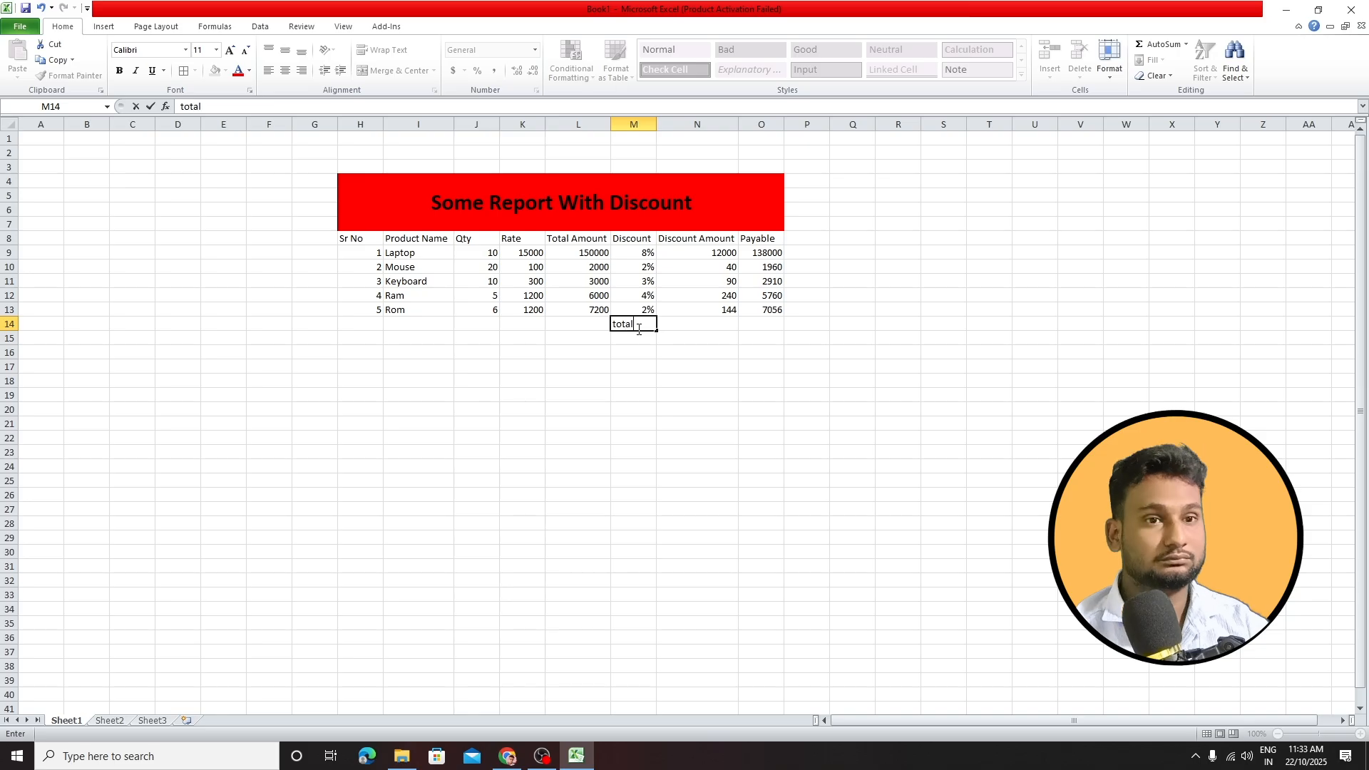
left_click(618, 327)
key("BackSpace")
type("T")
- Sum the discount amounts in cell N14 with =SUM(N9:N13)
left_click(667, 323)
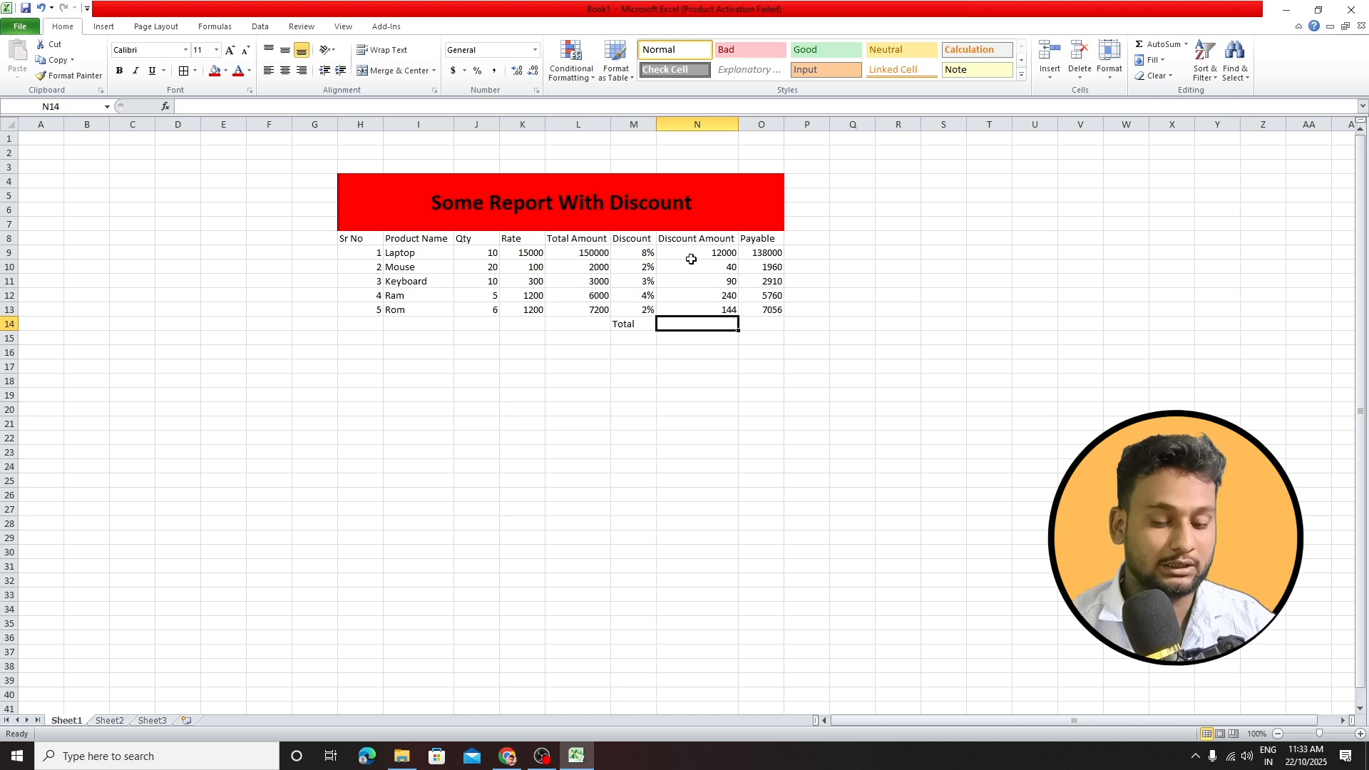
type("=sum")
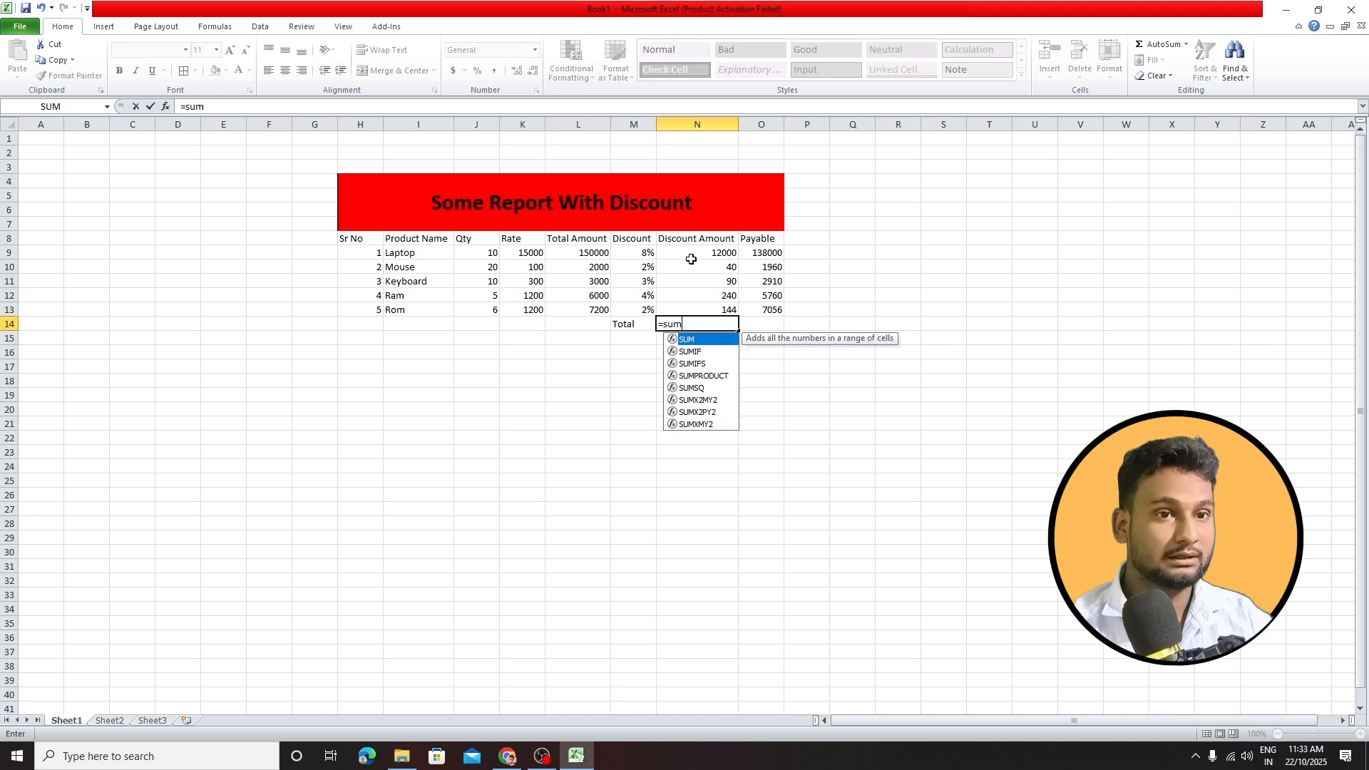
key("Tab")
left_click_drag(689, 250, 693, 305)
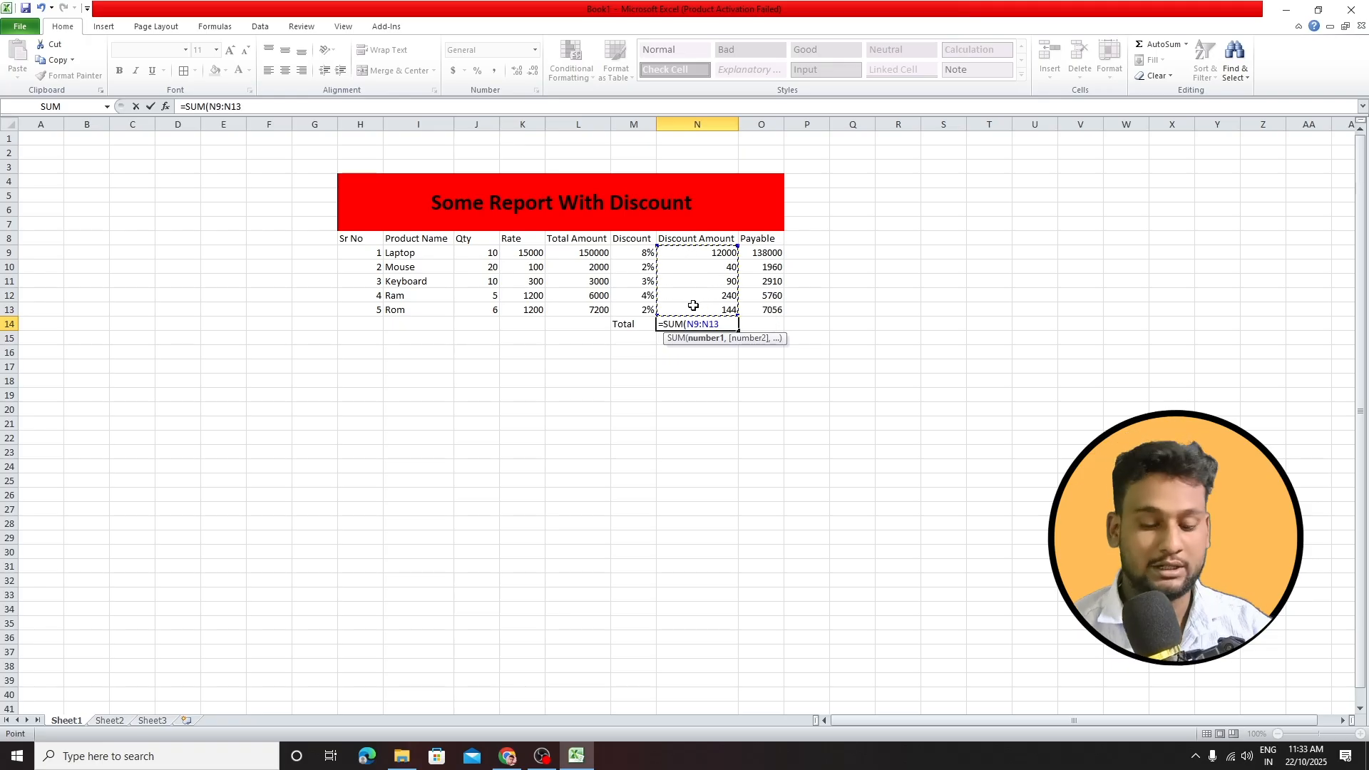
key("Return")
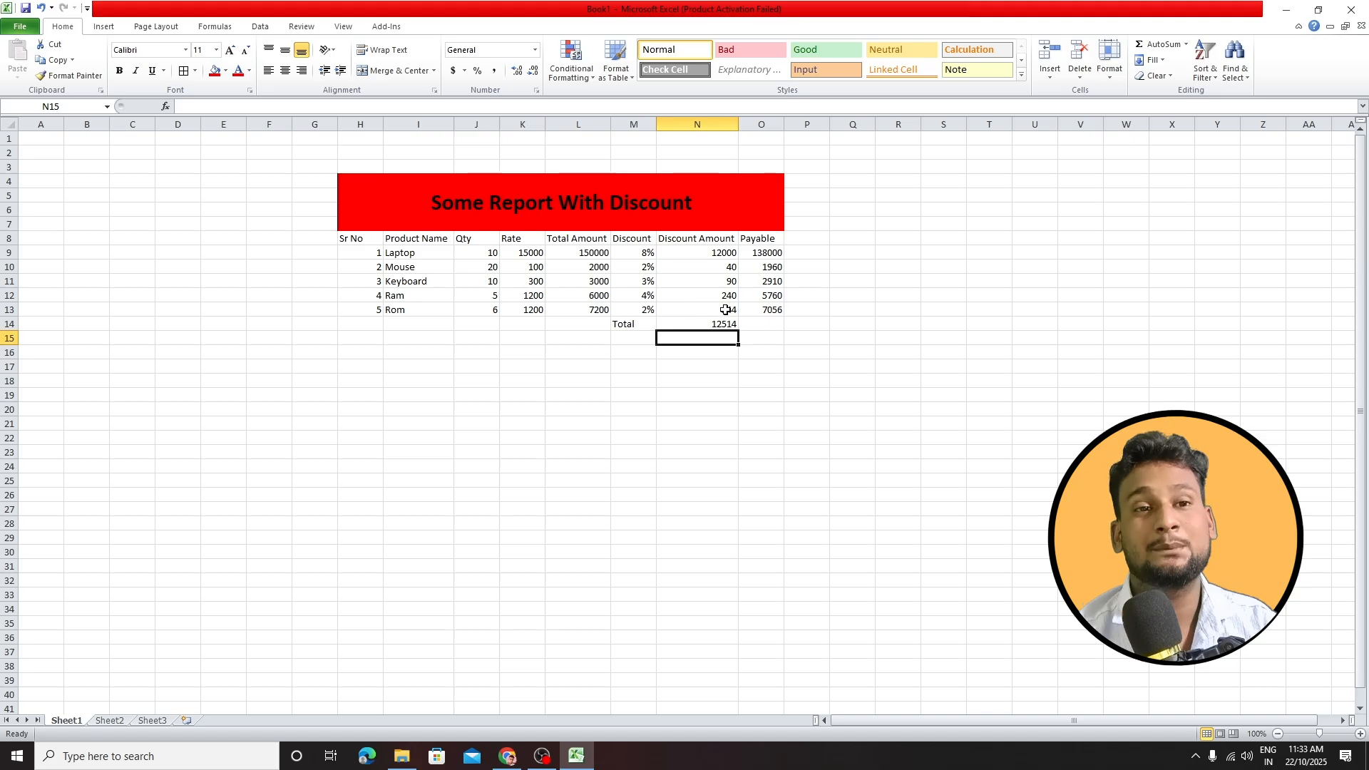
- Total the payable column in cell O14 with AutoSum, using =SUM(O9:O13)
left_click(749, 323)
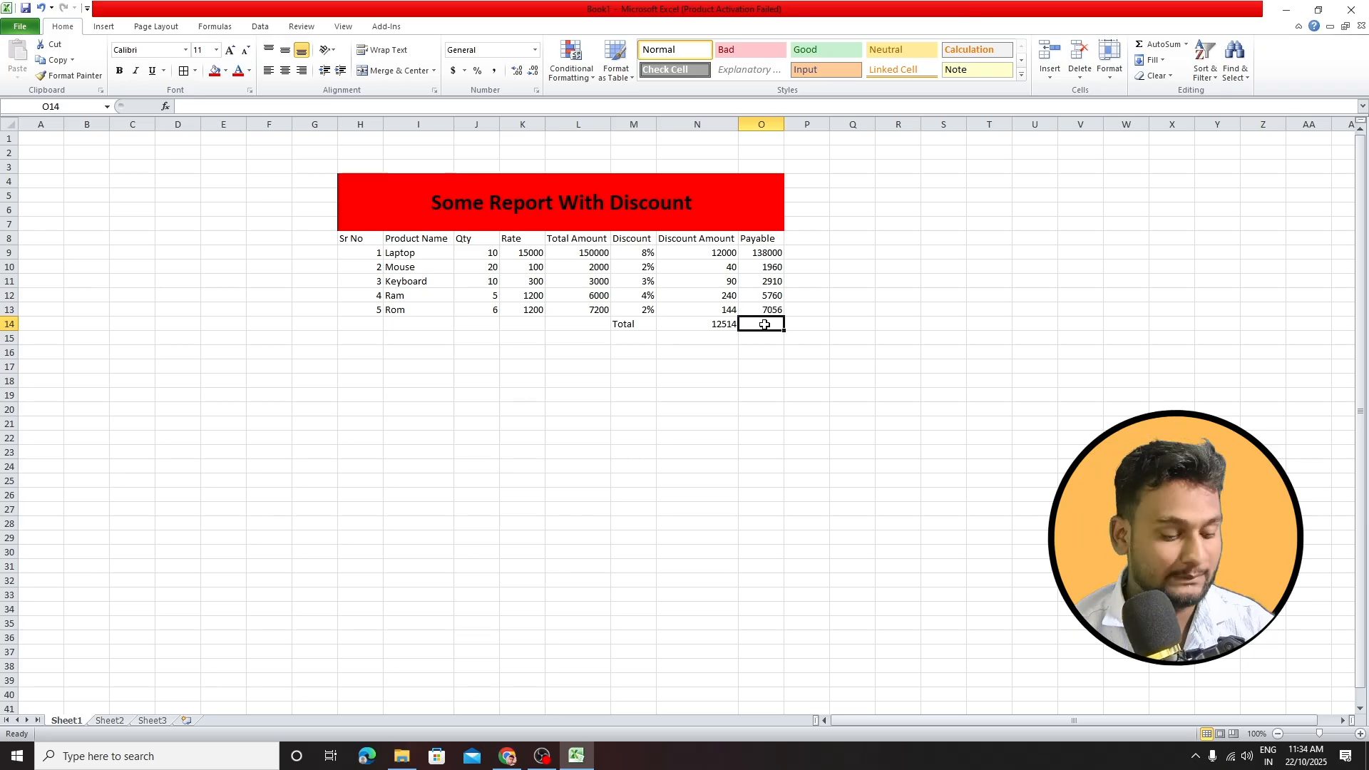
key("alt")
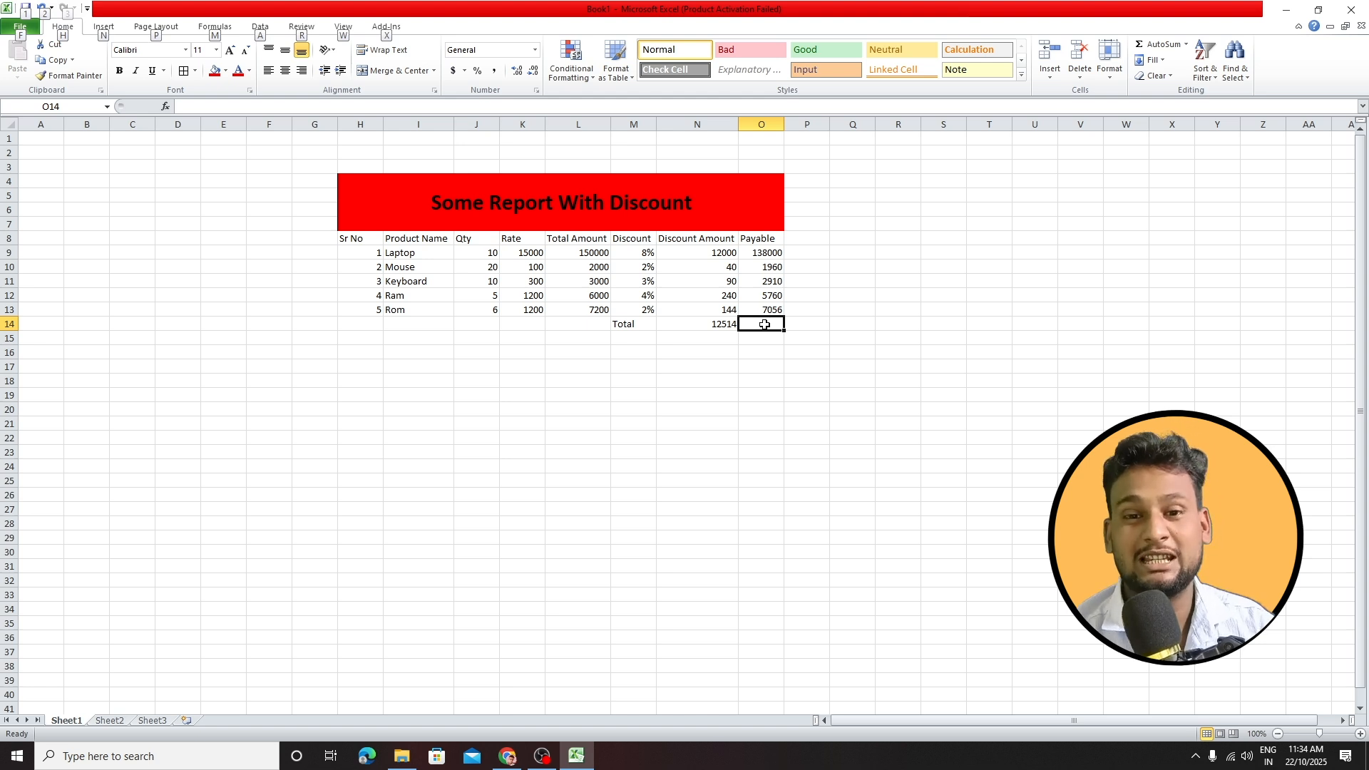
key("alt+=")
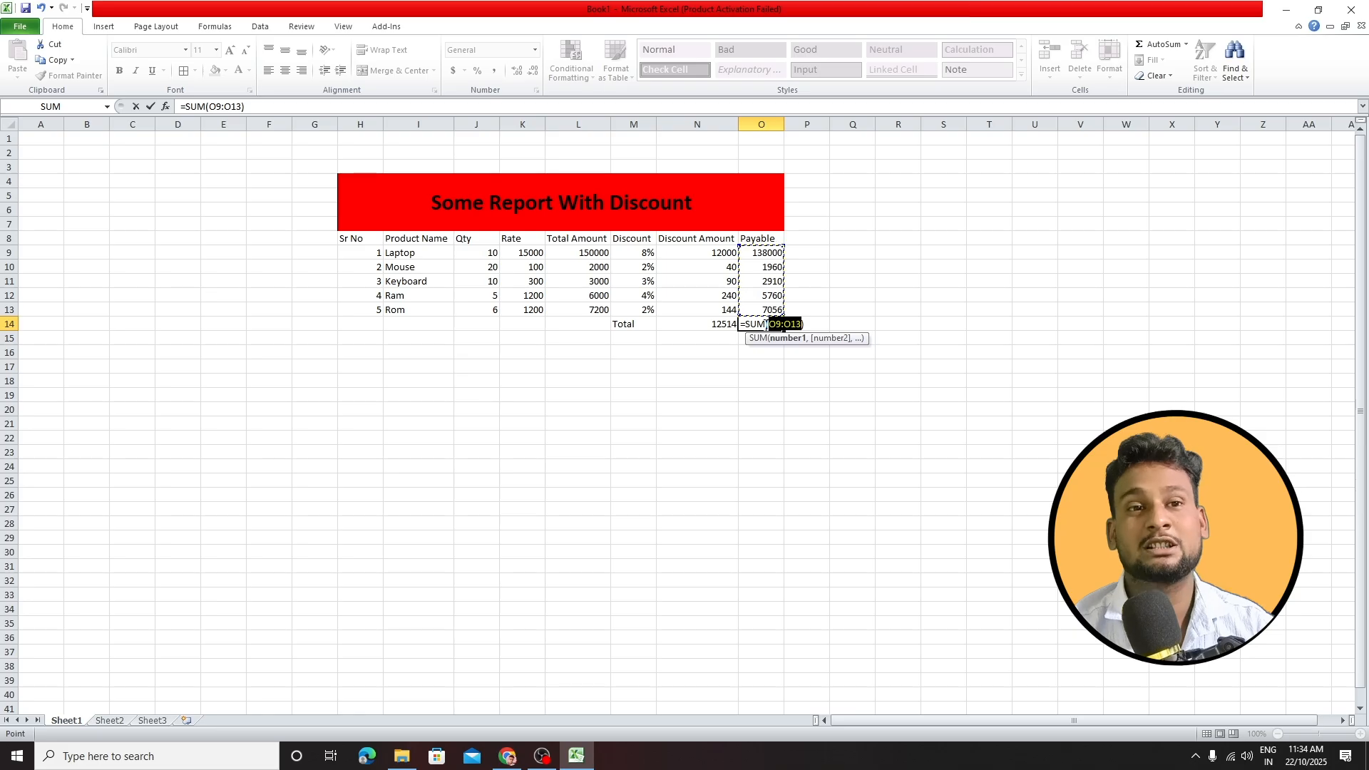
key("Return")
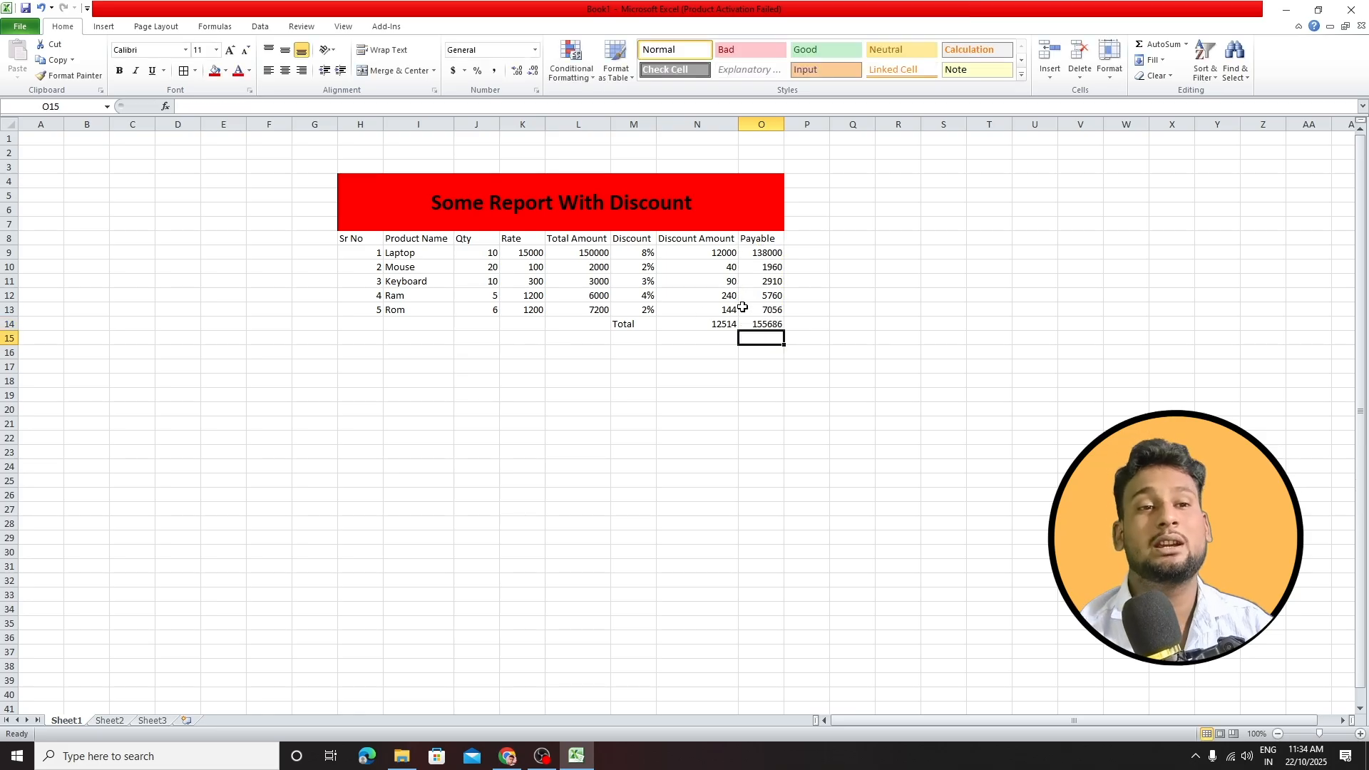
- Apply all borders to the table range H8:O13 and to the total cells M14:O14
left_click_drag(341, 240, 757, 311)
left_click(184, 71)
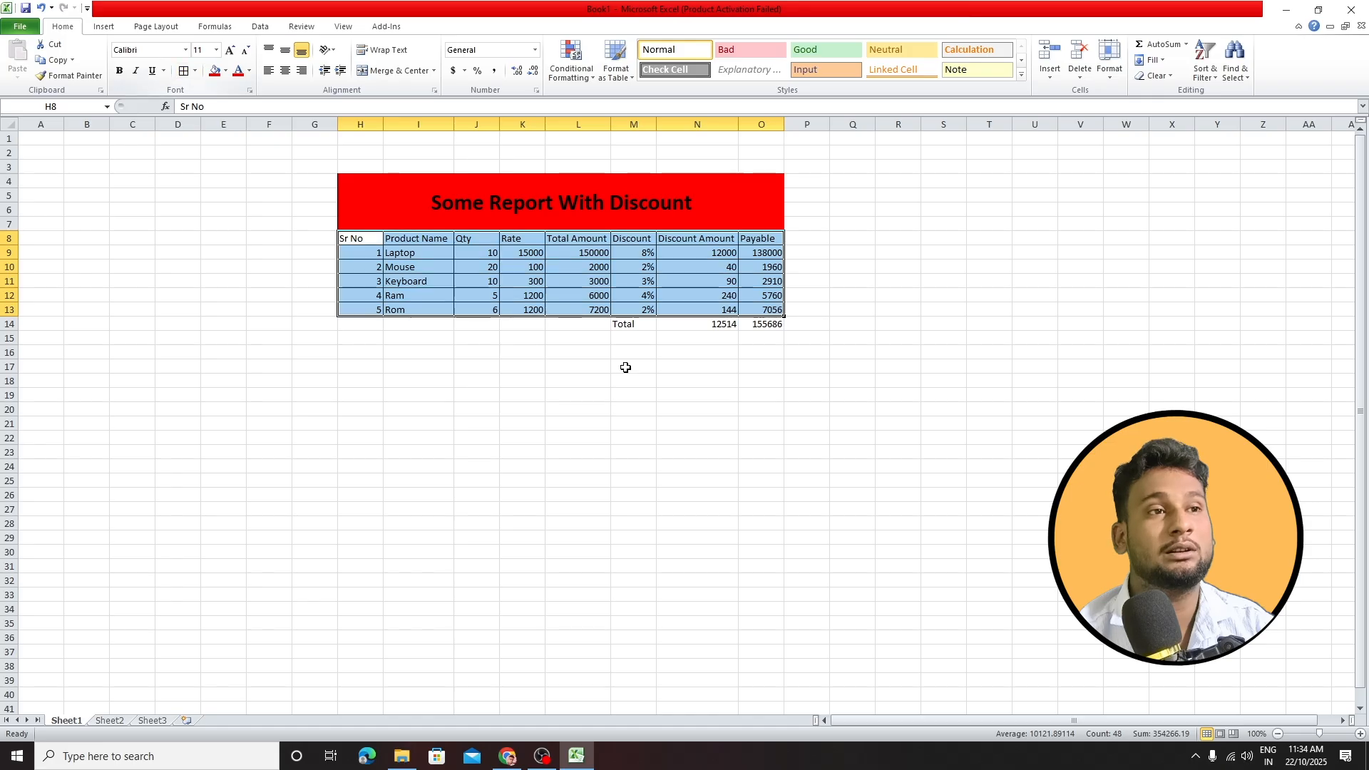
left_click_drag(646, 332, 758, 324)
left_click(726, 356)
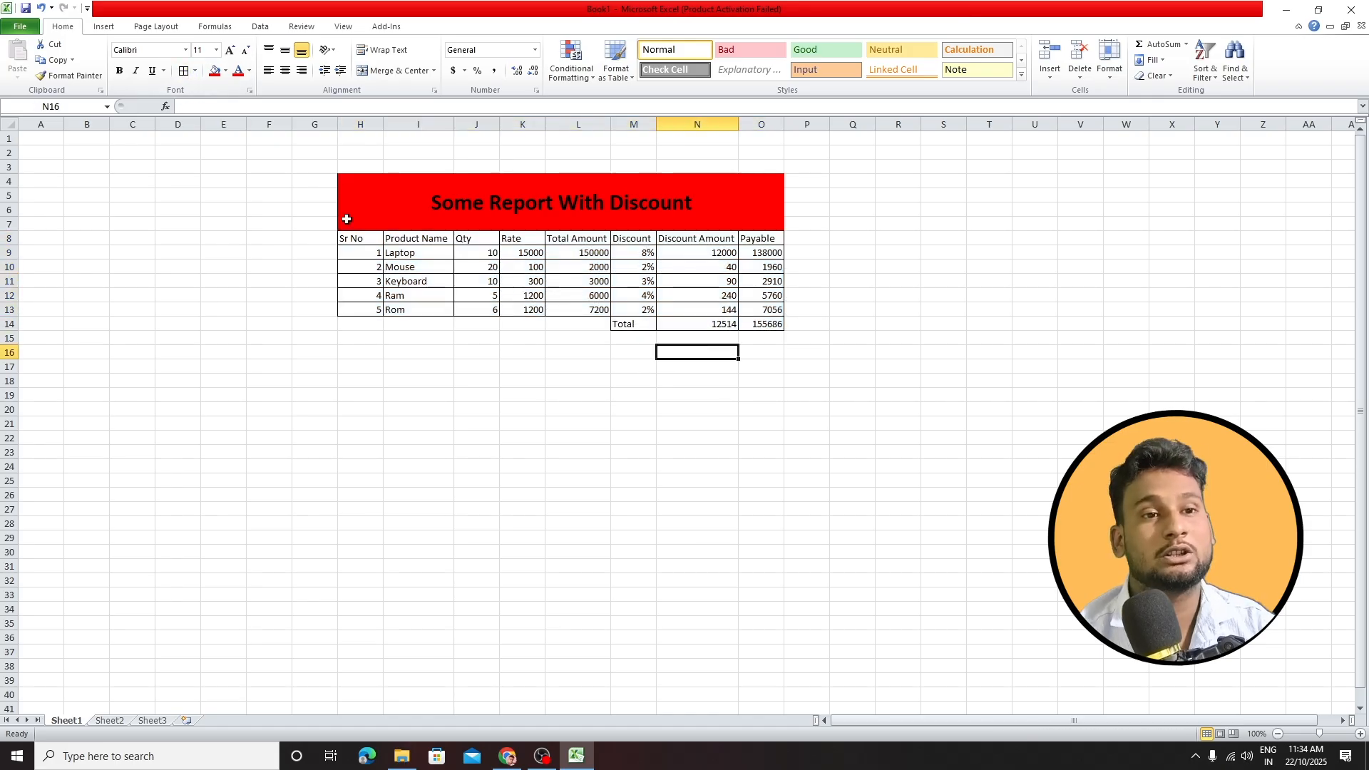
- Make the column headings in H8:O8 bold
left_click_drag(344, 239, 761, 242)
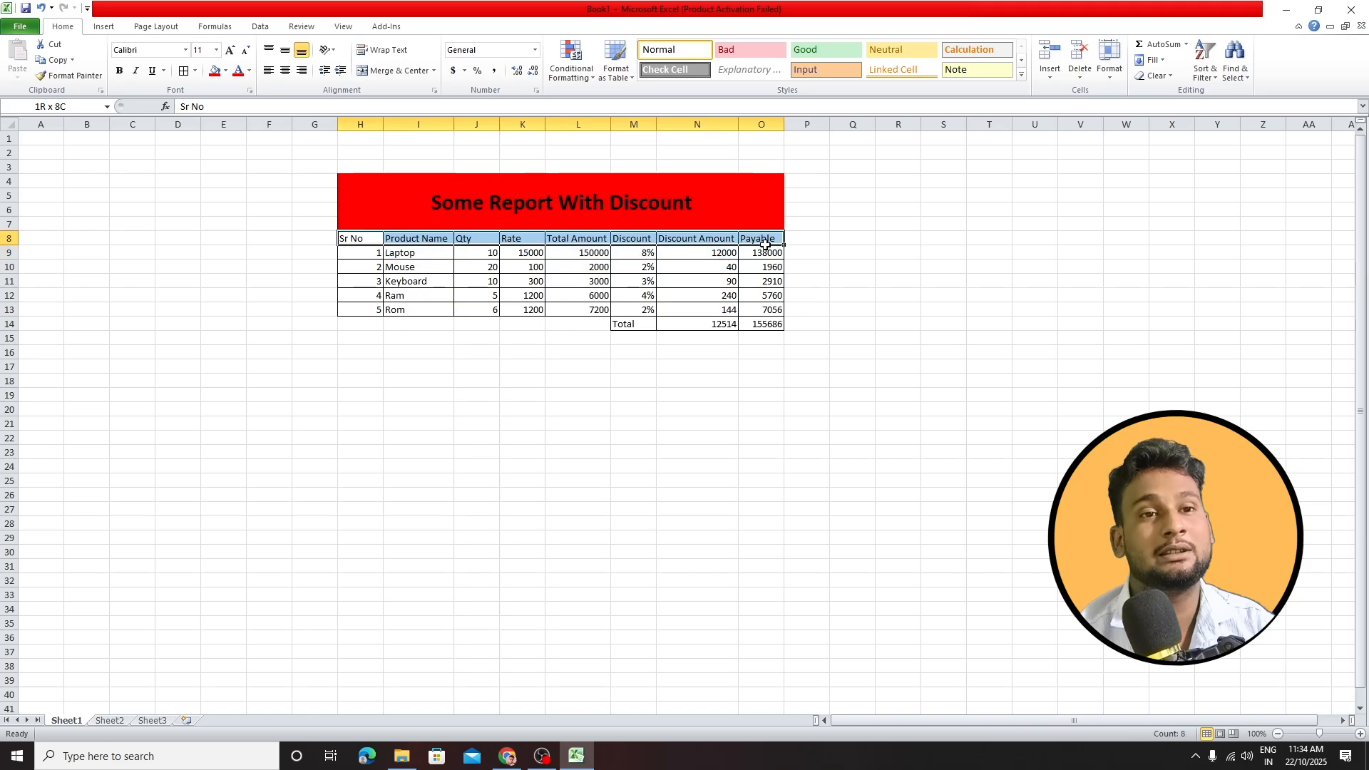
left_click(119, 71)
left_click(659, 350)
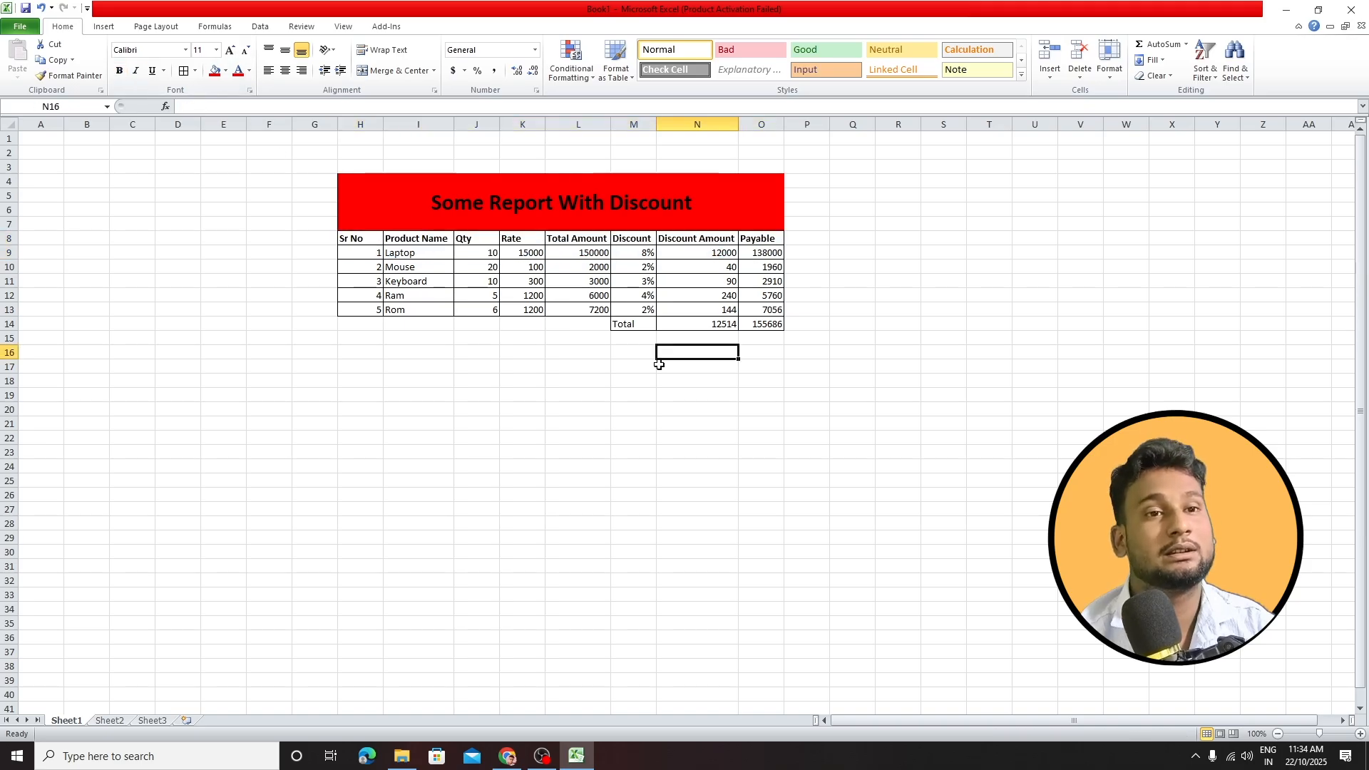
- Make the Total label and both sums in cells M14:O14 bold
left_click(637, 328)
left_click(119, 71)
left_click_drag(650, 325, 774, 325)
left_click(118, 72)
left_click(118, 72)
left_click(925, 363)
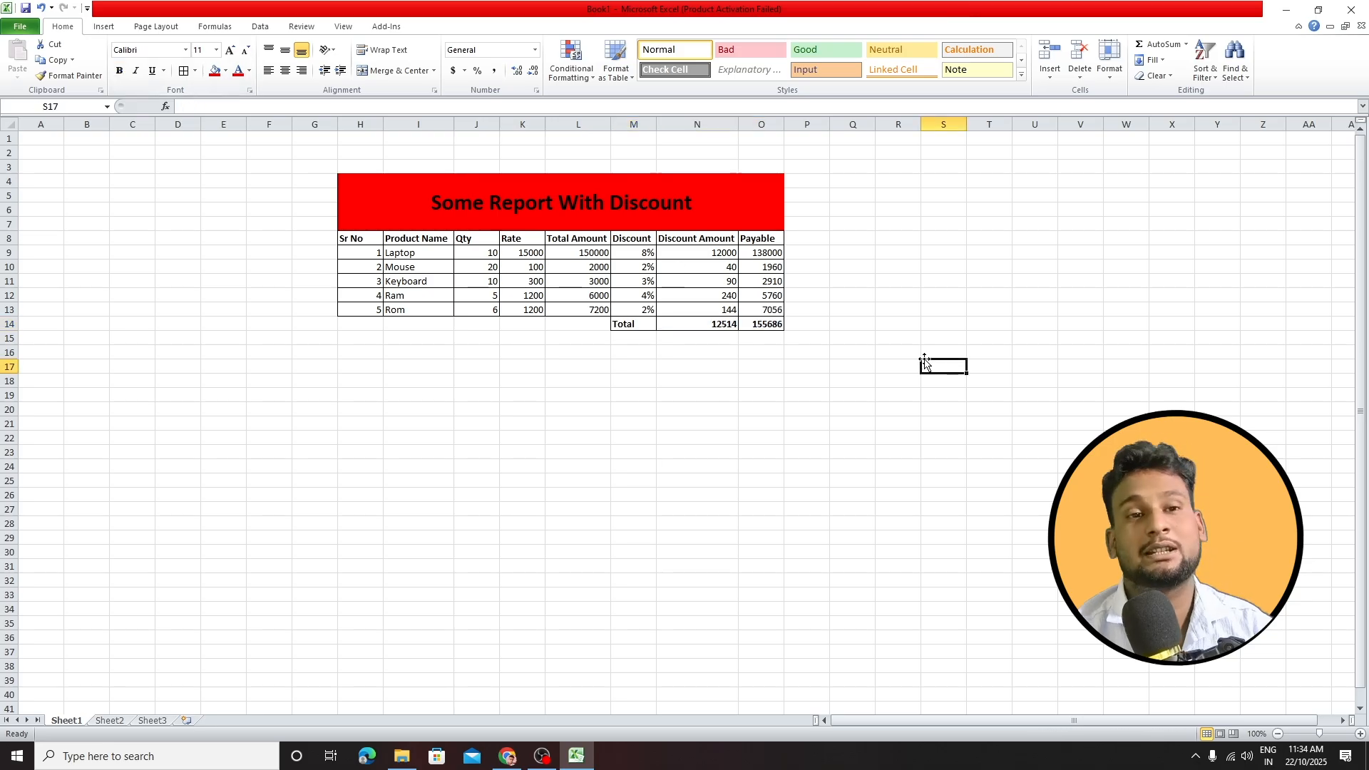